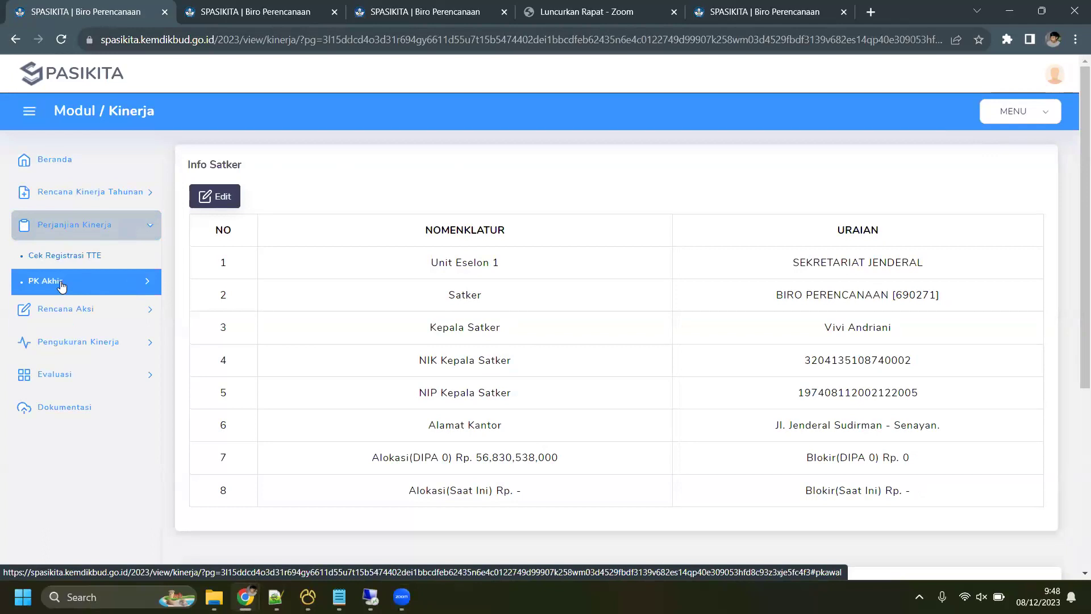
# Step: Open the Penyusunan PK Akhir page, showing signing place Jakarta and date 30 Januari 2023
pyautogui.click(125, 291)
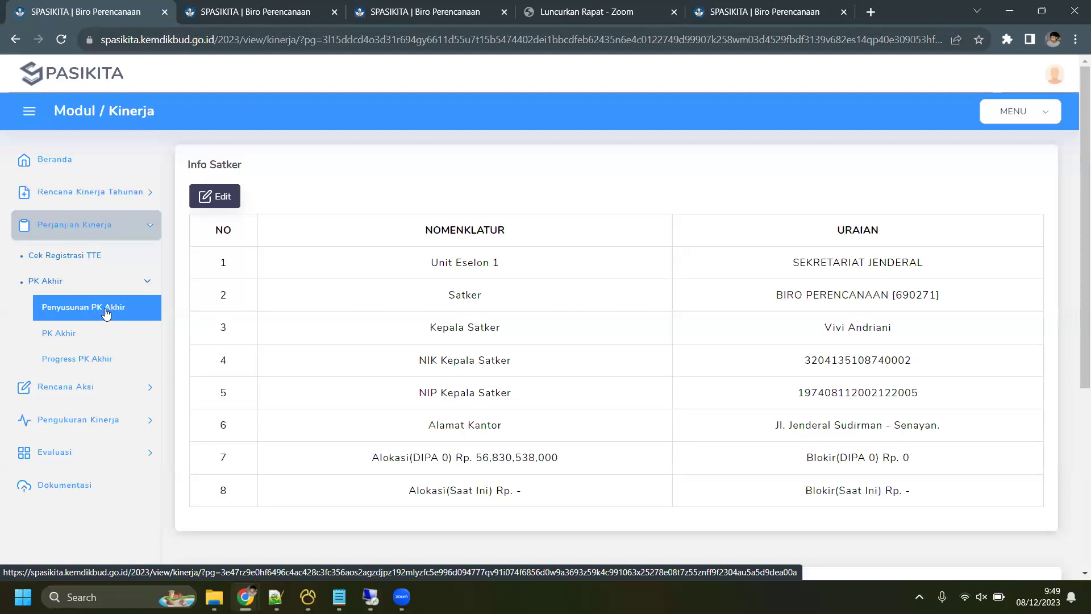
pyautogui.click(105, 310)
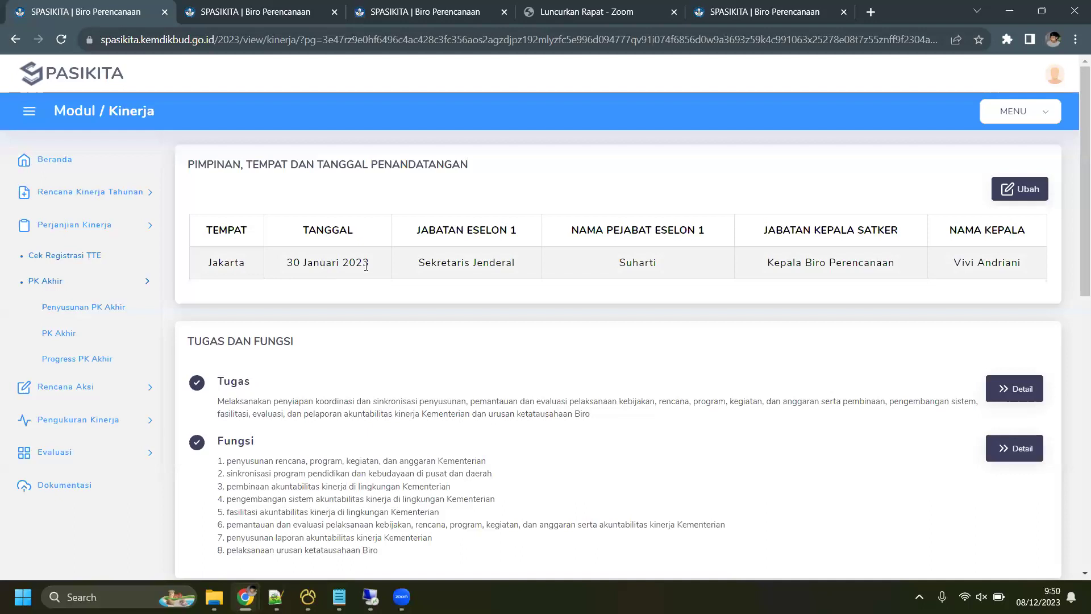
# Step: Change the PK Akhir signing date to 12 Desember 2023, keeping Jakarta, and save it
pyautogui.click(1016, 190)
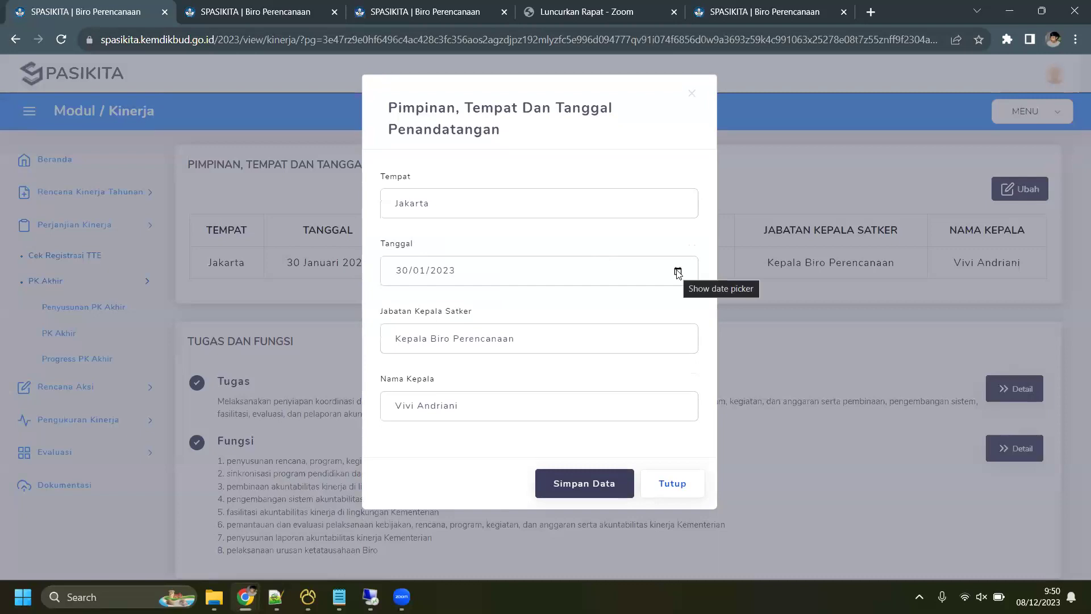
pyautogui.click(678, 272)
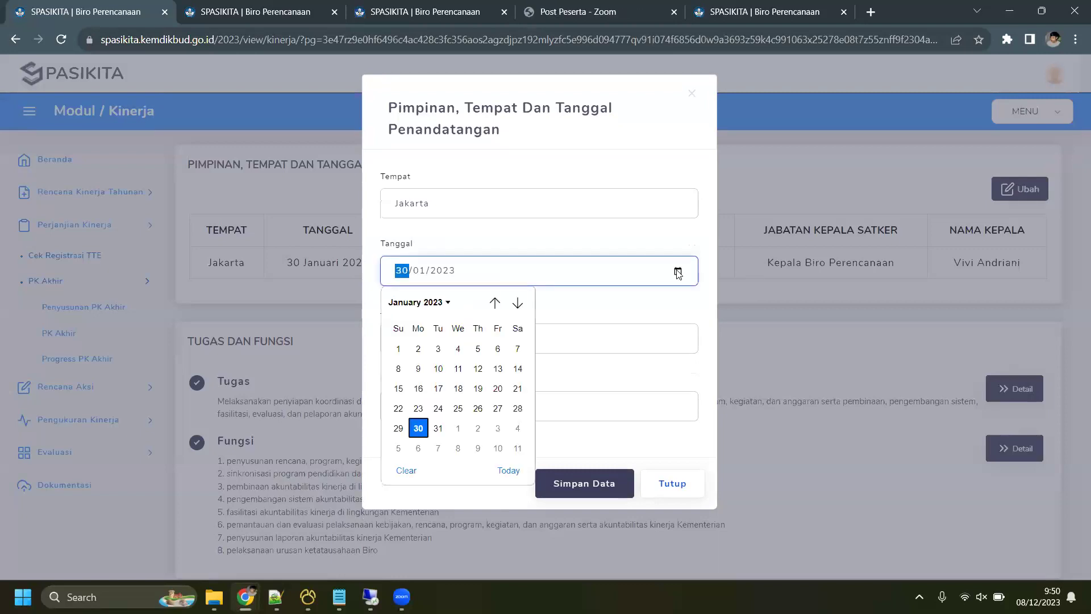
pyautogui.click(517, 302)
pyautogui.click(517, 302)
pyautogui.click(517, 303)
pyautogui.click(518, 302)
pyautogui.click(517, 302)
pyautogui.click(514, 304)
pyautogui.click(514, 305)
pyautogui.click(514, 304)
pyautogui.click(514, 304)
pyautogui.click(514, 304)
pyautogui.click(514, 304)
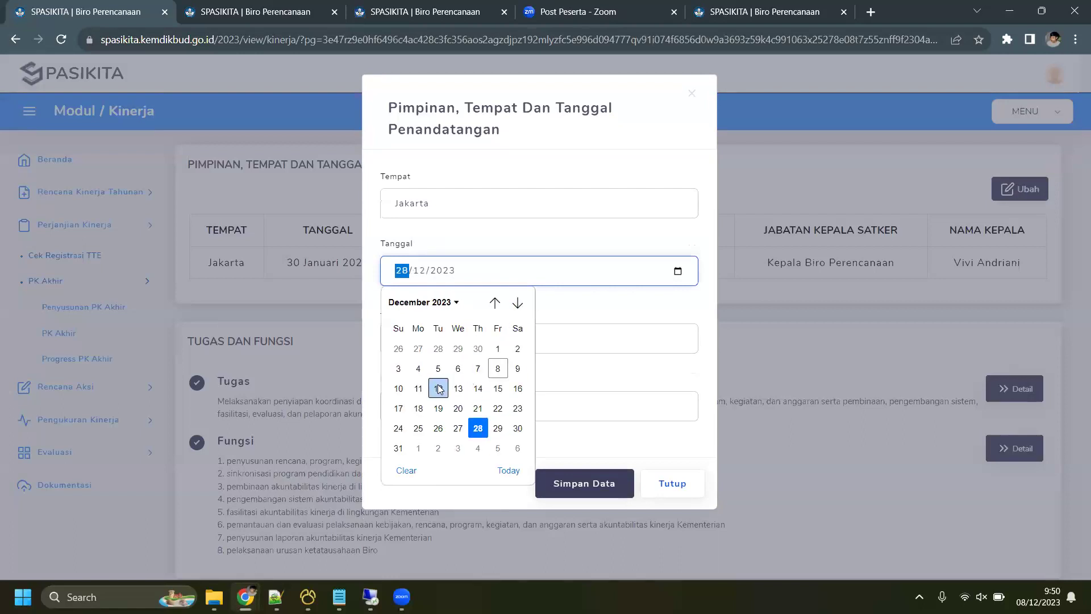
pyautogui.click(438, 389)
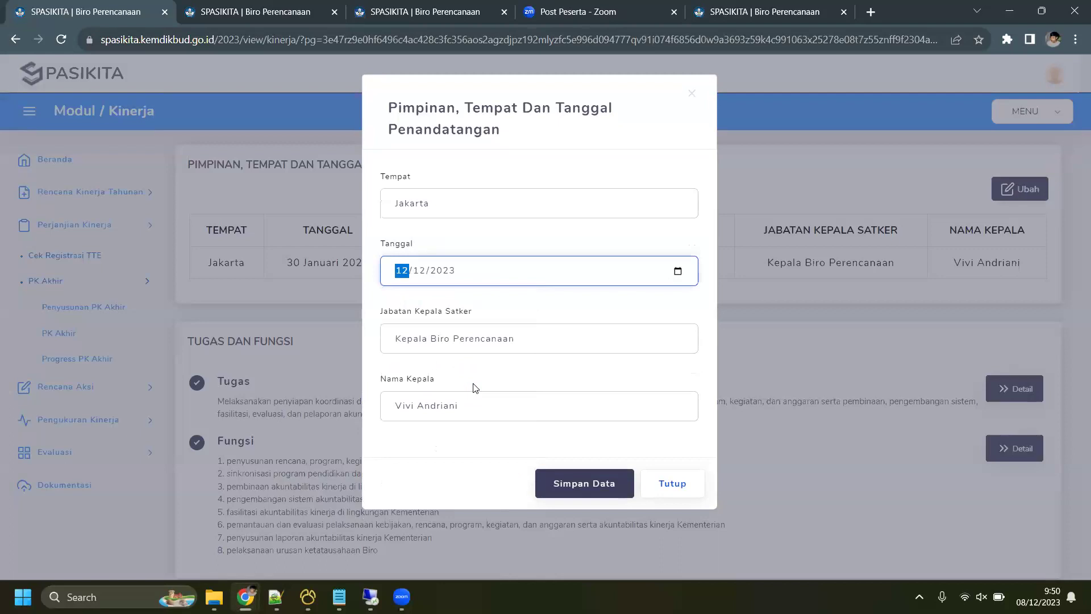
pyautogui.click(597, 489)
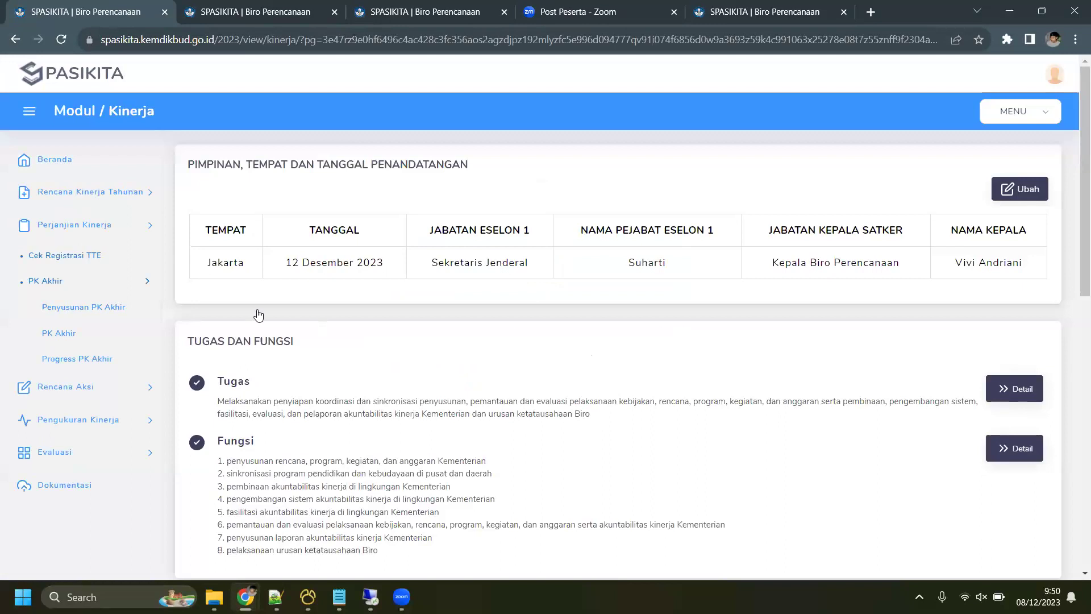
# Step: Review the SK/IKK targets and the Rp 56.830.538.000 activity budget, then go to PK Akhir submission
pyautogui.scroll(-4, 348, 337)
pyautogui.scroll(-3, 348, 336)
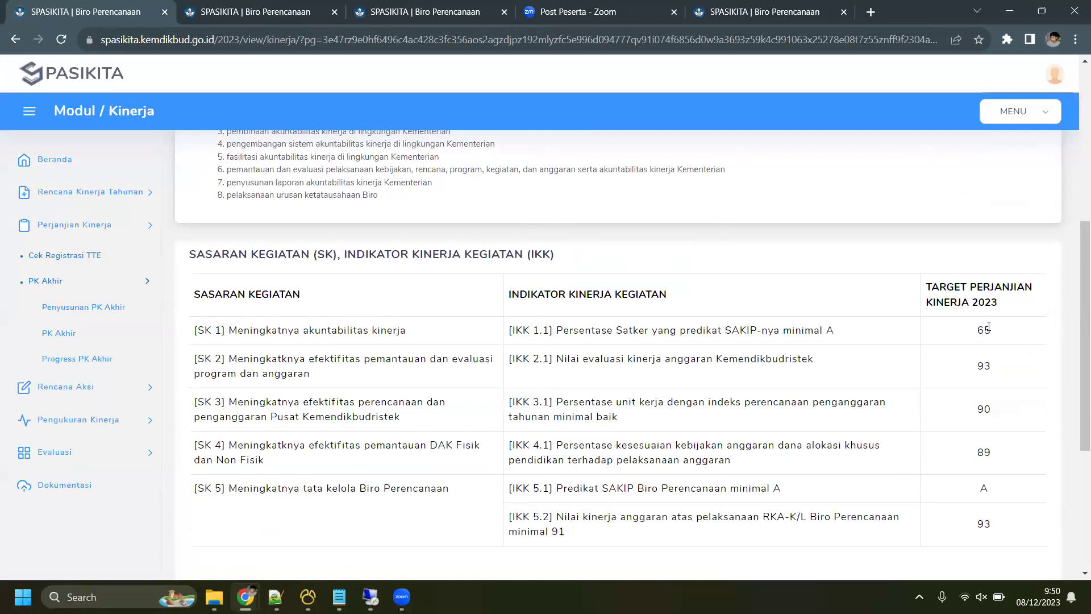
pyautogui.scroll(3, 989, 328)
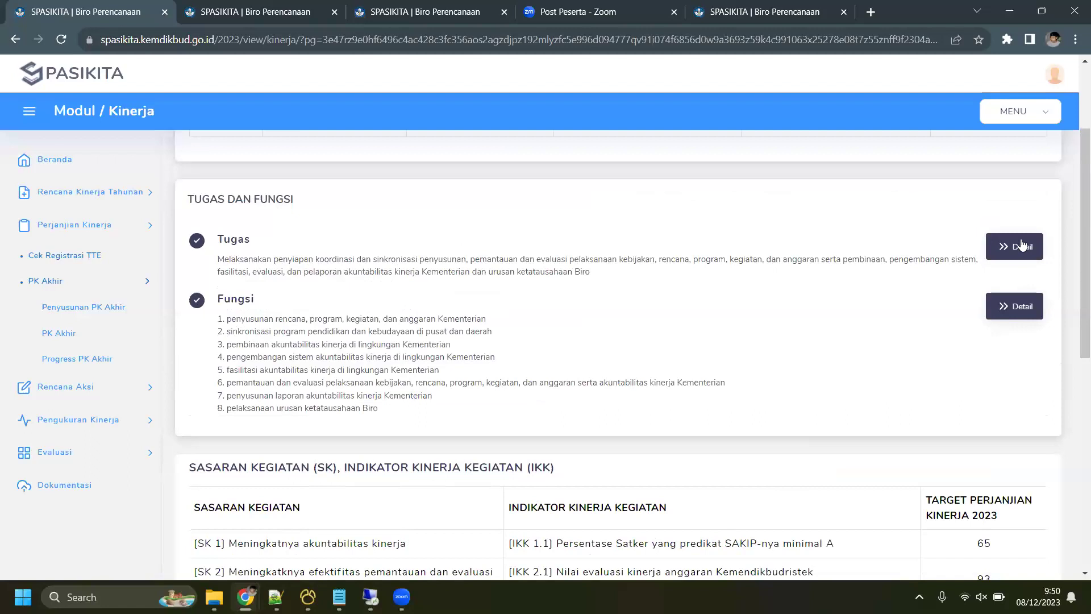
pyautogui.click(1017, 311)
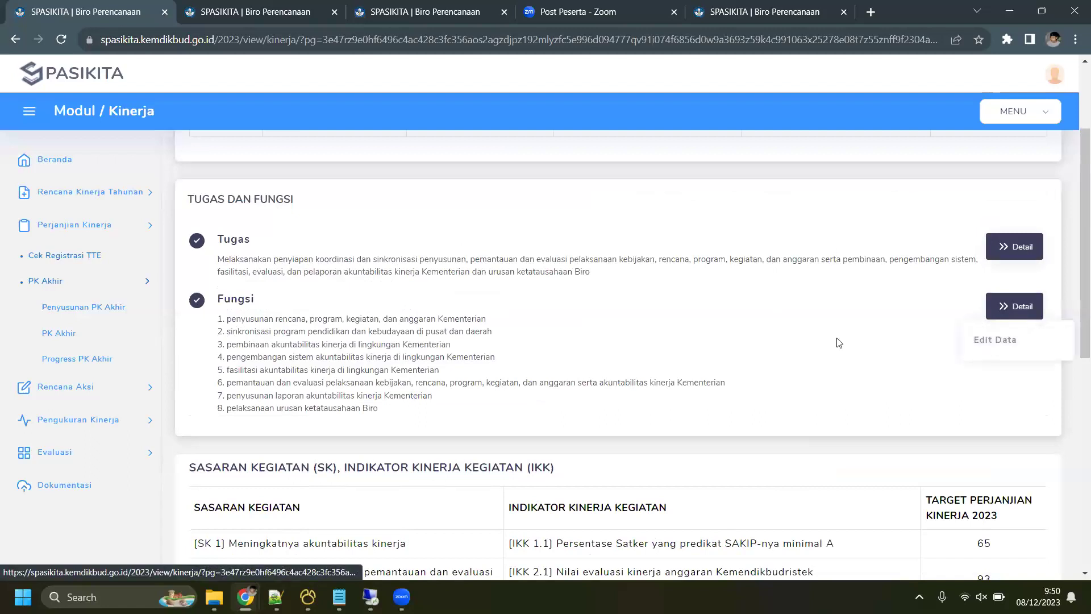
pyautogui.scroll(-5, 832, 338)
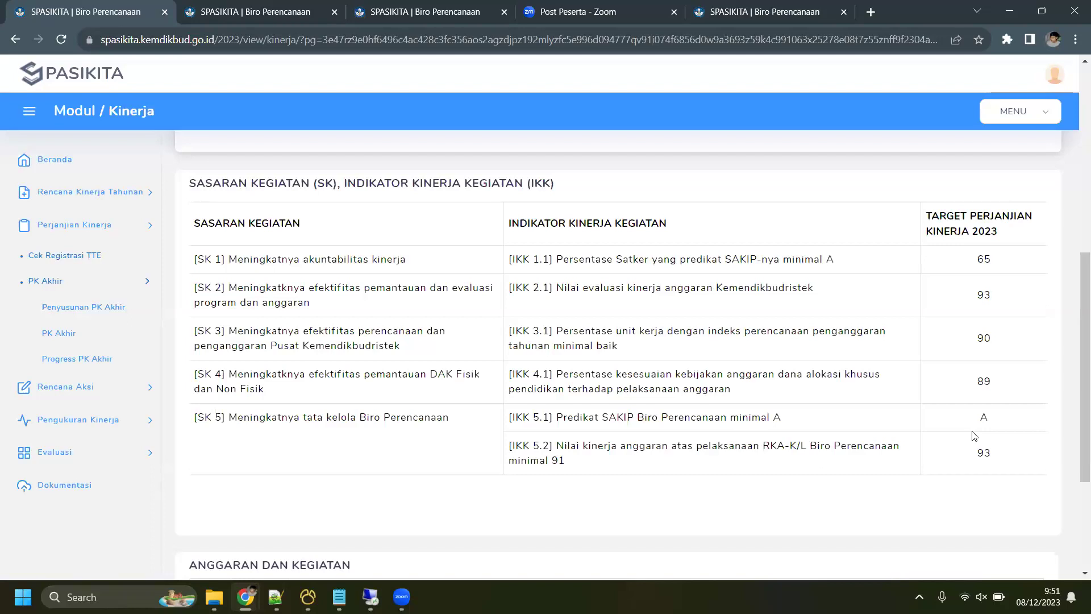
pyautogui.scroll(-3, 975, 435)
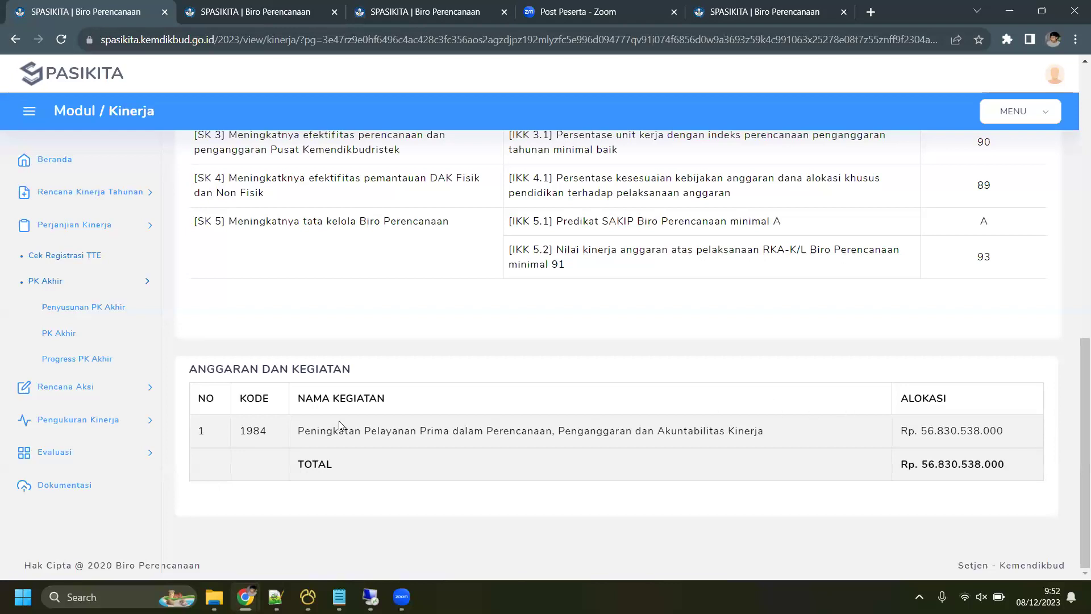
pyautogui.click(99, 334)
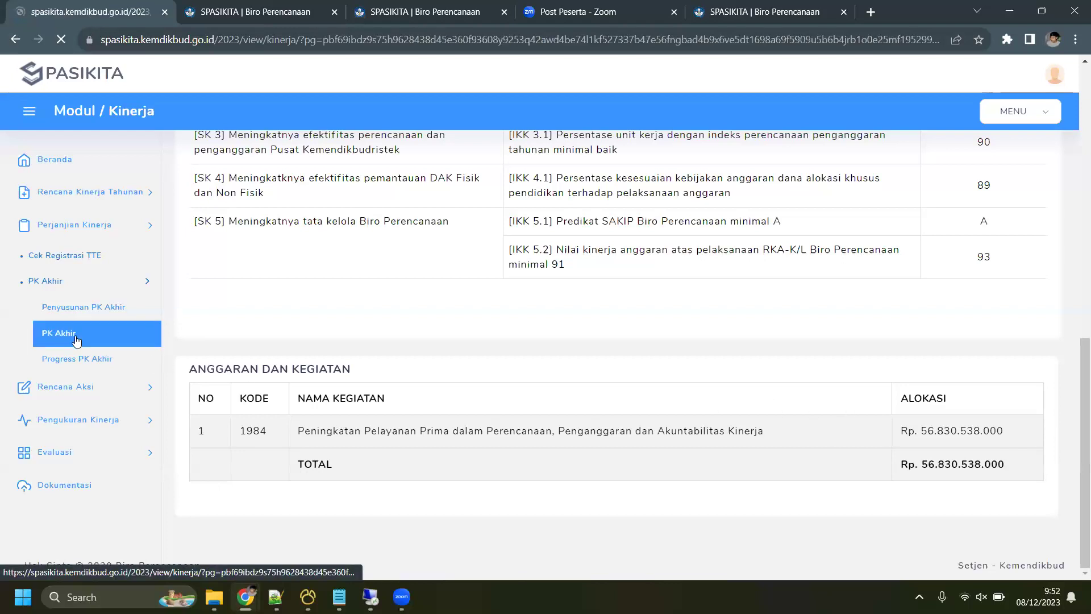
# Step: Open the Informasi Submit Revisi Perjanjian Kinerja page summarising 1 task, 8 functions and 5 targets
pyautogui.scroll(-3, 309, 355)
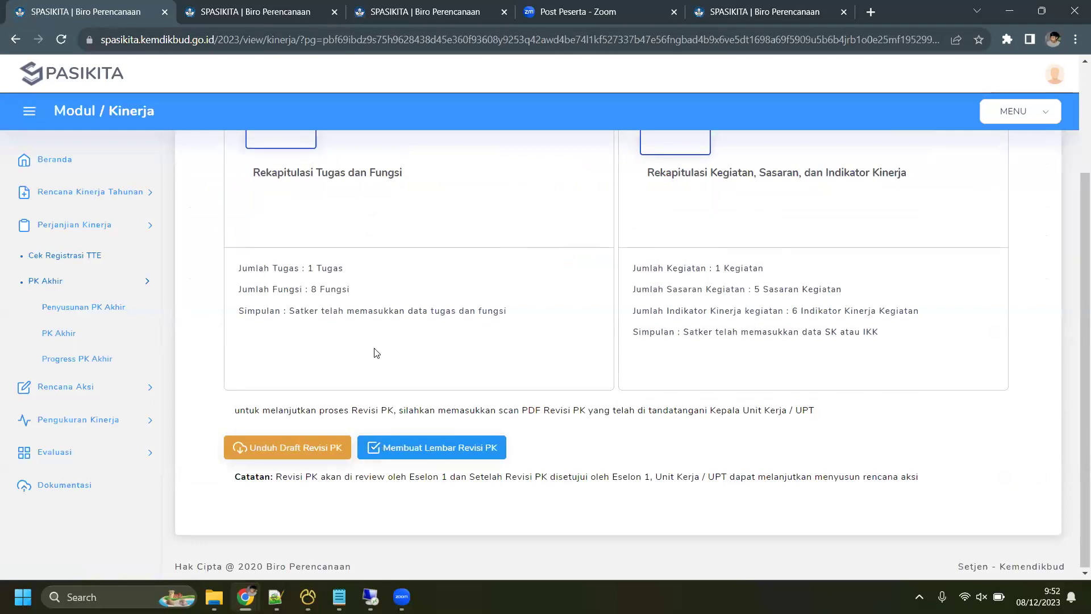
pyautogui.scroll(1, 377, 353)
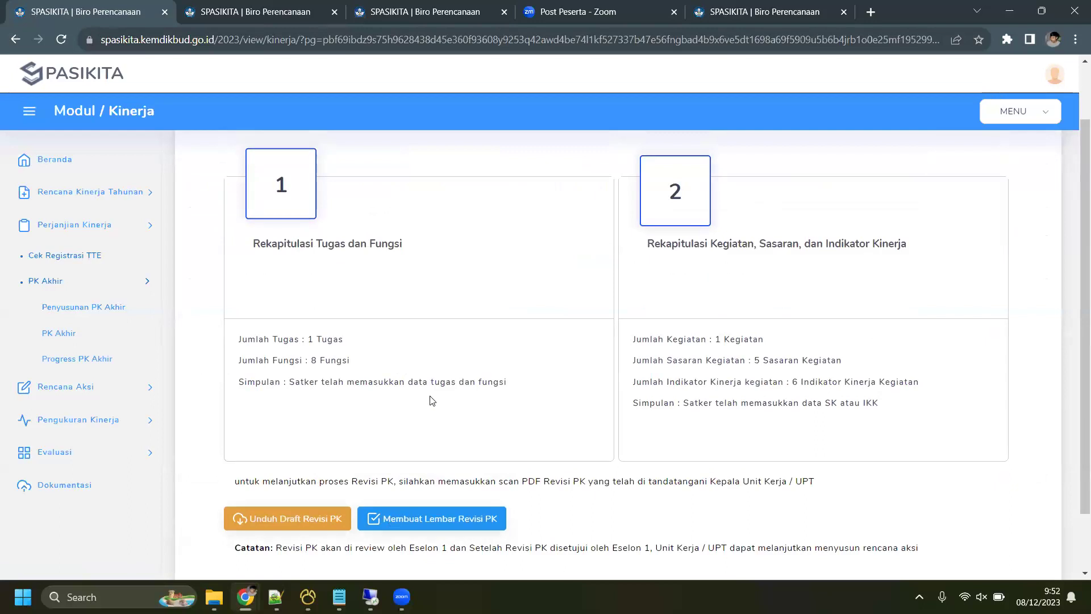
pyautogui.click(60, 364)
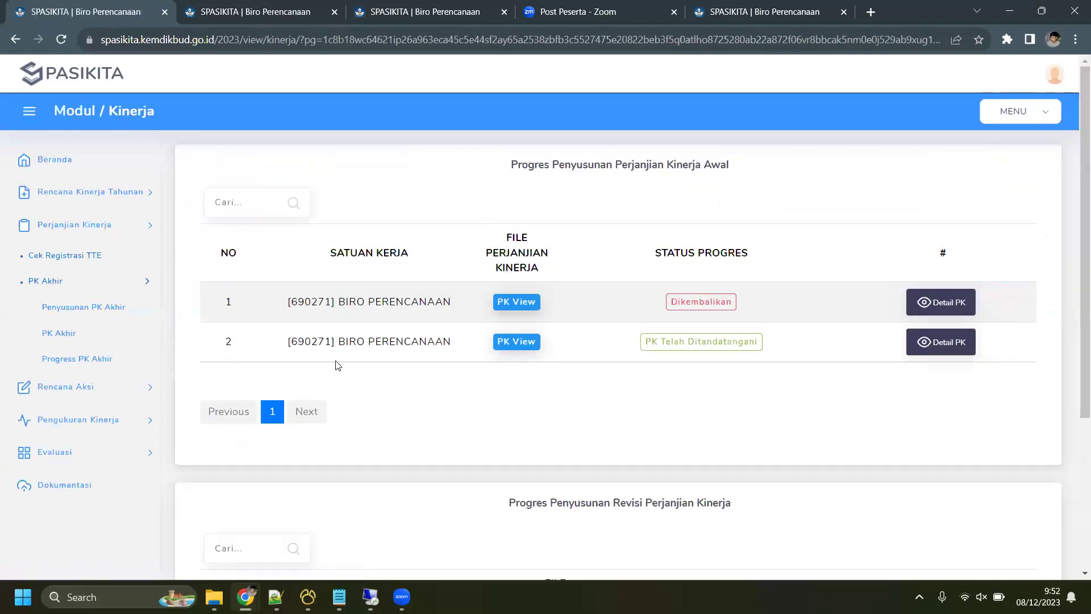
pyautogui.scroll(-1, 404, 359)
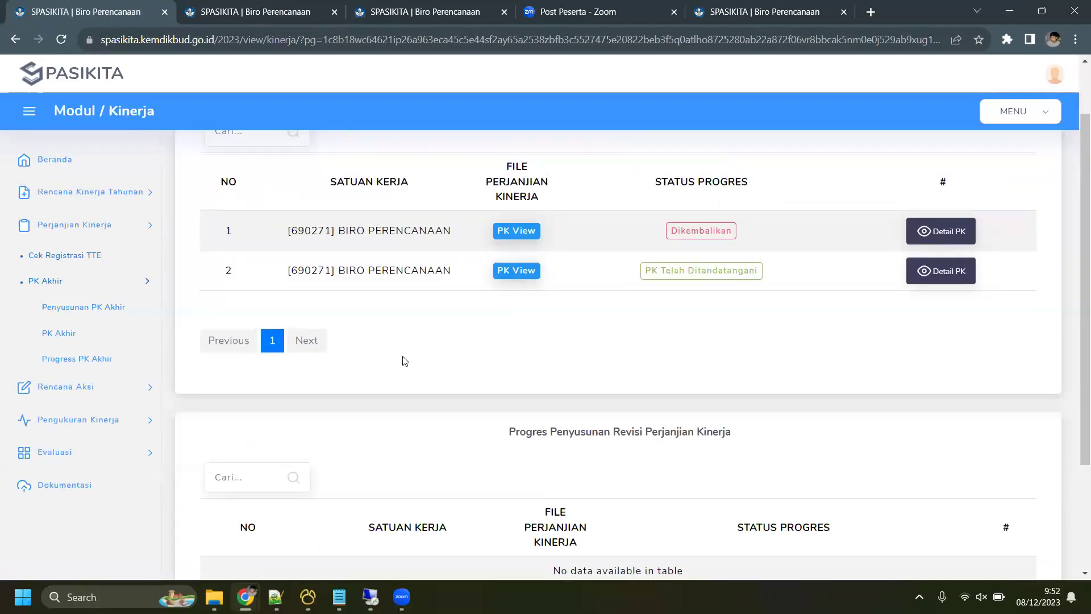
pyautogui.scroll(1, 404, 360)
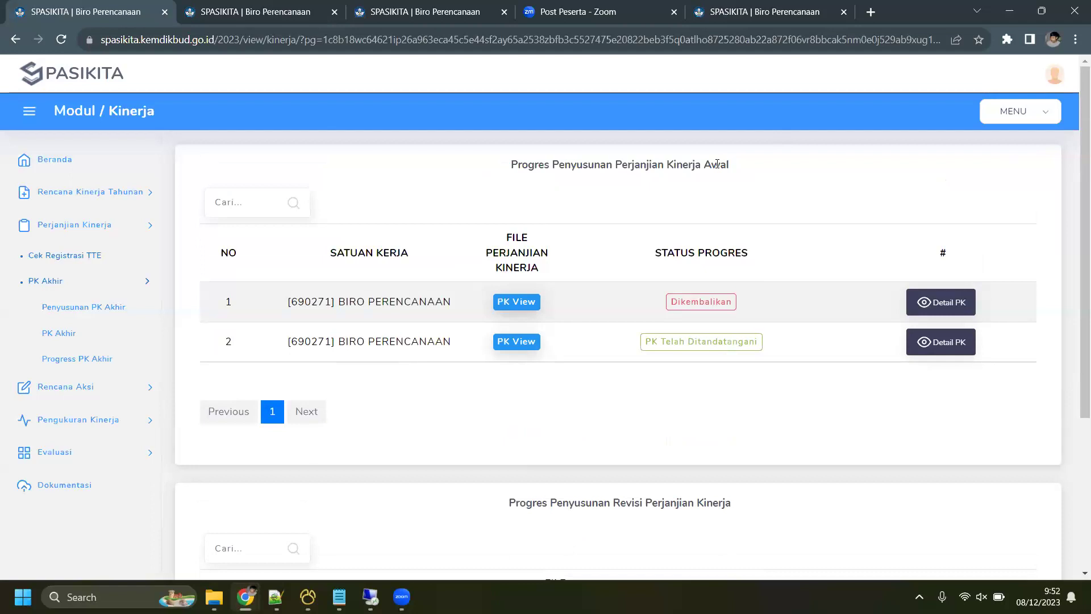
pyautogui.scroll(-3, 717, 164)
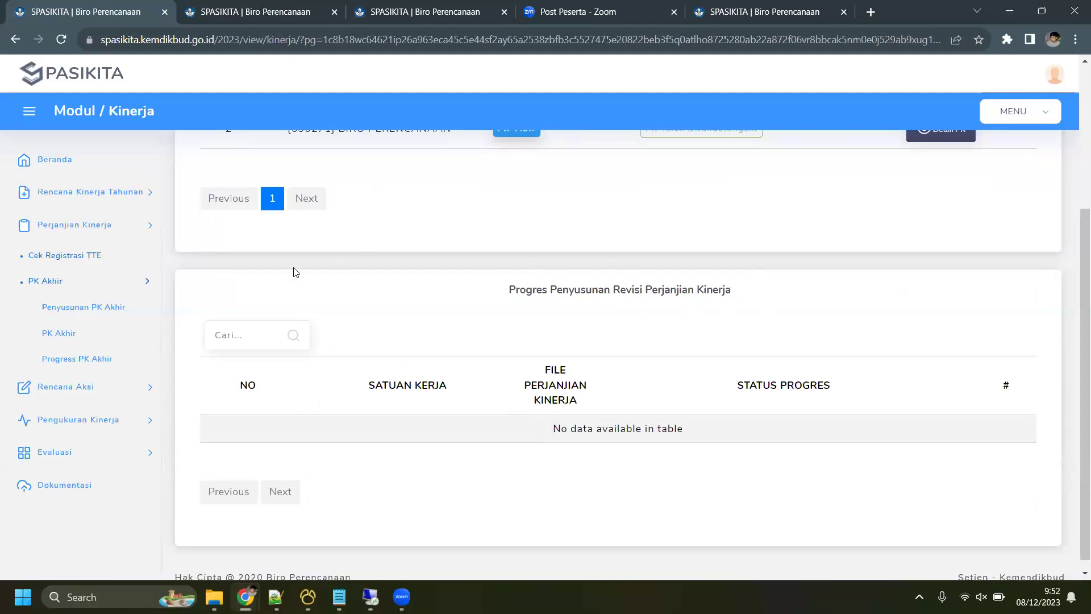
pyautogui.click(57, 329)
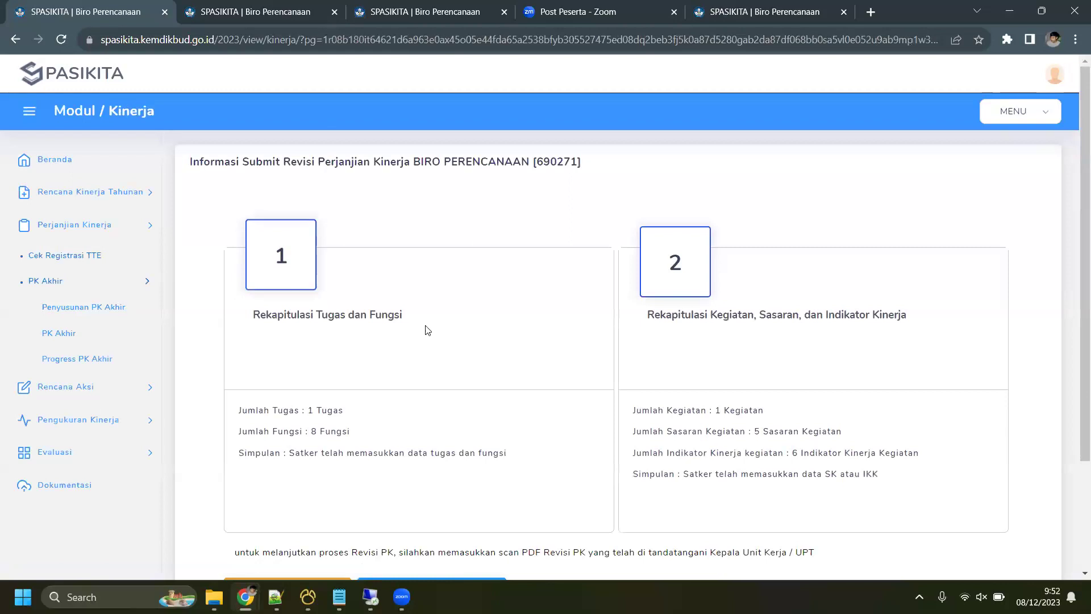
pyautogui.scroll(-3, 427, 330)
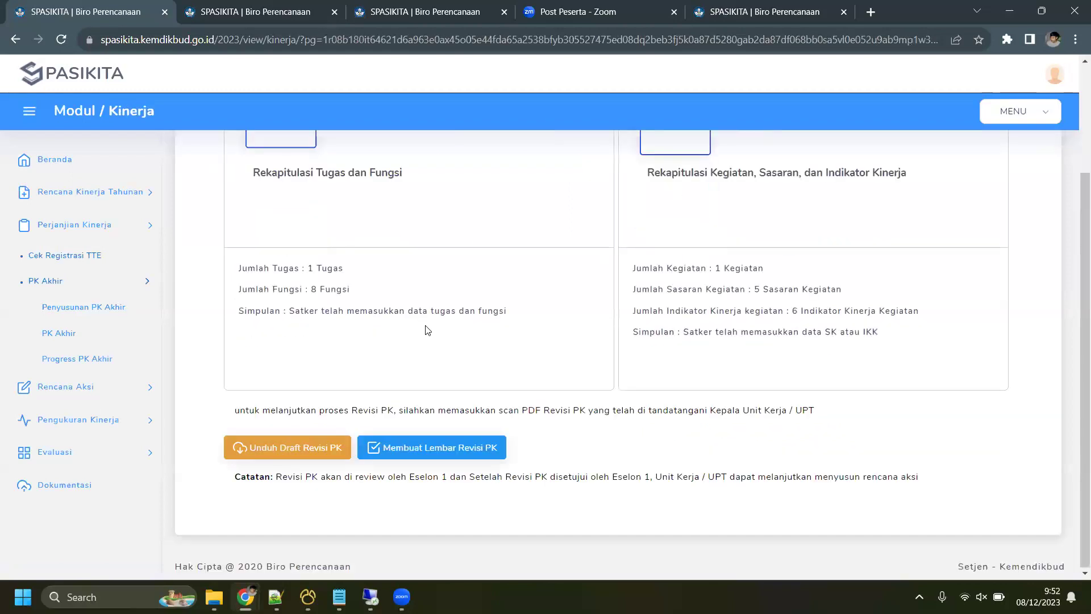
pyautogui.click(91, 308)
pyautogui.scroll(-1, 541, 326)
pyautogui.scroll(1, 540, 328)
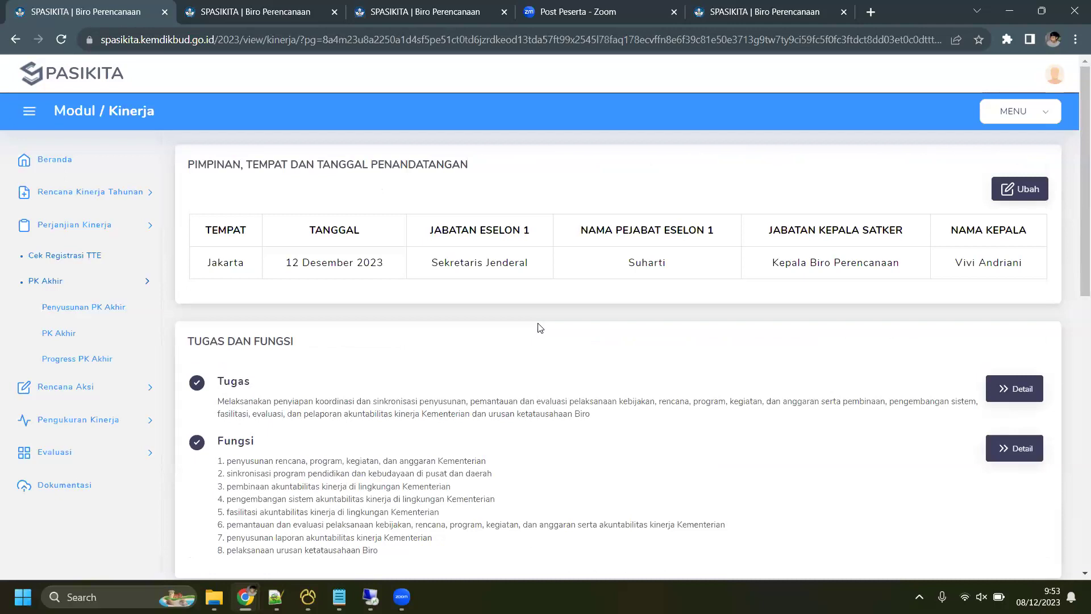
pyautogui.scroll(-8, 540, 328)
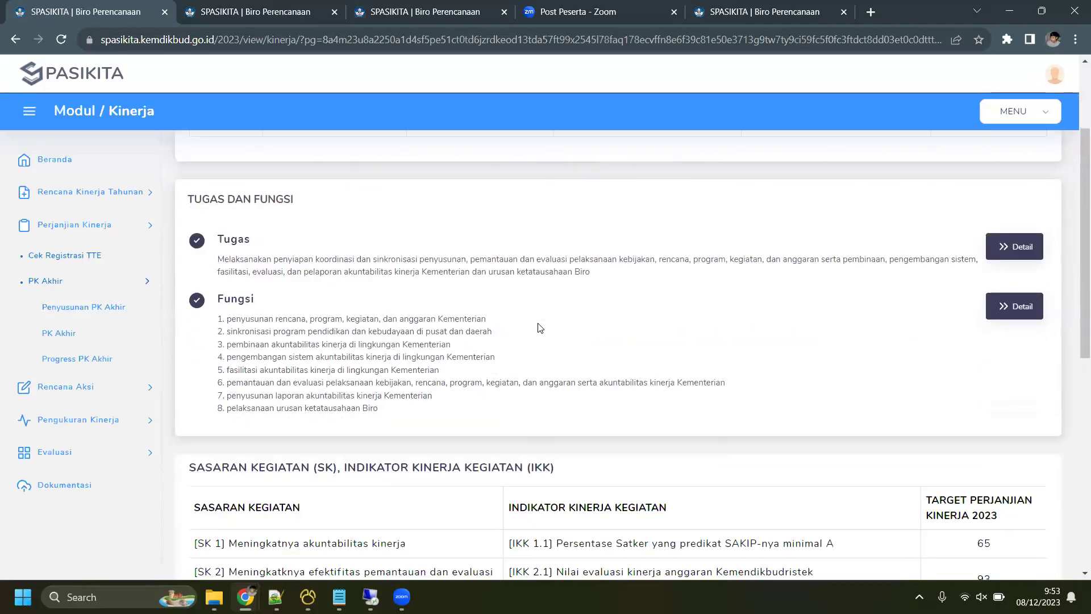
pyautogui.scroll(-3, 539, 324)
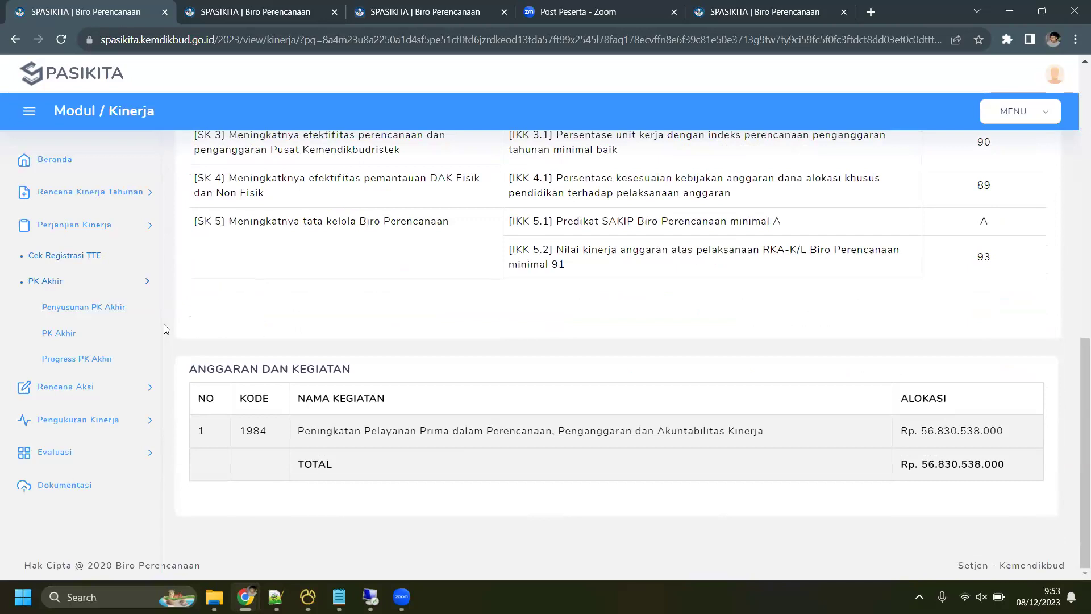
pyautogui.click(116, 335)
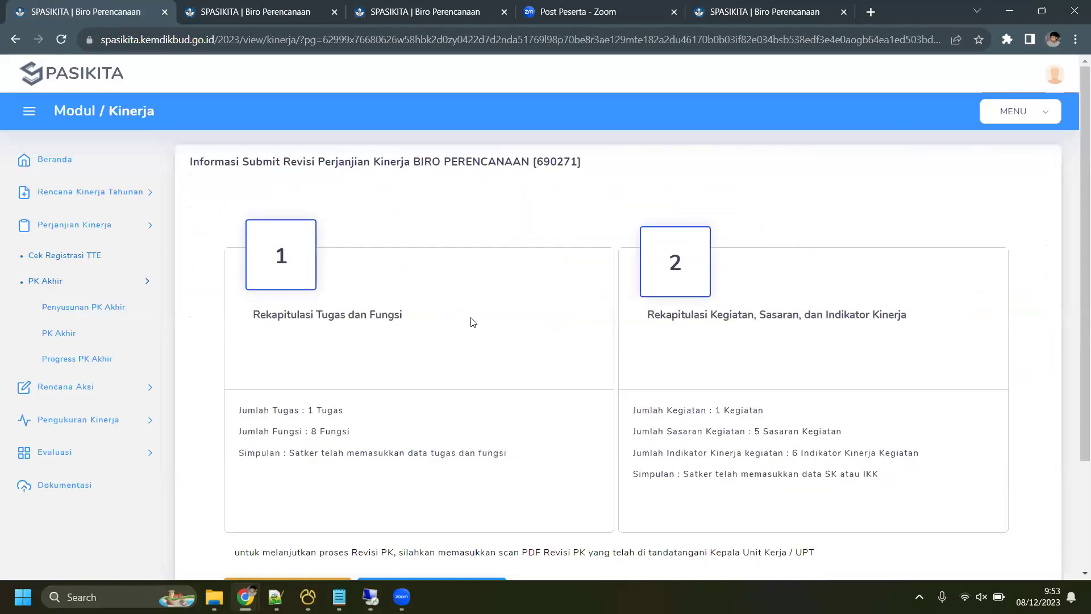
pyautogui.scroll(-1, 473, 323)
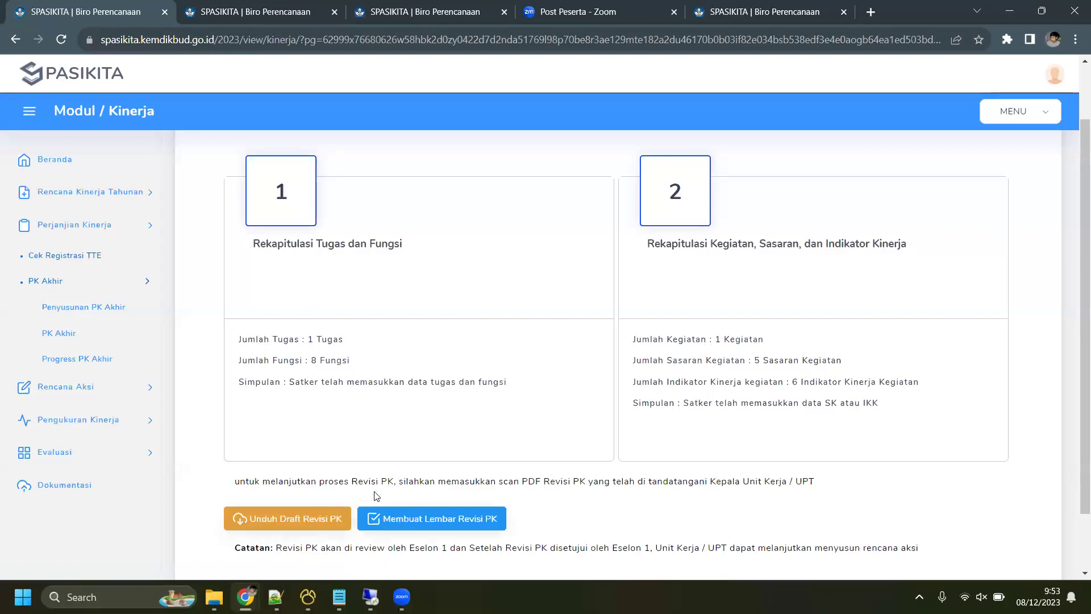
# Step: Open the Unduh Draft Revisi PK PDF and check all three pages dated 12 Desember 2023
pyautogui.click(330, 522)
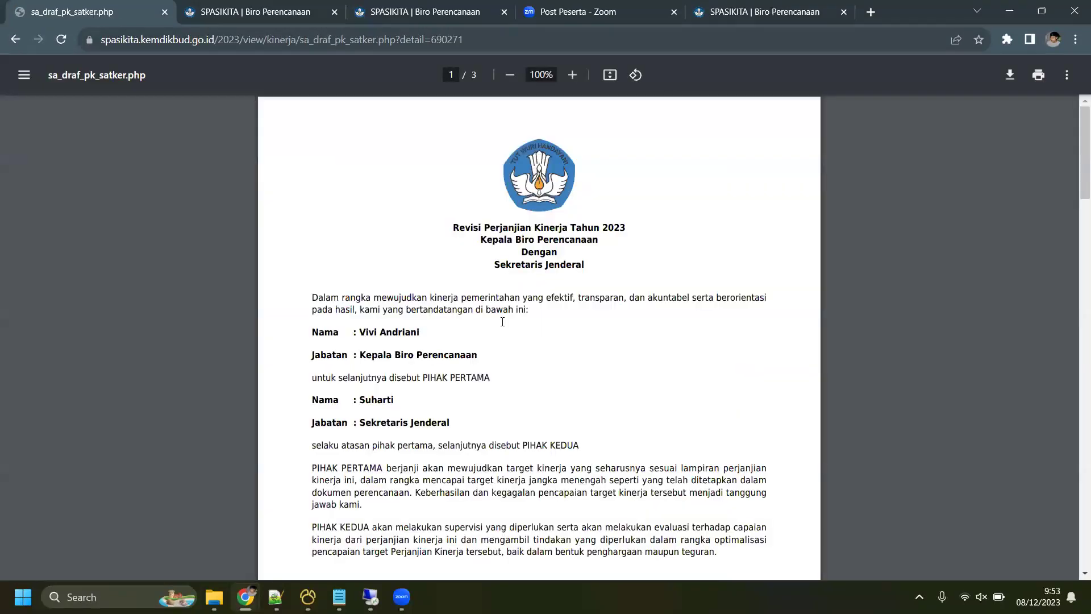
pyautogui.scroll(-3, 502, 322)
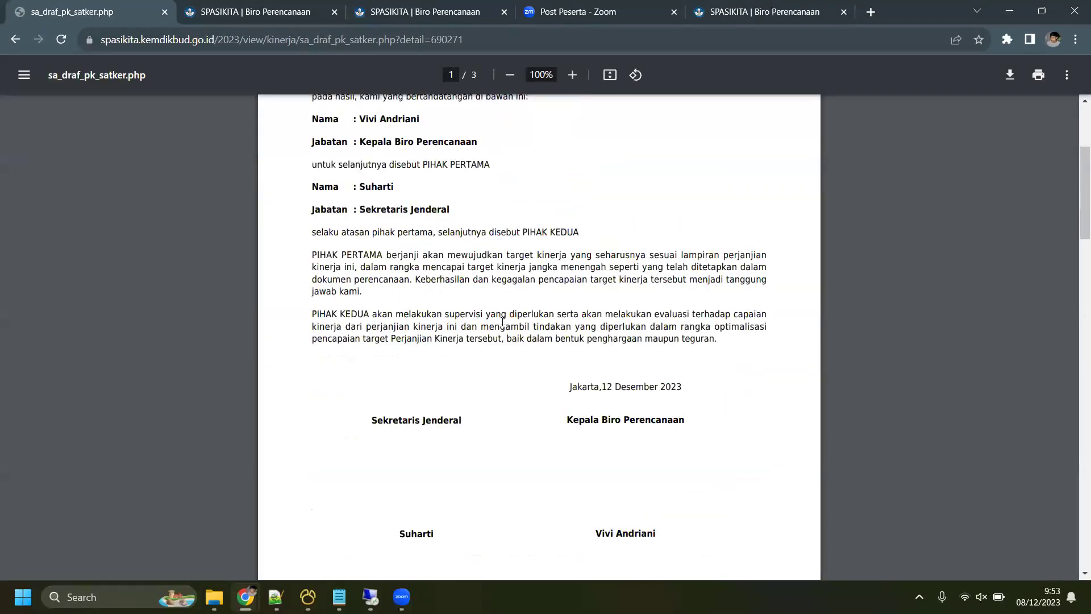
pyautogui.scroll(1, 503, 322)
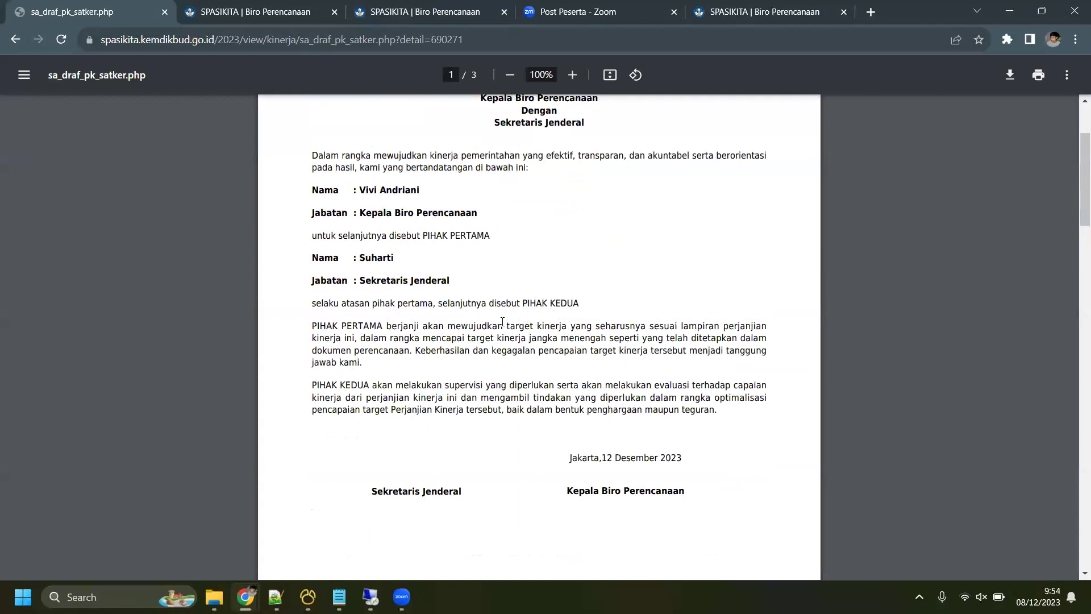
pyautogui.scroll(-8, 503, 321)
pyautogui.scroll(-8, 502, 322)
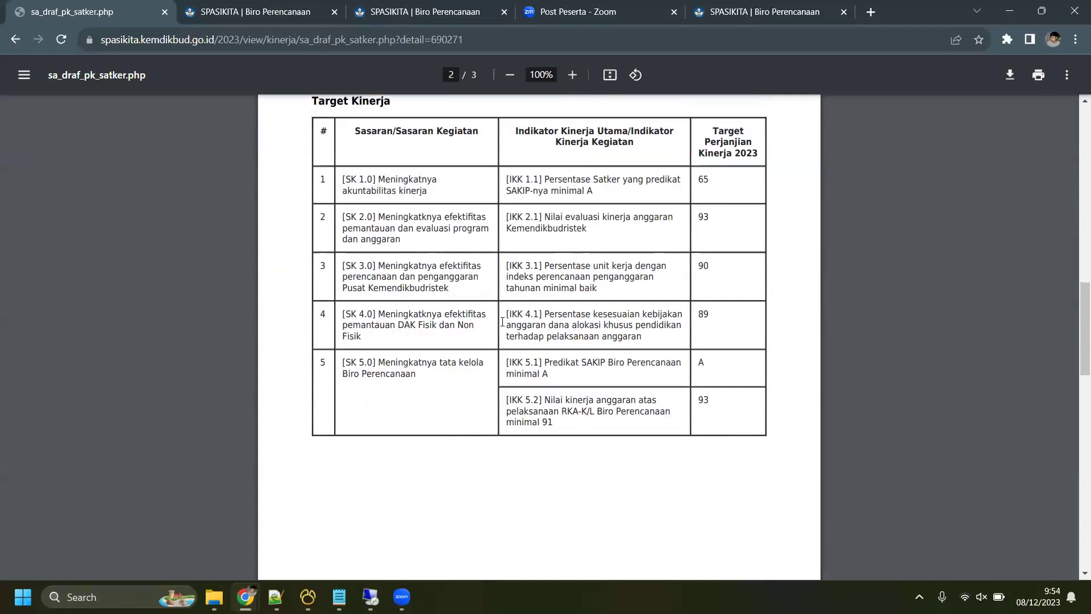
pyautogui.scroll(-2, 503, 322)
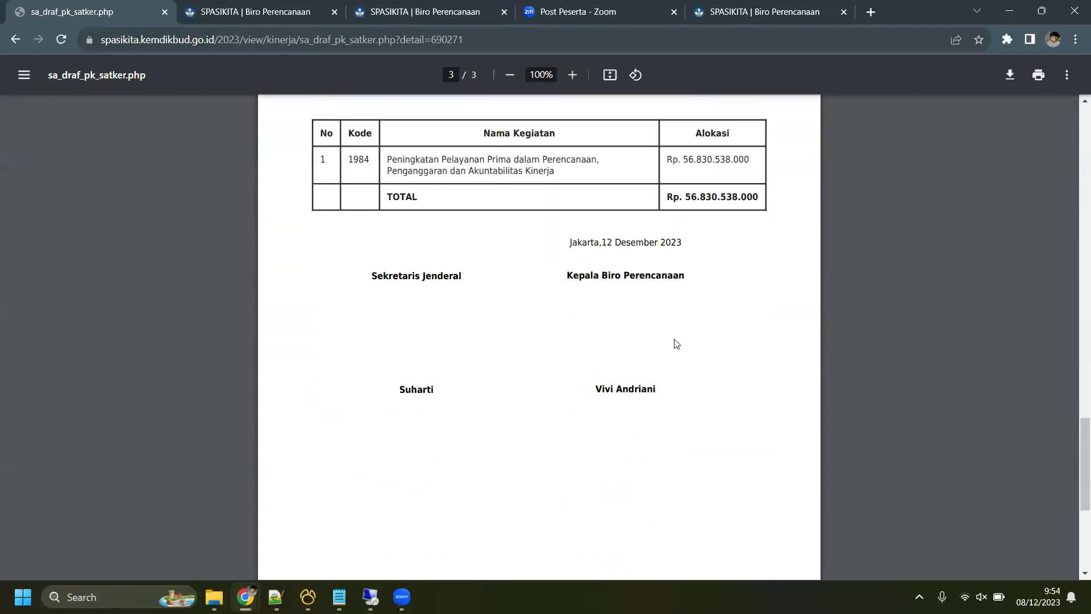
# Step: Create the PK revision sheet and send the PK Akhir to leadership for Kepala Satker approval
pyautogui.click(11, 42)
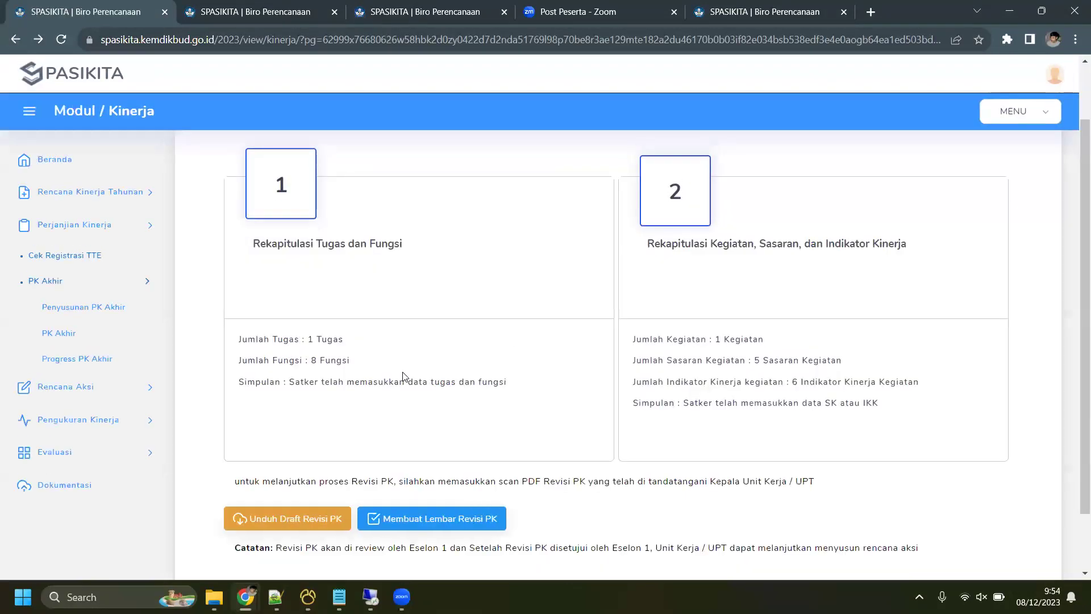
pyautogui.click(453, 528)
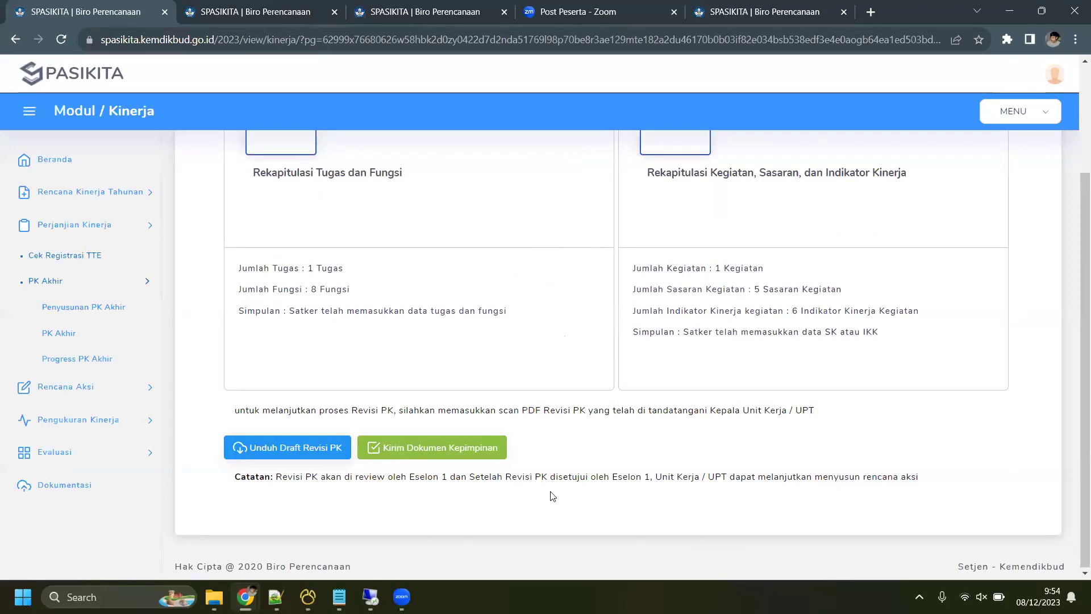
pyautogui.click(487, 449)
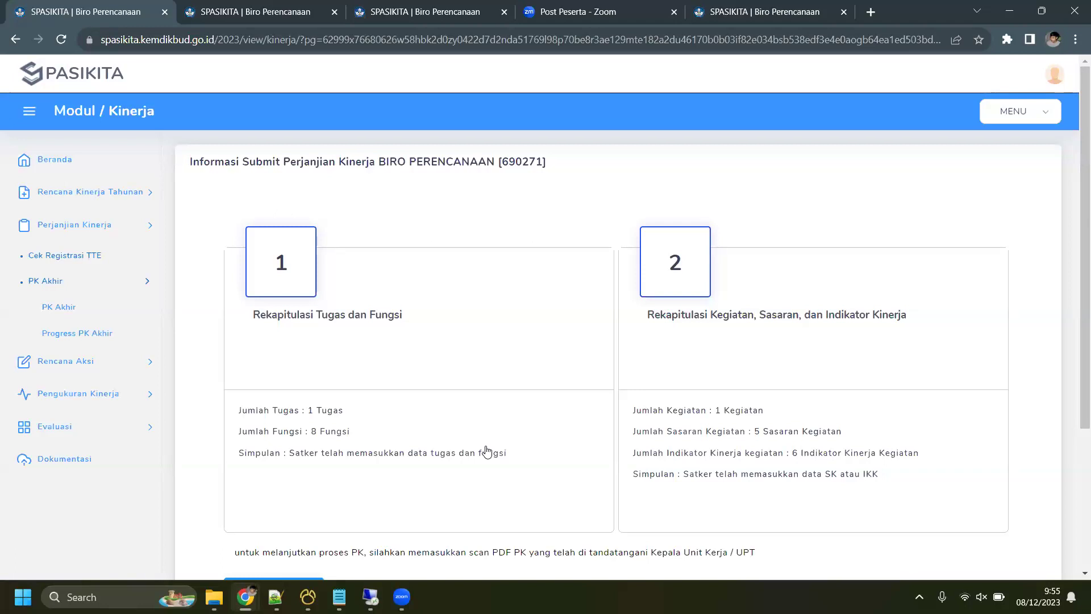
pyautogui.scroll(-4, 486, 450)
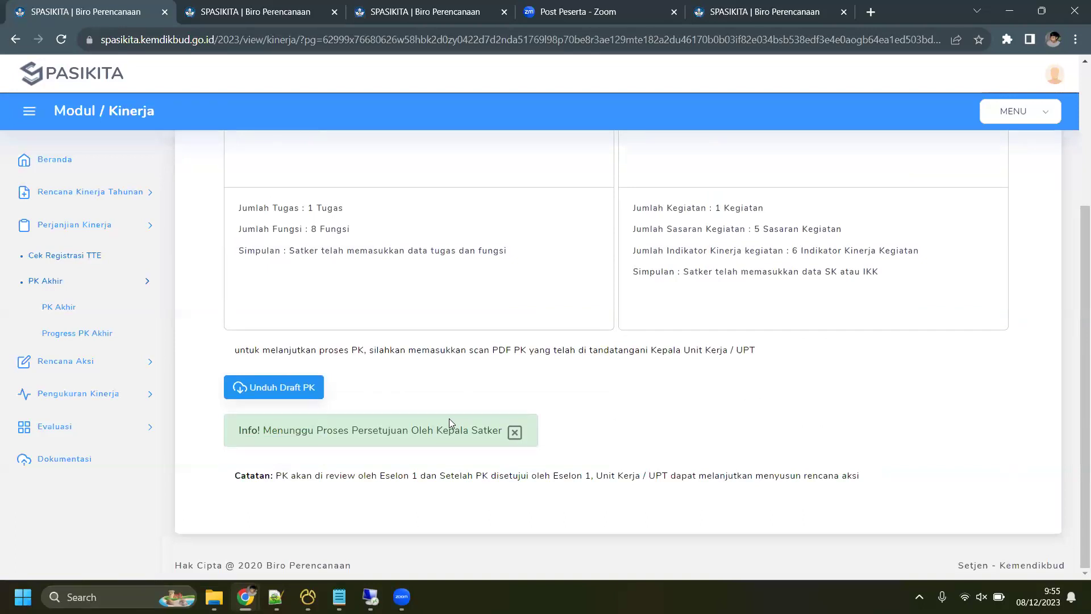
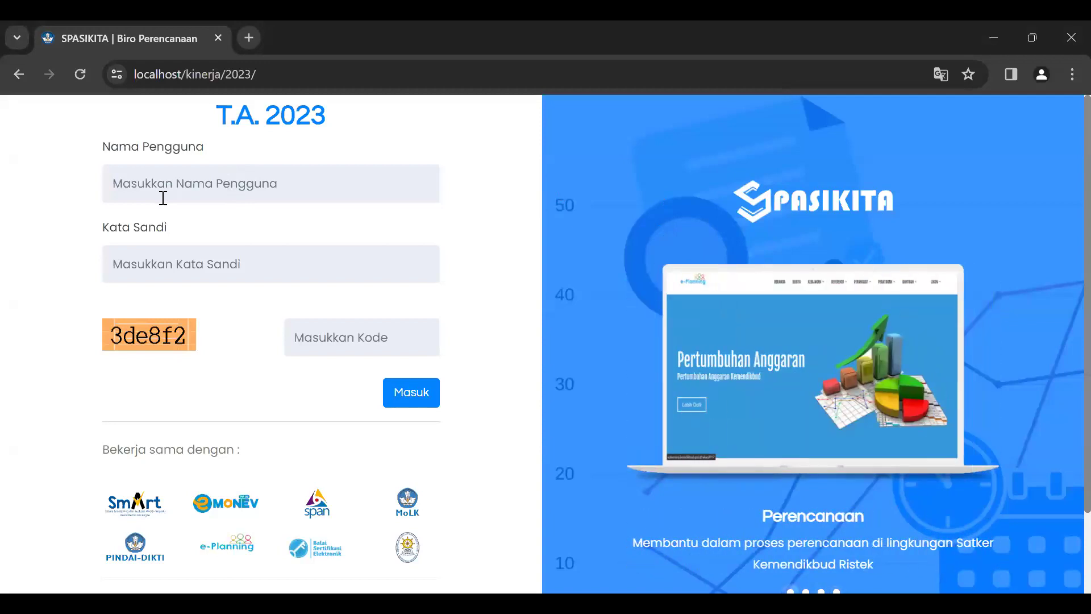
# Step: Log in with a saved username, the account password and the captcha code
pyautogui.click(325, 189)
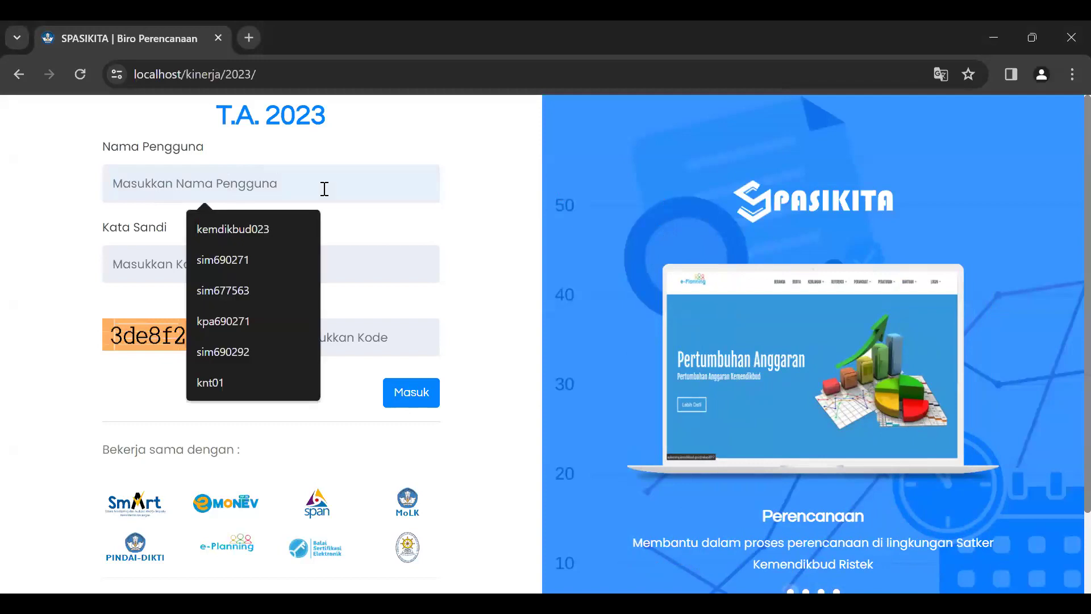
pyautogui.click(405, 278)
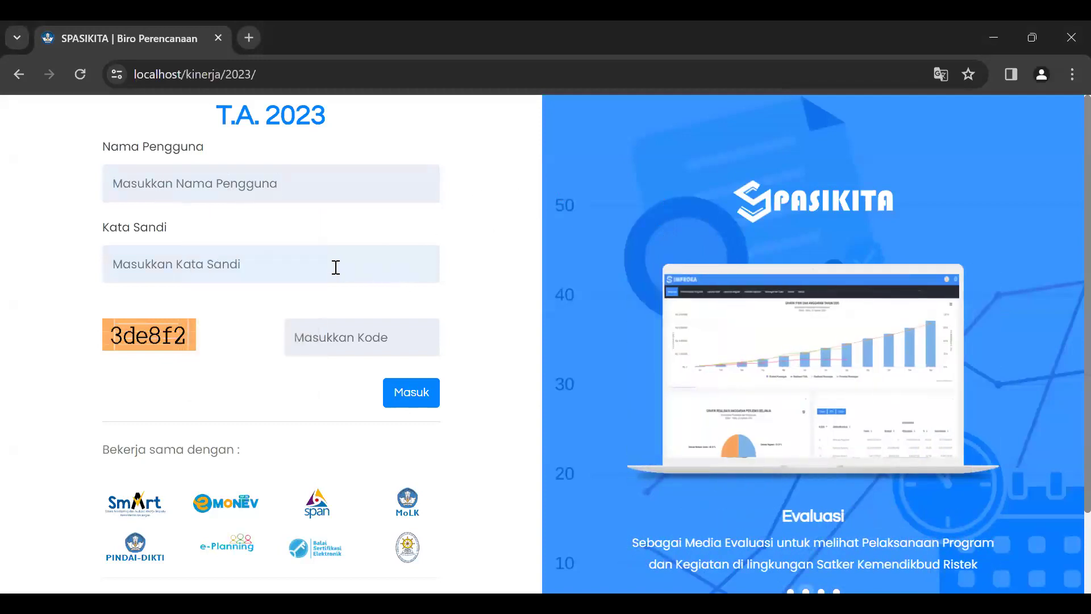
pyautogui.click(250, 180)
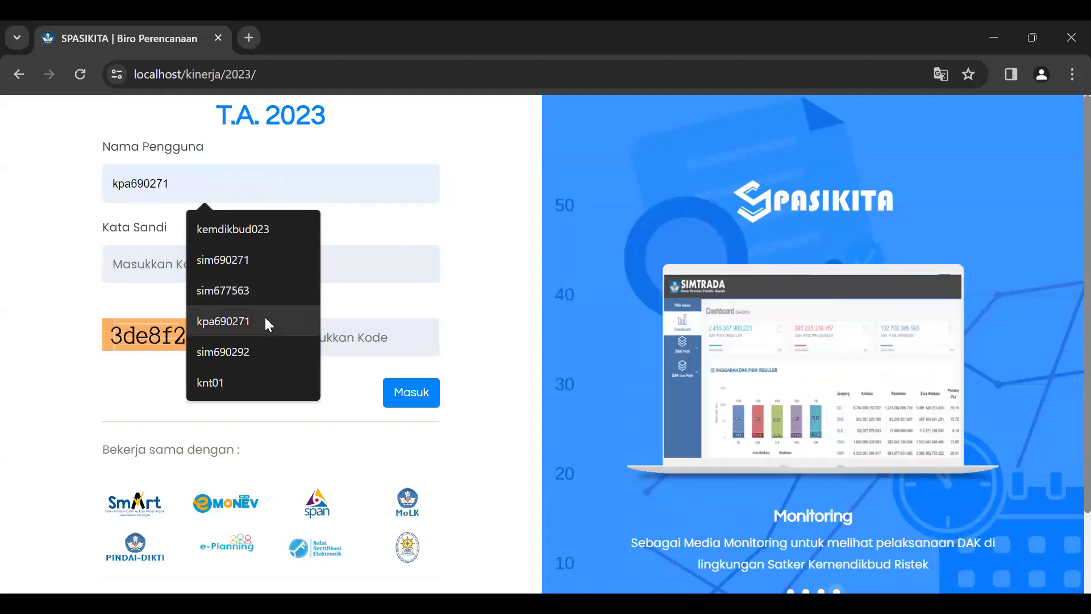
pyautogui.click(264, 346)
pyautogui.click(210, 260)
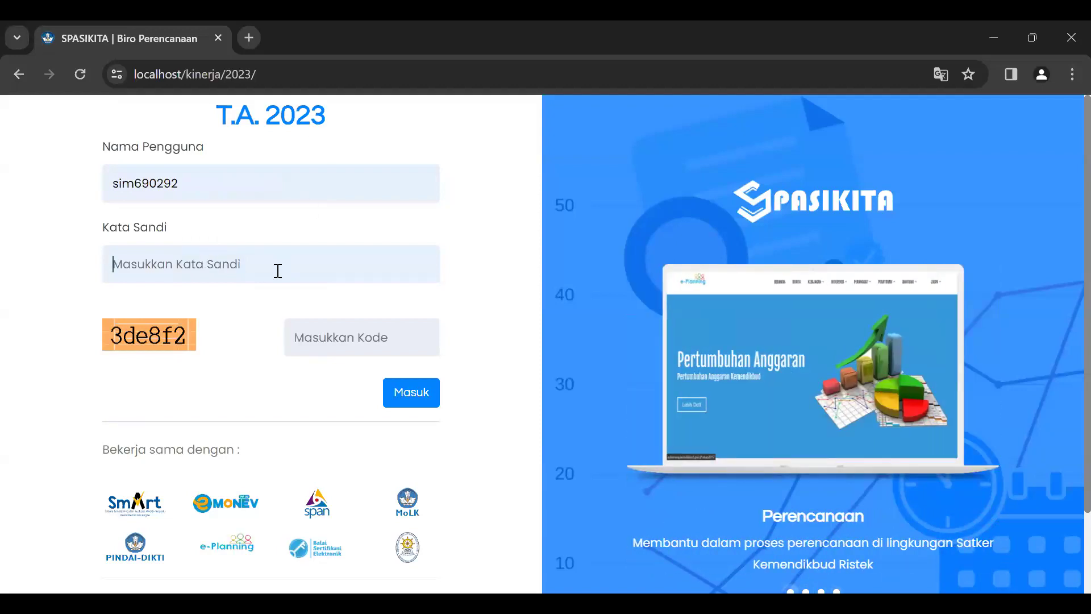
pyautogui.write('•••••')
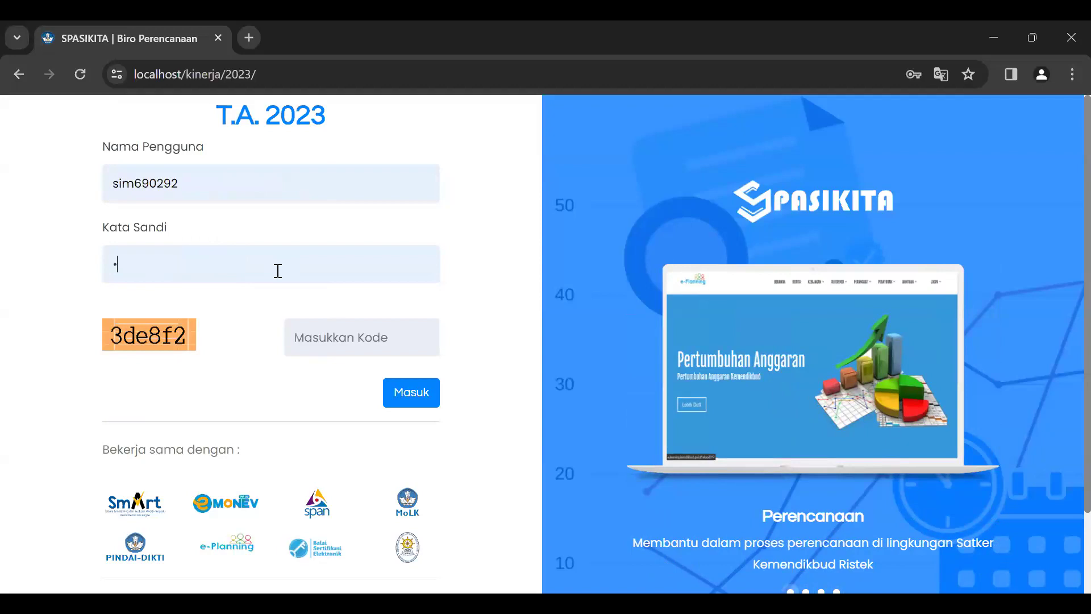
pyautogui.write('•••••')
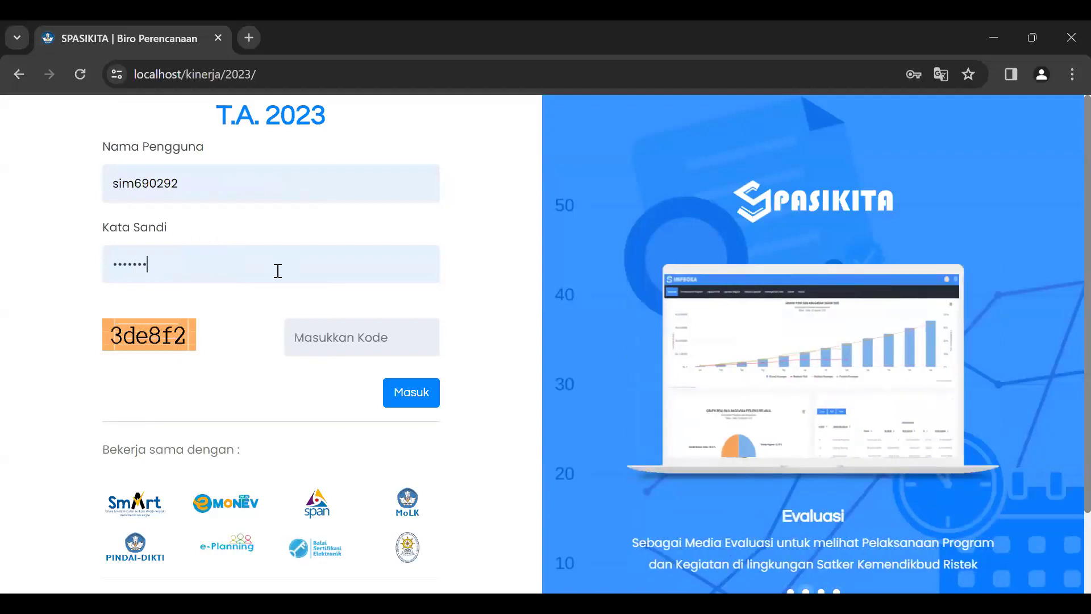
pyautogui.write('••')
pyautogui.click(335, 339)
pyautogui.write('3')
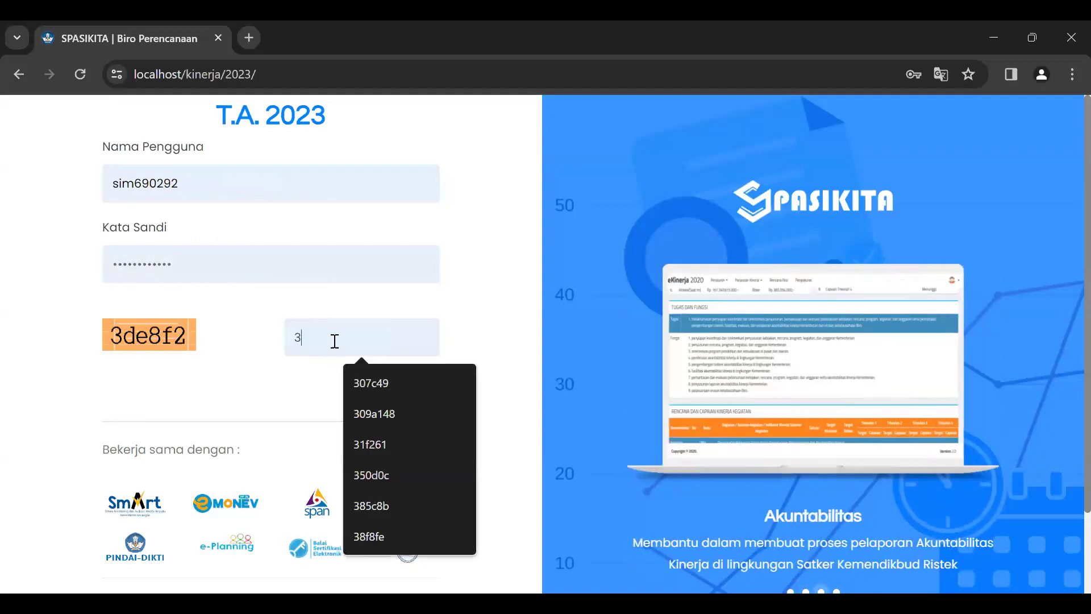
pyautogui.write('d')
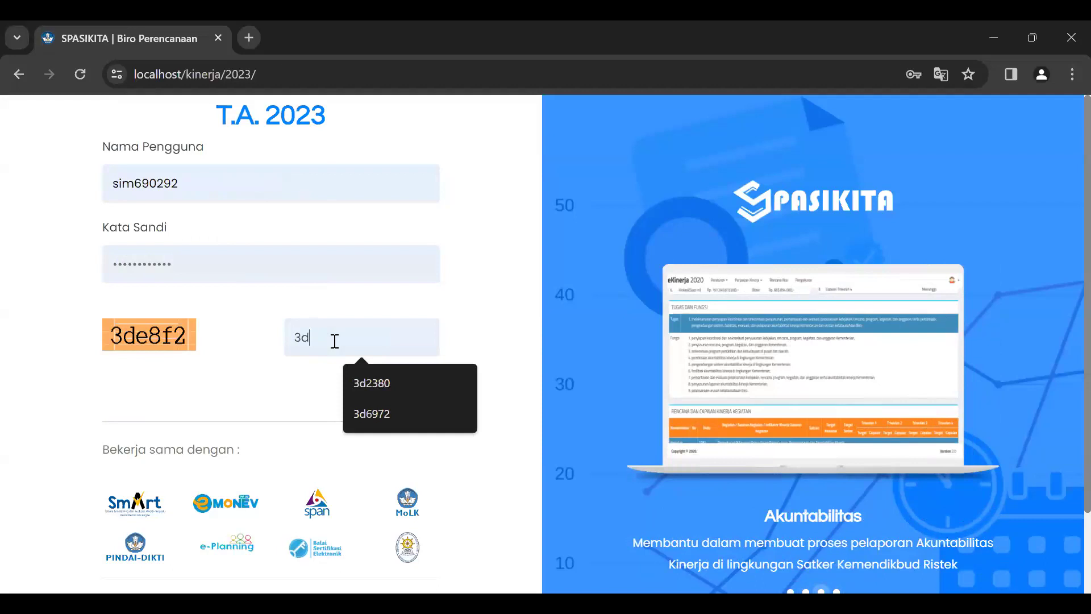
pyautogui.write('e')
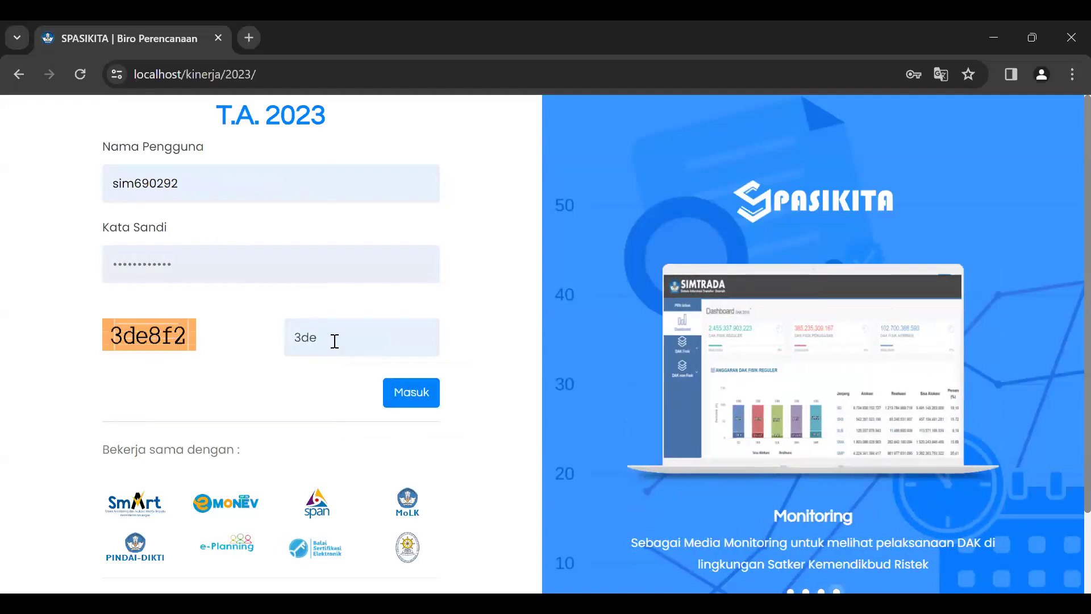
pyautogui.write('8f2')
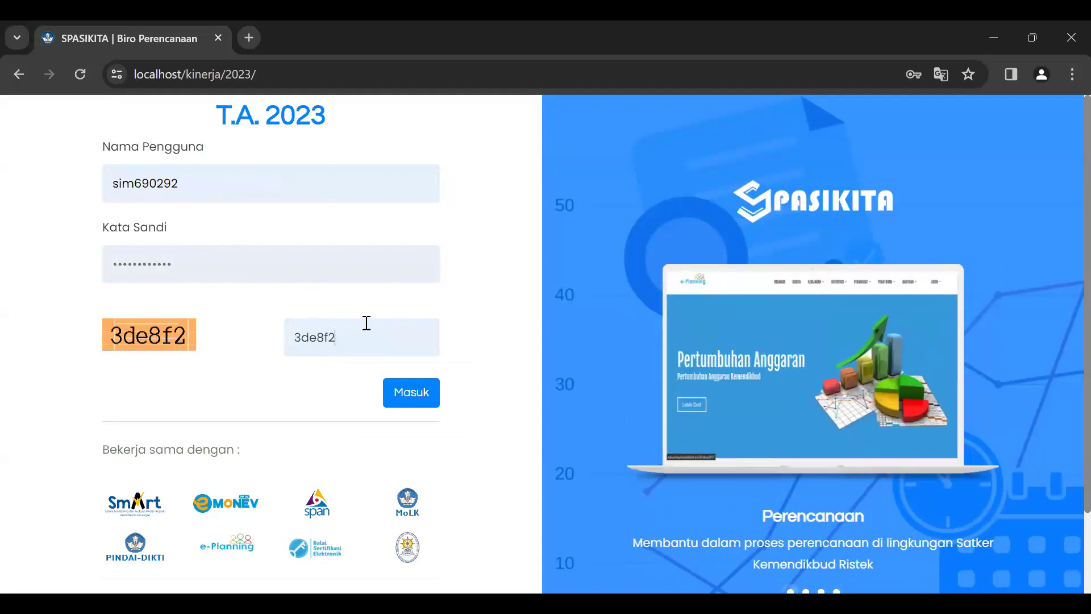
pyautogui.click(407, 399)
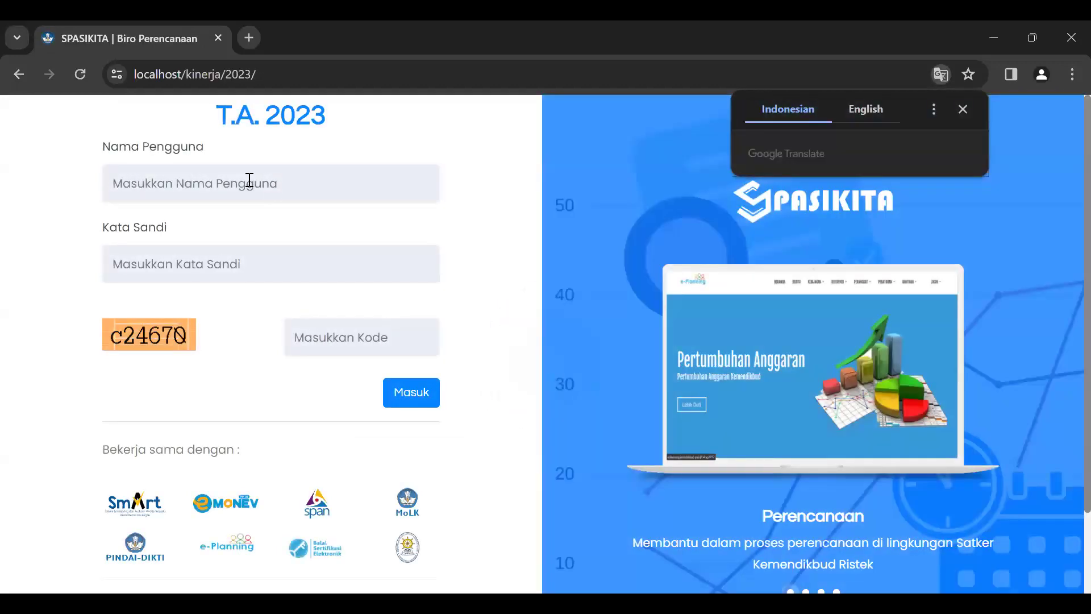
# Step: Fill the username from a saved account and correct its trailing digits
pyautogui.click(249, 182)
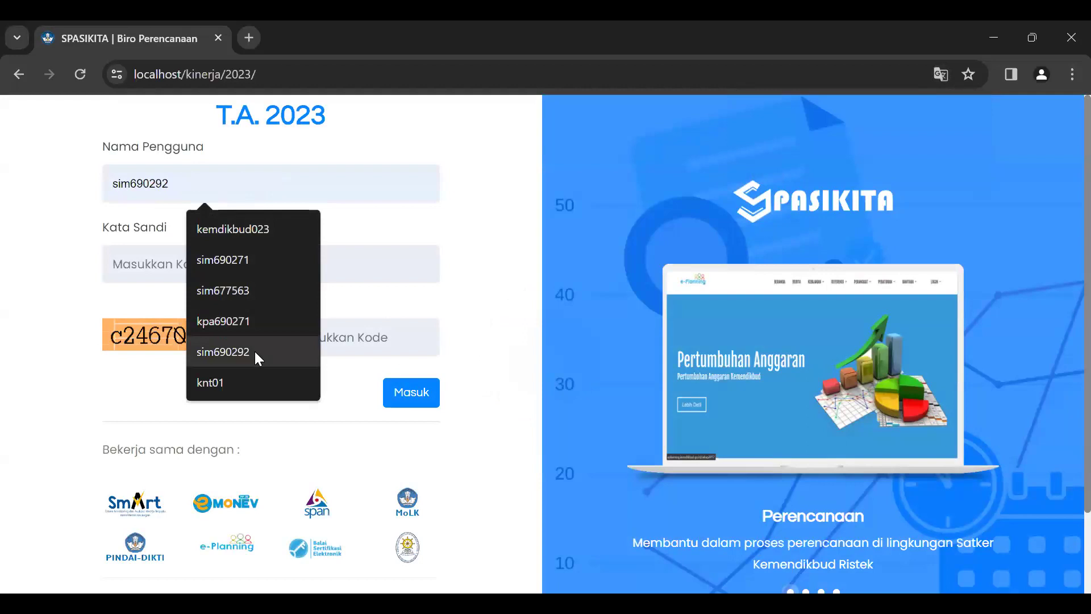
pyautogui.click(226, 320)
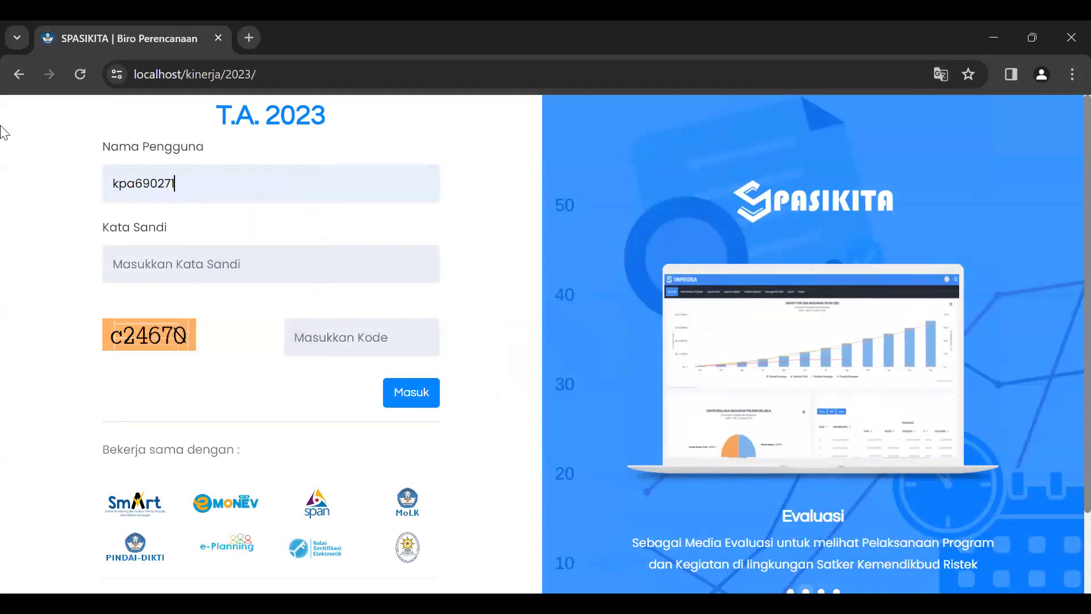
pyautogui.press('BackSpace')
pyautogui.press('BackSpace')
pyautogui.press('BackSpace')
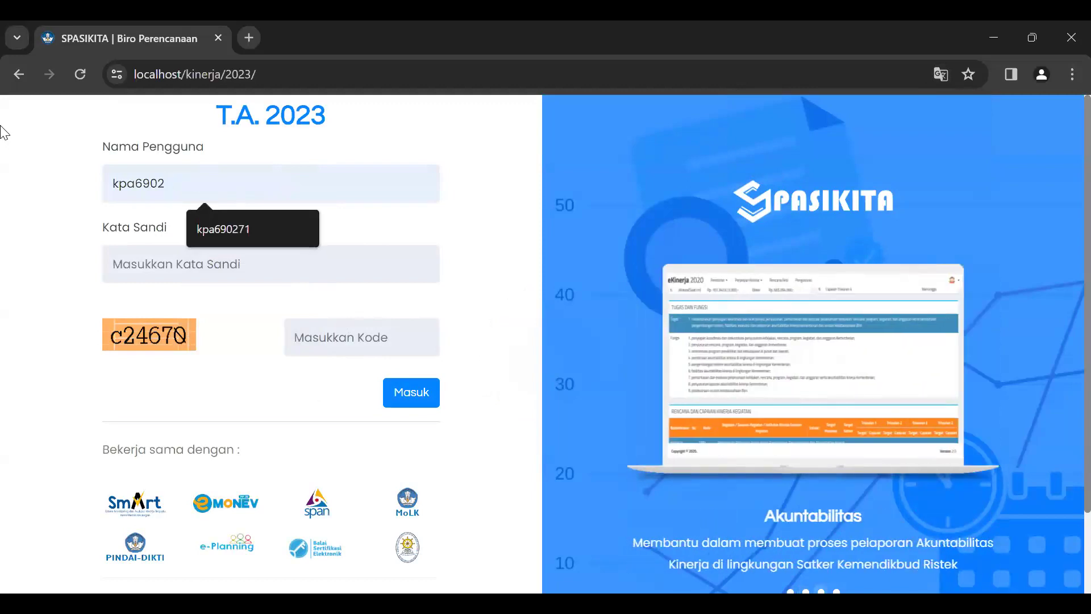
pyautogui.press('BackSpace')
pyautogui.press('BackSpace')
pyautogui.press('BackSpace')
pyautogui.press('BackSpace')
pyautogui.press('BackSpace')
pyautogui.press('BackSpace')
pyautogui.press('BackSpace')
pyautogui.write('sim677563')
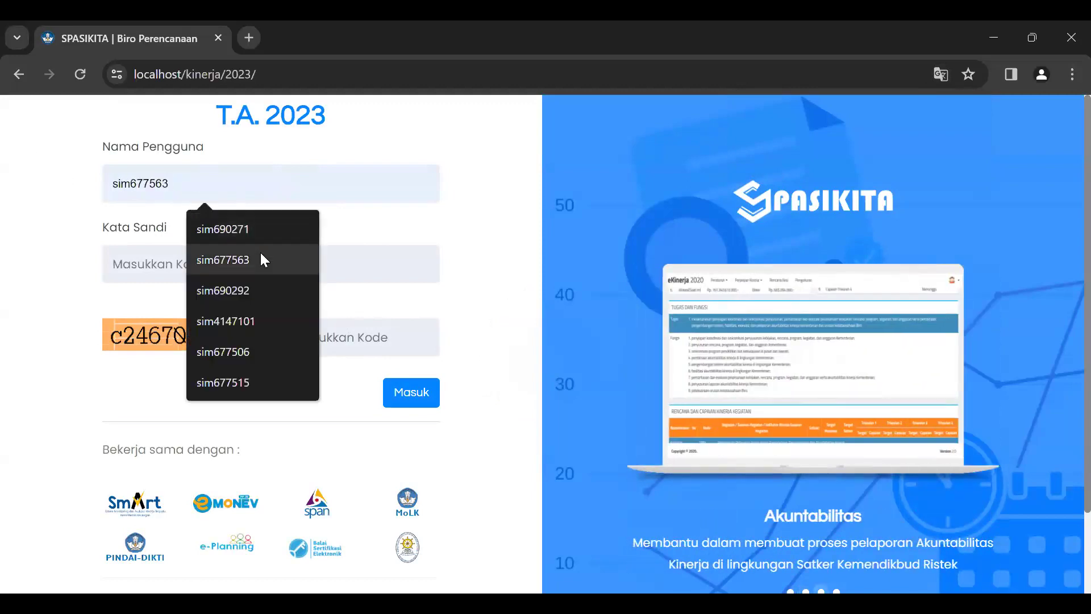
pyautogui.click(266, 235)
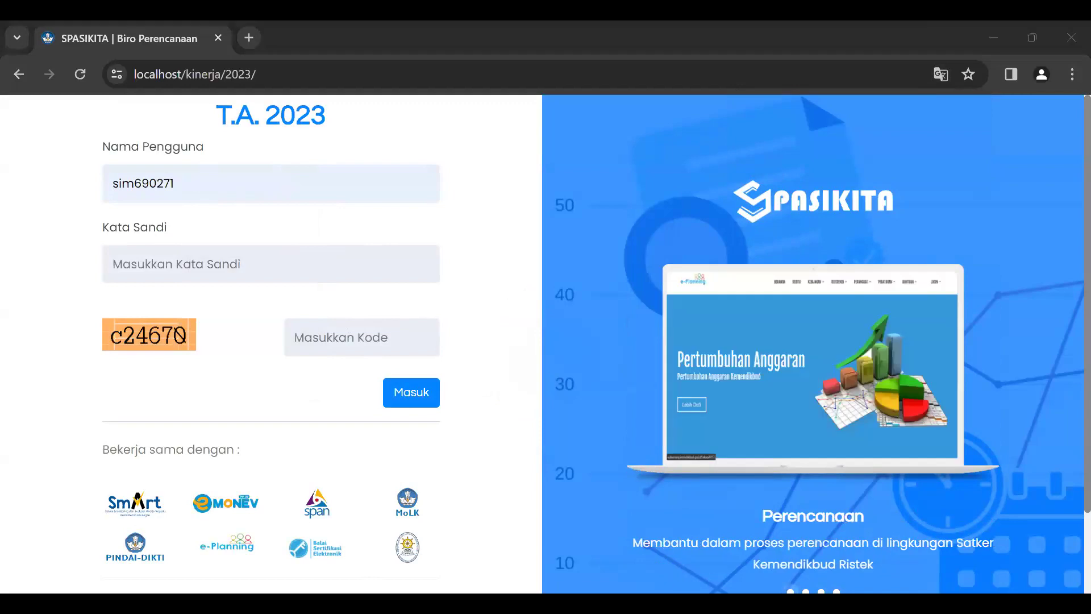
pyautogui.click(288, 189)
pyautogui.press('BackSpace')
pyautogui.press('BackSpace')
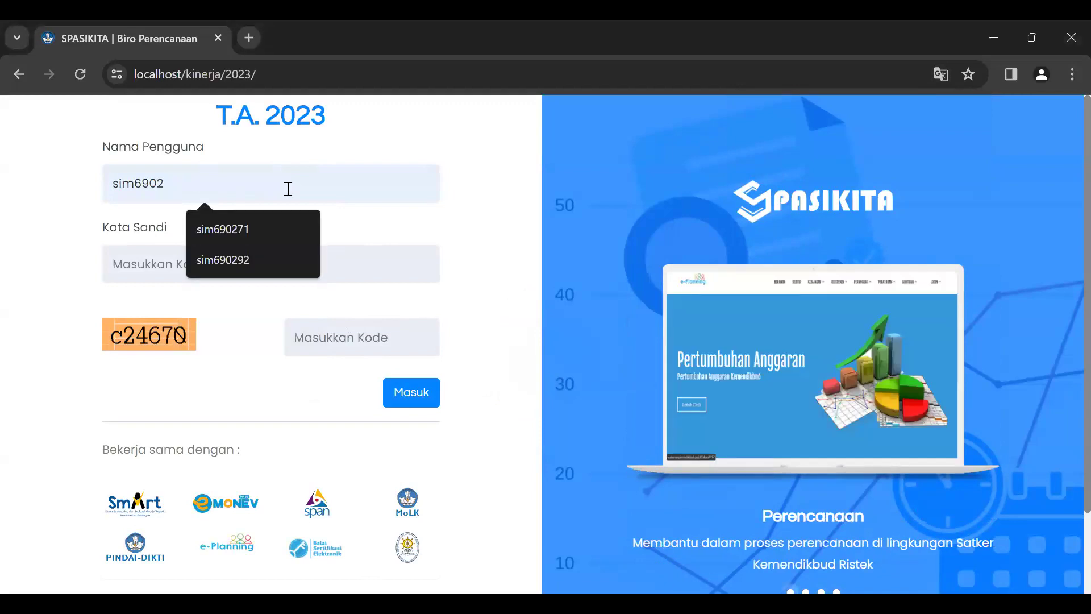
pyautogui.write('92')
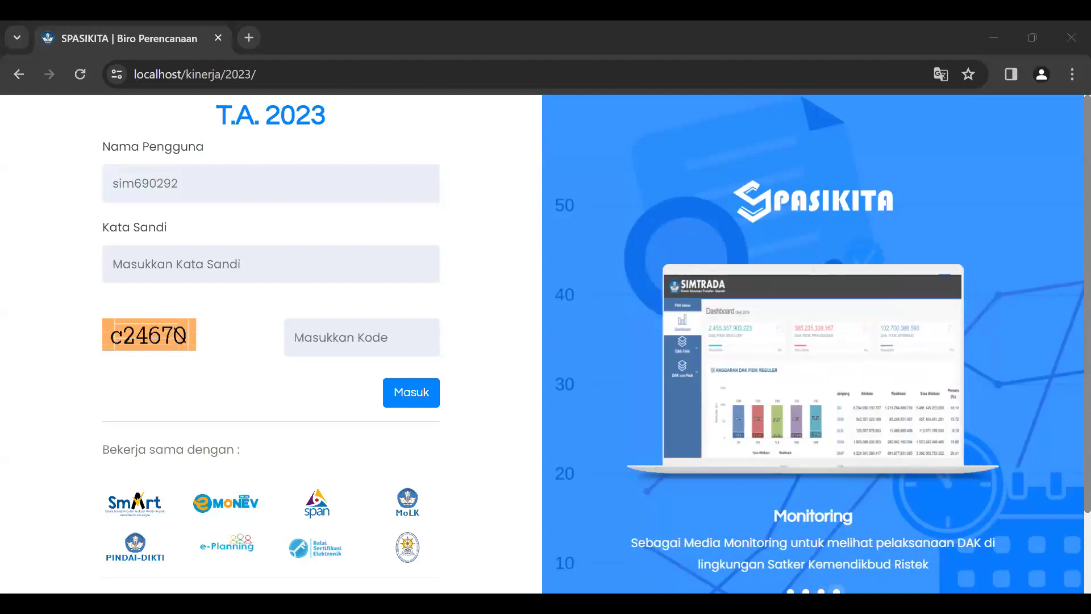
# Step: Paste the account password, enter the new captcha code, and resubmit the login
pyautogui.click(235, 249)
pyautogui.hotkey('ctrl', 'v')
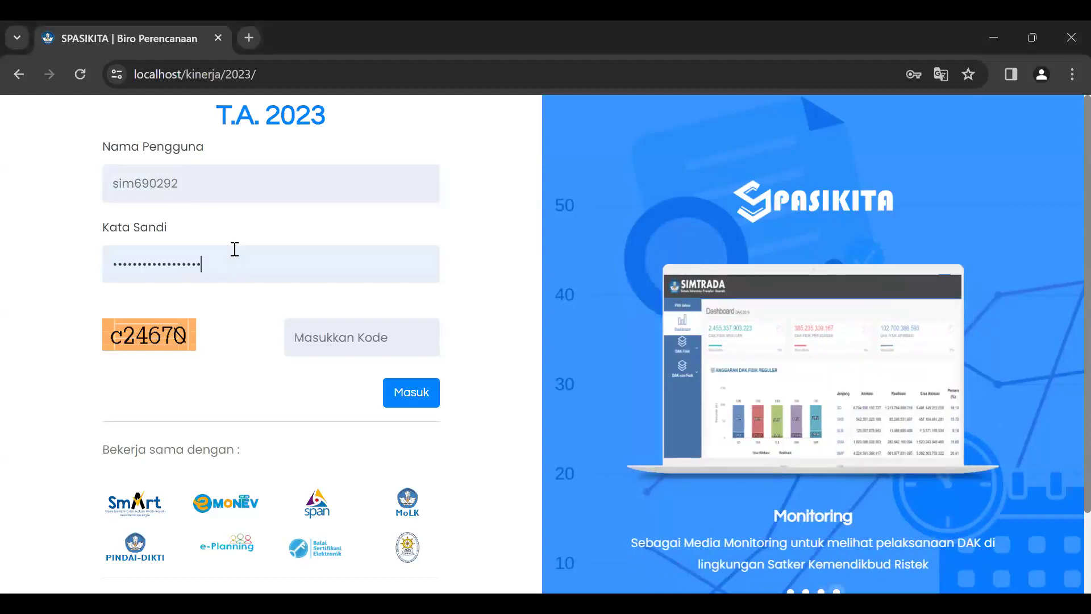
pyautogui.click(321, 338)
pyautogui.write('c')
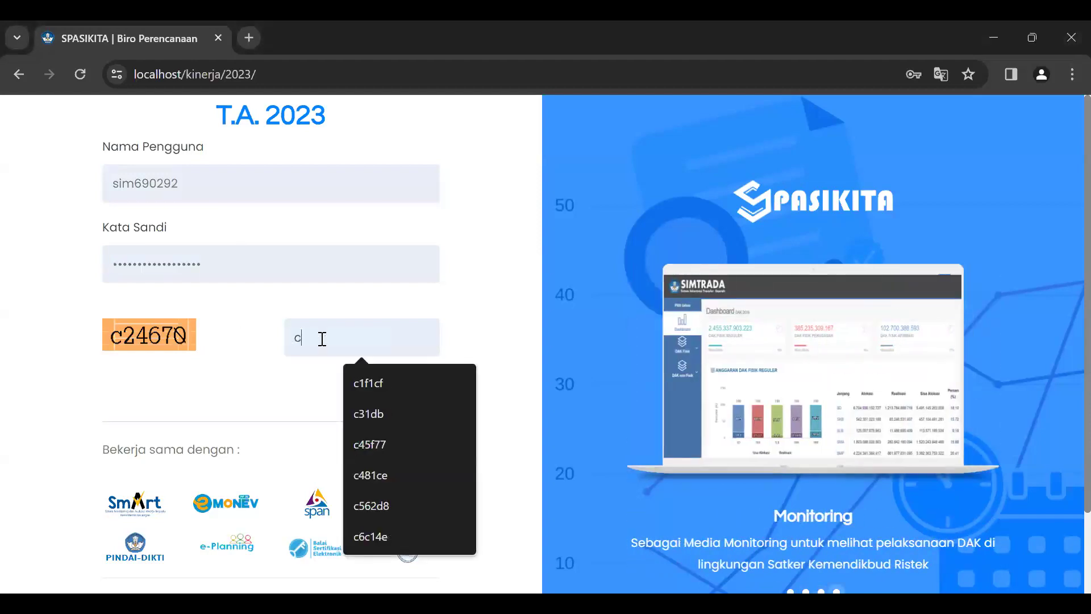
pyautogui.write('2467')
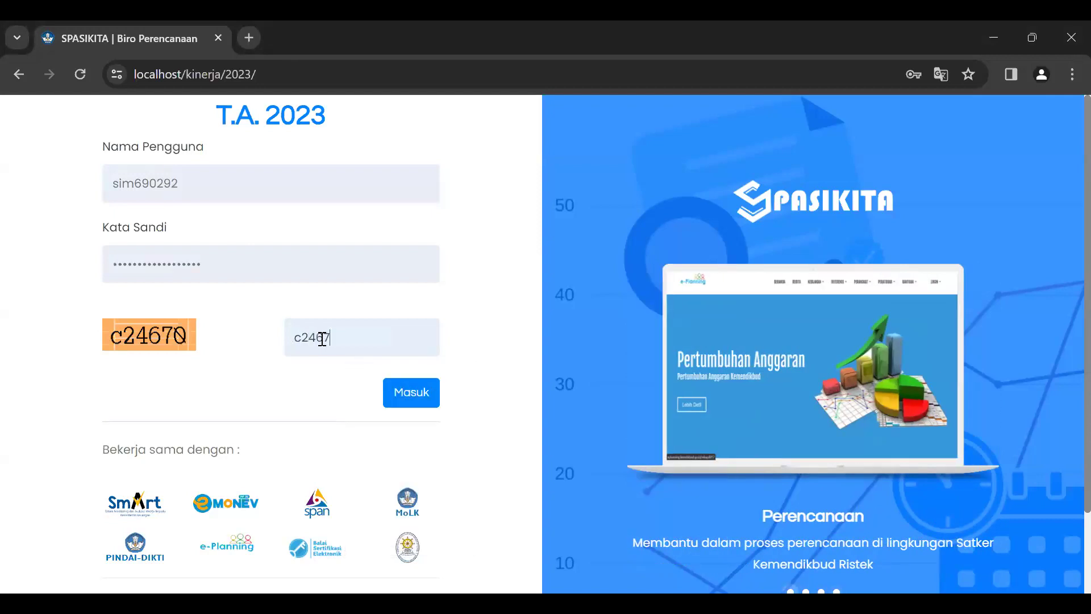
pyautogui.write('0')
pyautogui.click(400, 398)
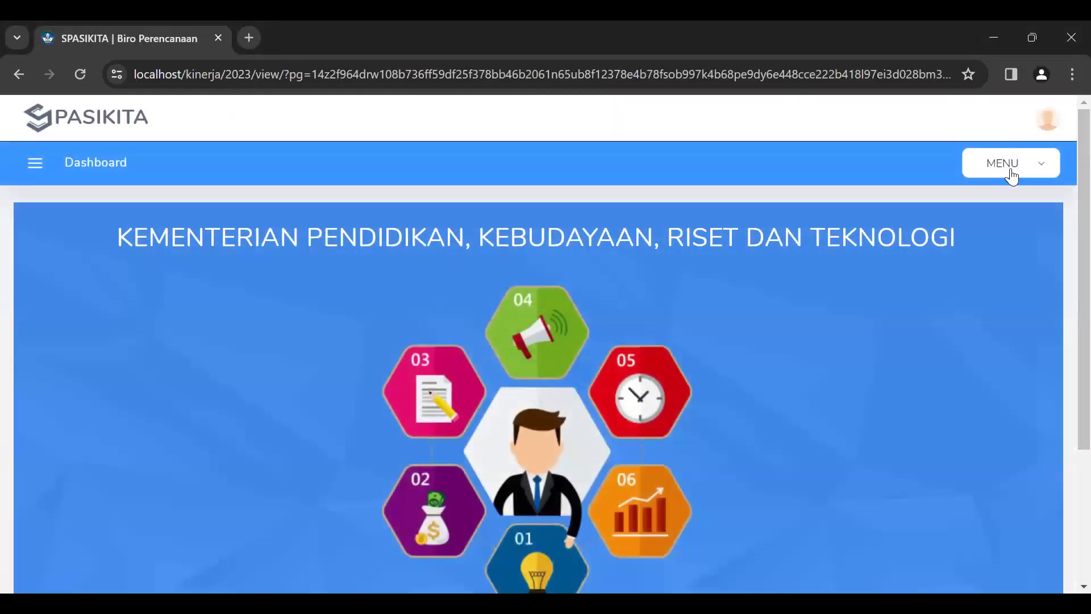
# Step: Open the Kinerja module from MENU and go to the Laporan Kinerja page
pyautogui.click(1011, 169)
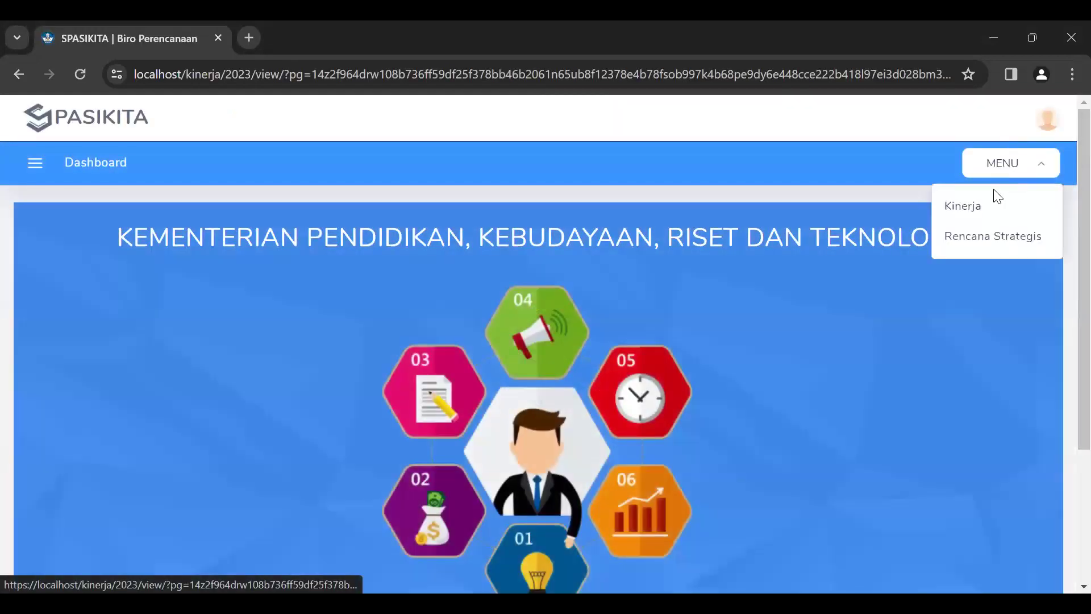
pyautogui.click(967, 208)
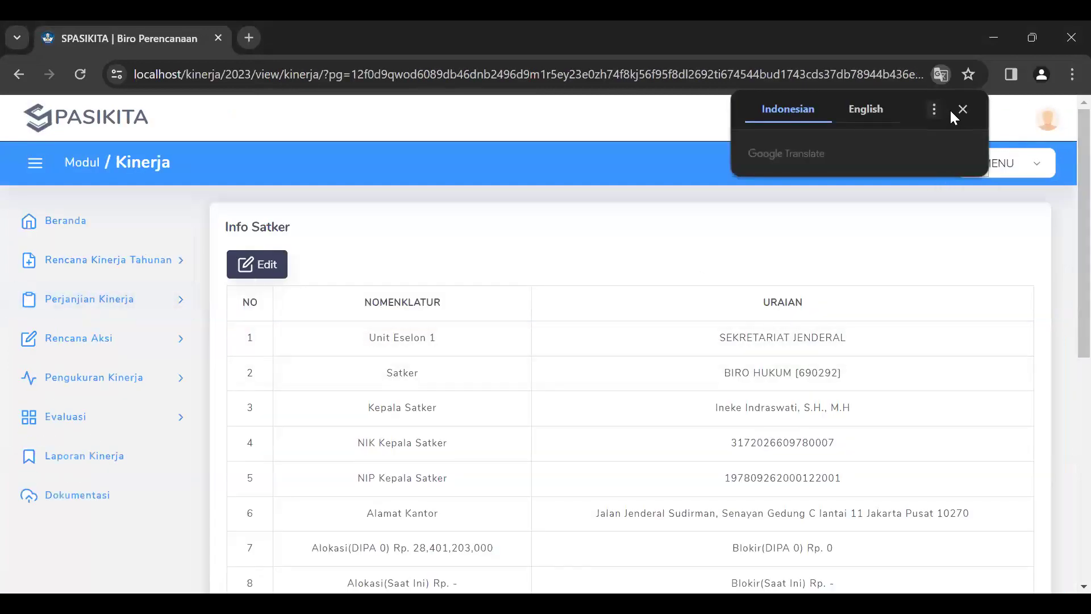
pyautogui.click(113, 461)
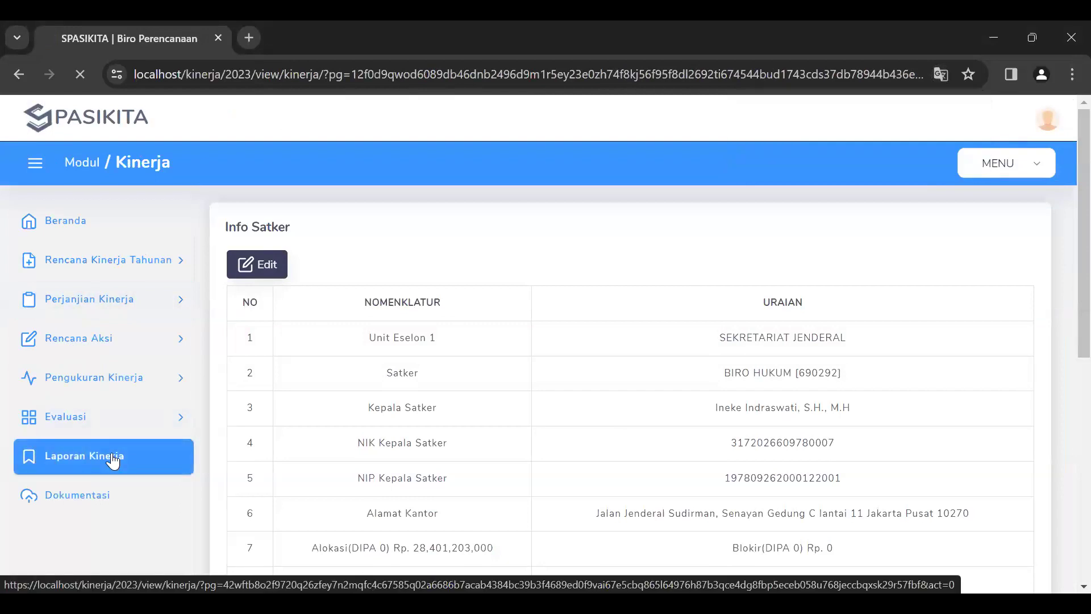
pyautogui.scroll(-5, 1067, 366)
pyautogui.scroll(-3, 1067, 367)
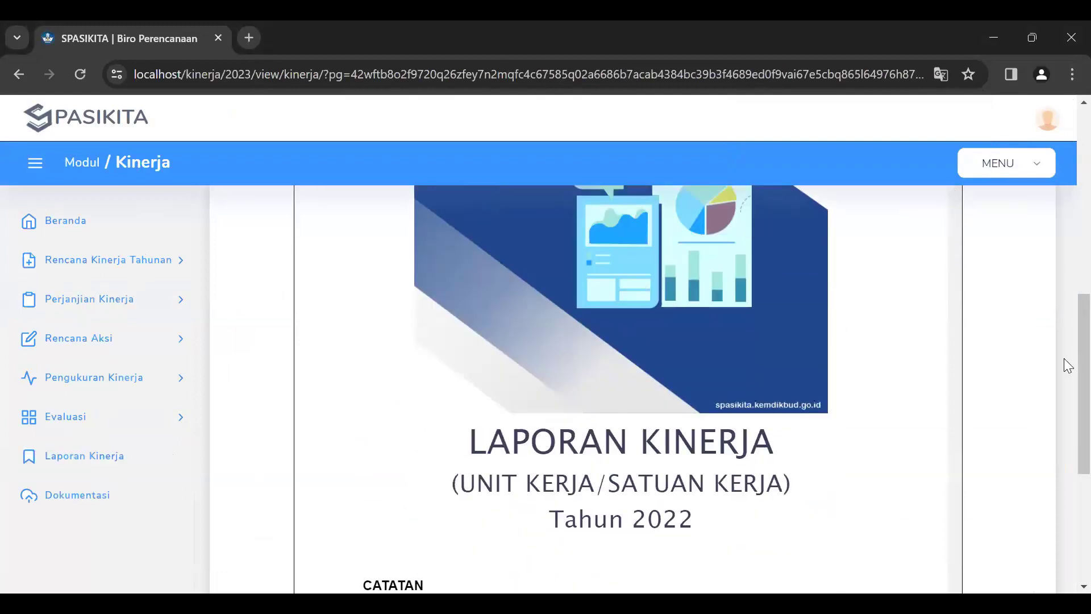
pyautogui.scroll(5, 1021, 422)
pyautogui.scroll(-3, 1022, 422)
pyautogui.scroll(-5, 1021, 422)
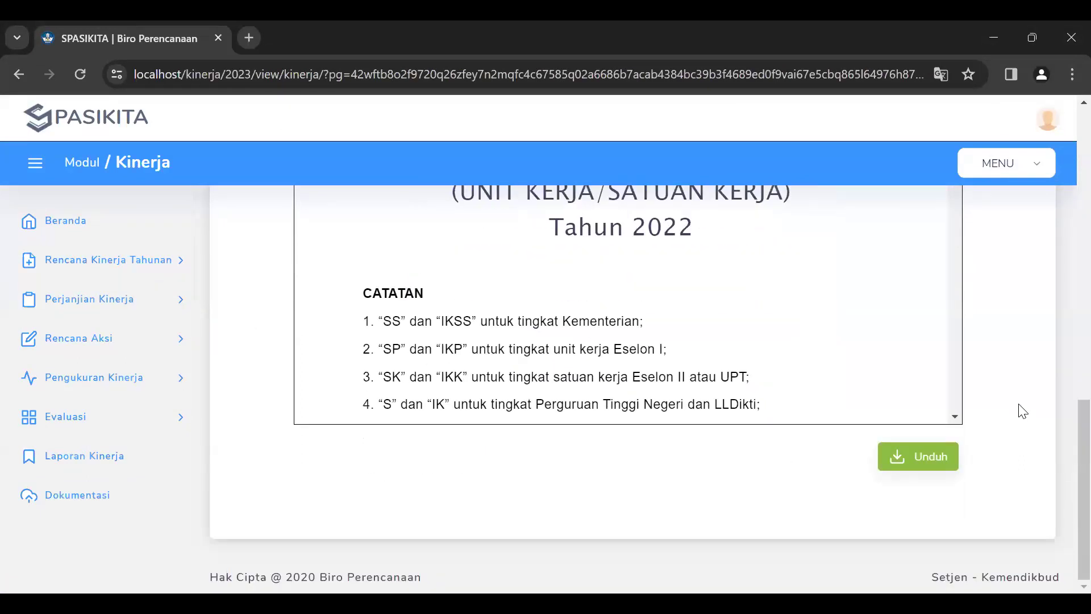
pyautogui.scroll(8, 1021, 409)
pyautogui.scroll(2, 1023, 411)
pyautogui.scroll(-4, 1030, 328)
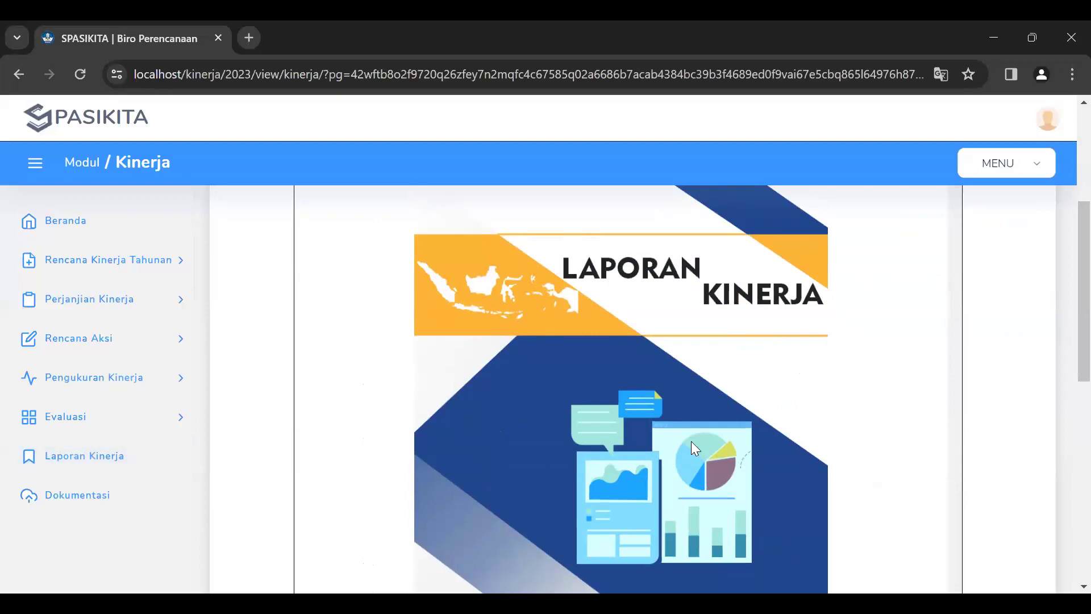
pyautogui.scroll(-3, 921, 427)
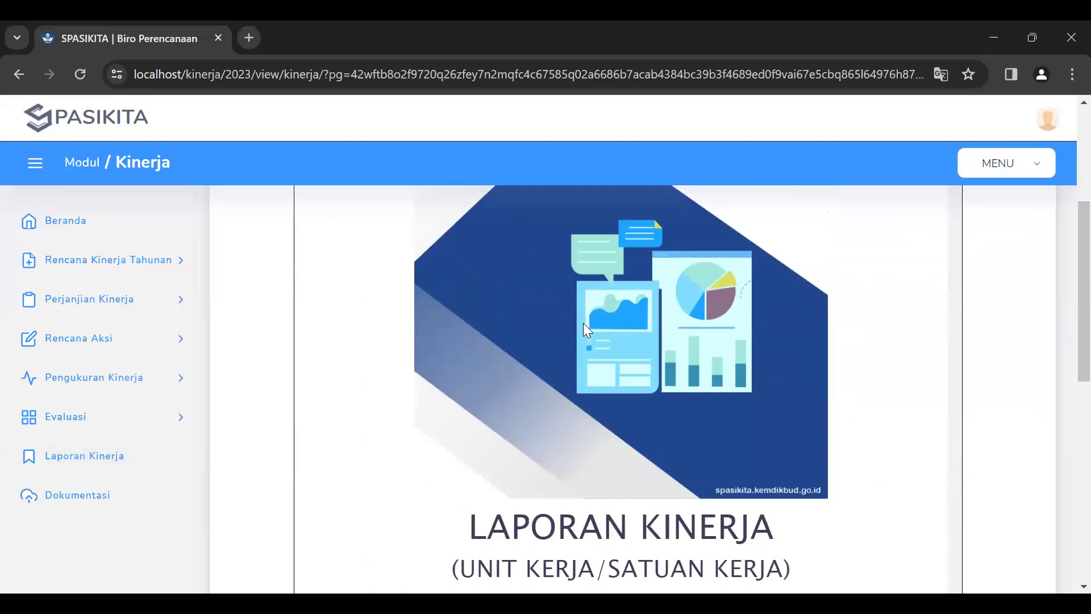
pyautogui.scroll(-3, 910, 475)
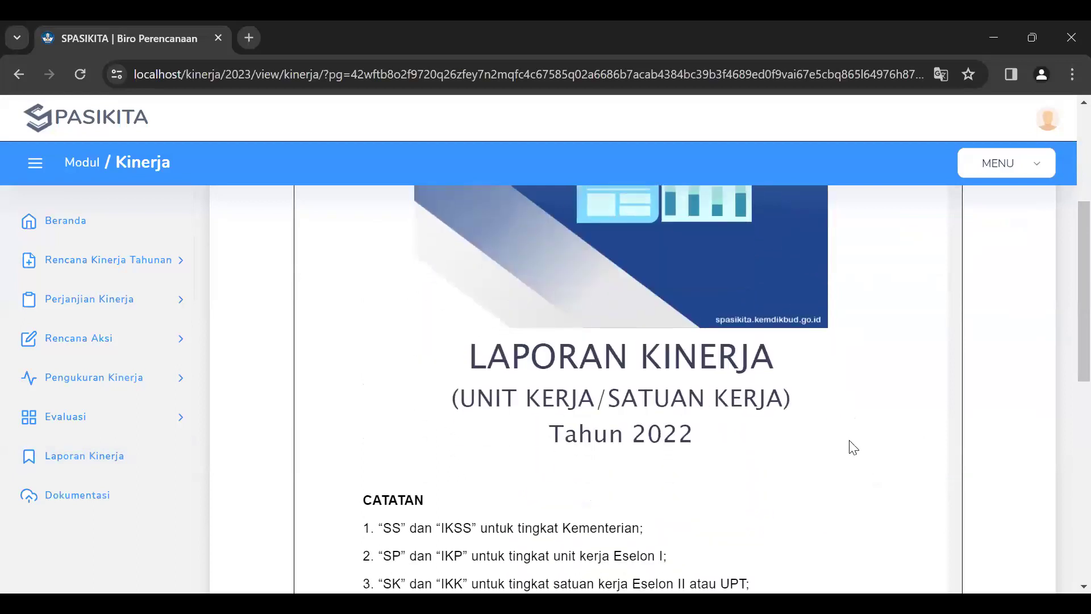
pyautogui.scroll(-3, 841, 437)
pyautogui.scroll(-15, 830, 431)
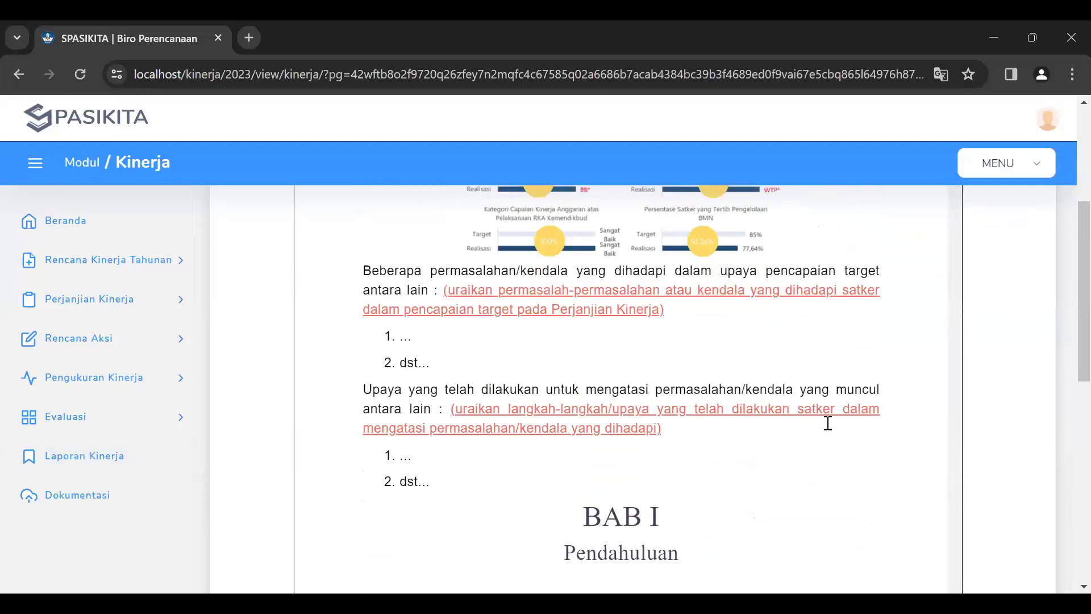
pyautogui.scroll(-6, 830, 426)
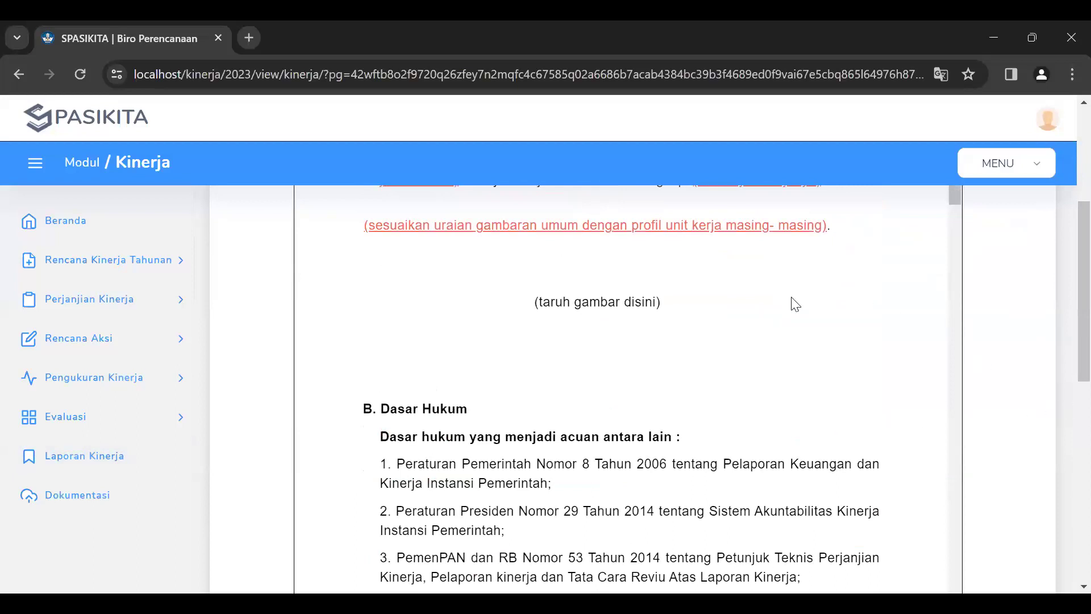
pyautogui.scroll(-1, 764, 507)
pyautogui.scroll(-10, 764, 508)
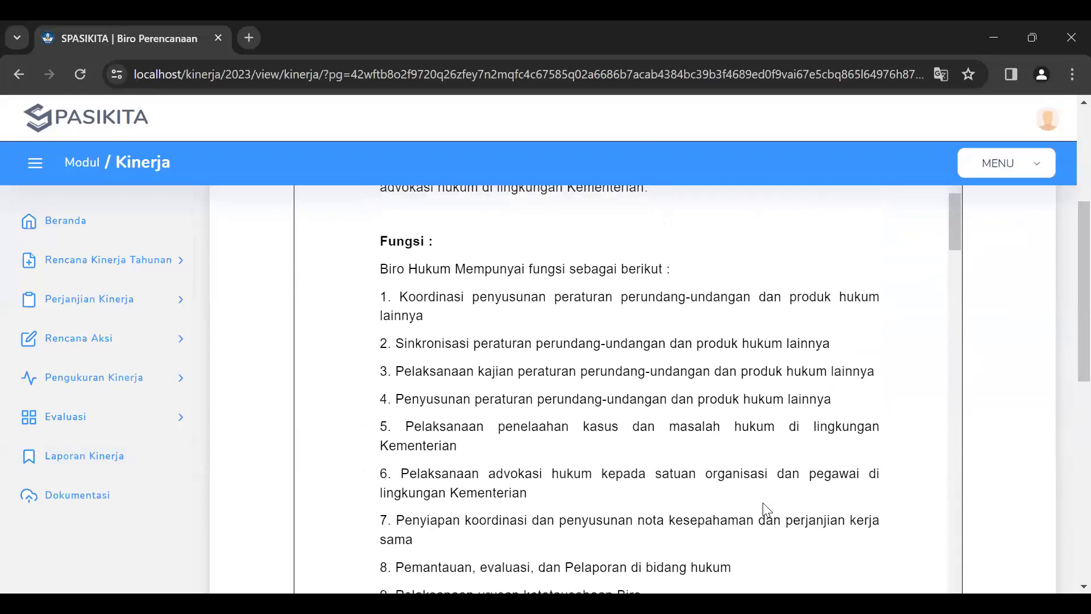
pyautogui.scroll(-4, 884, 434)
pyautogui.scroll(-6, 657, 384)
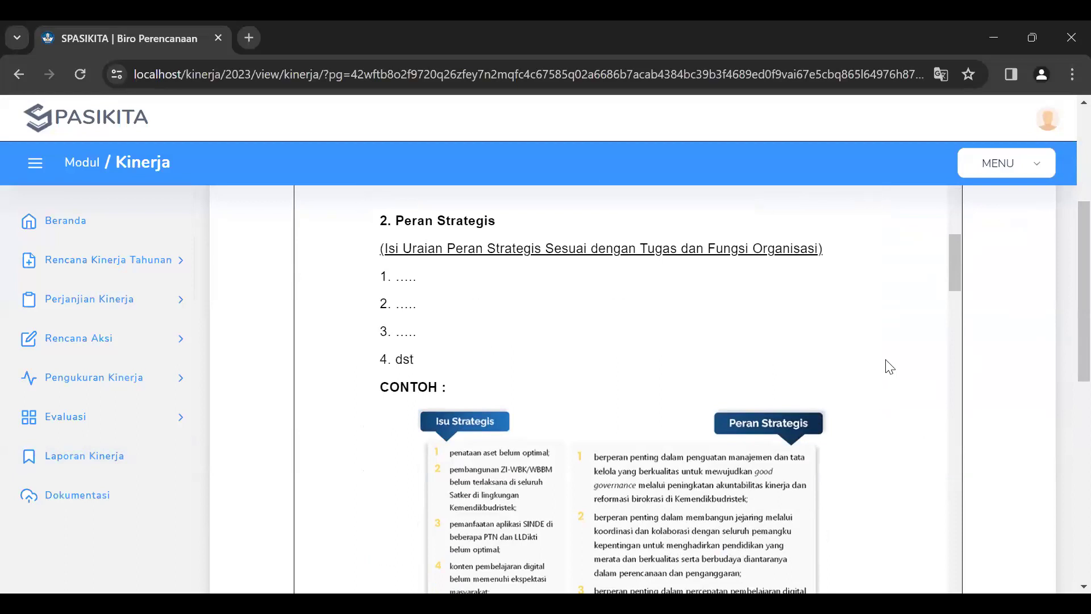
pyautogui.scroll(-2, 835, 314)
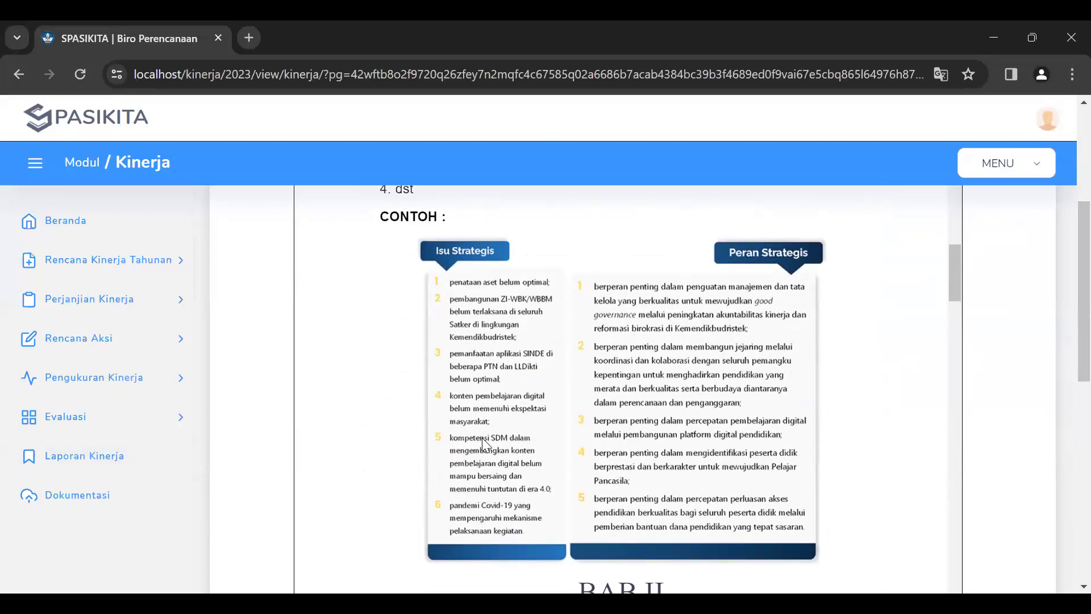
pyautogui.scroll(4, 486, 443)
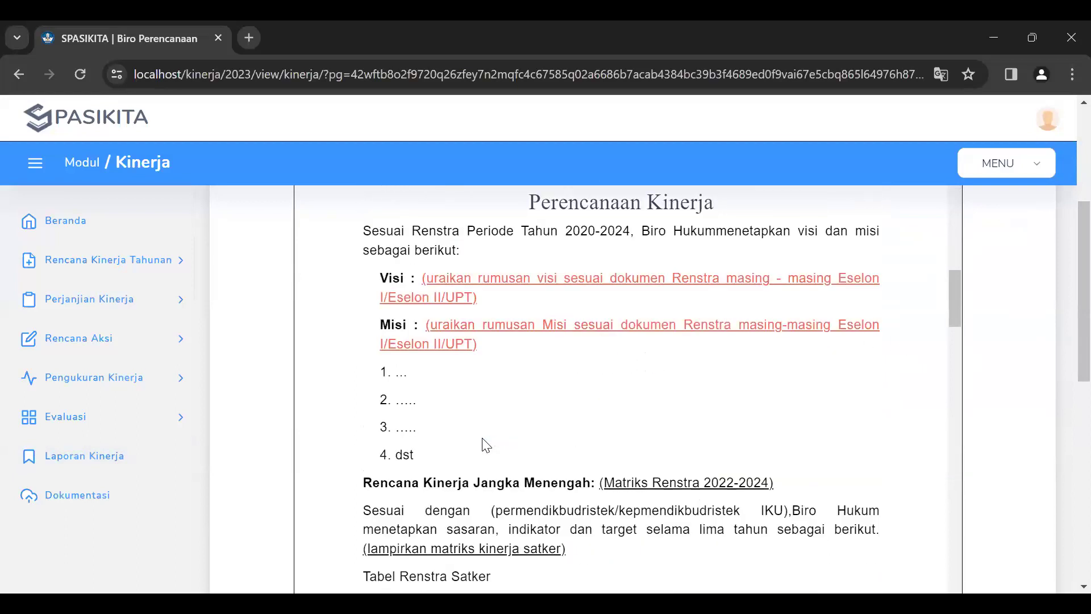
pyautogui.scroll(-7, 721, 428)
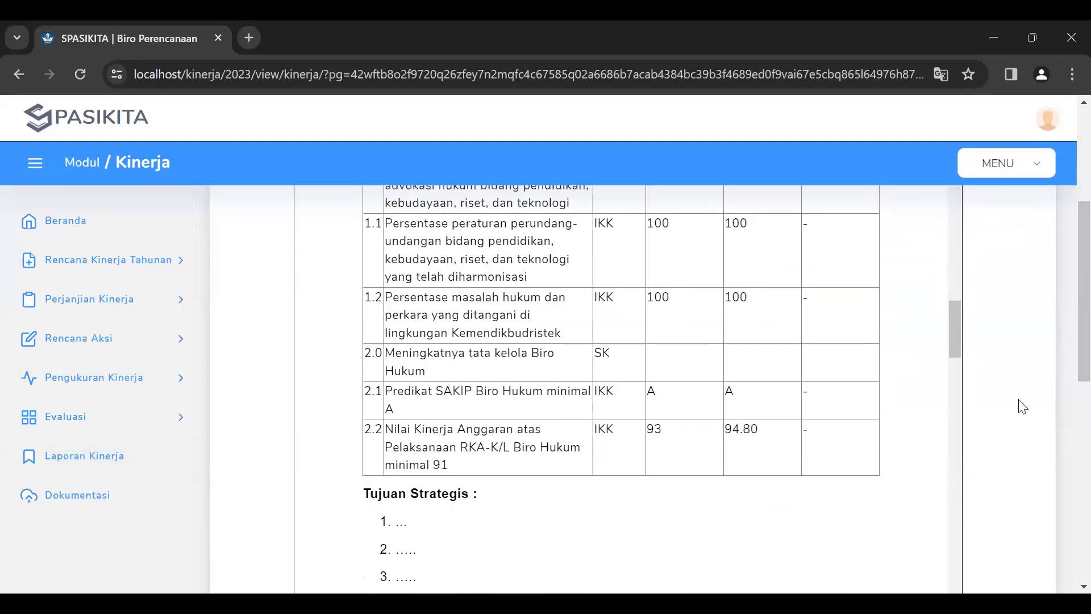
pyautogui.scroll(-10, 1026, 375)
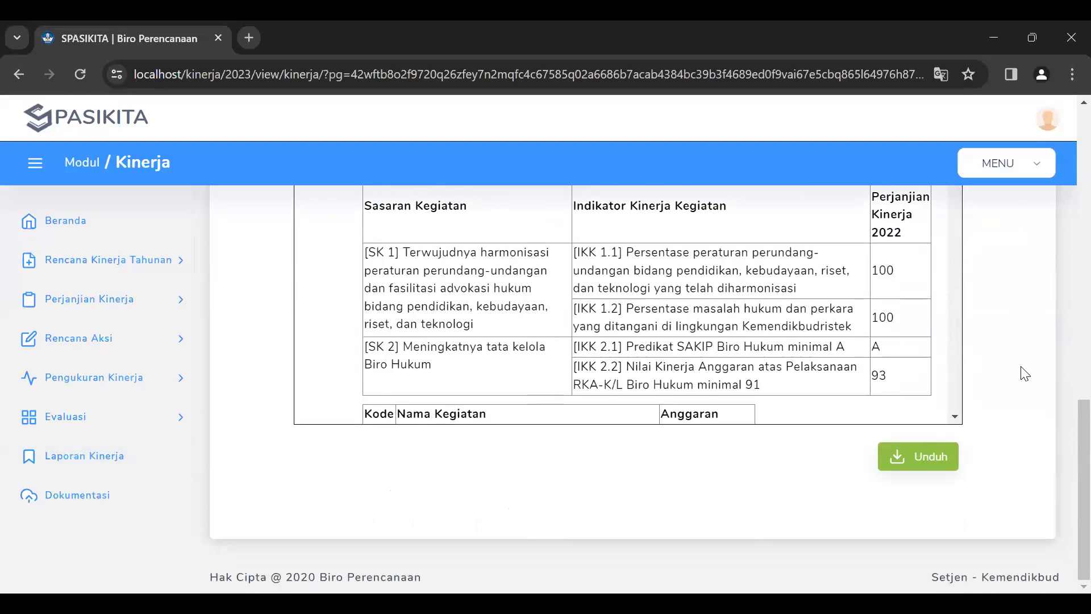
pyautogui.scroll(-4, 673, 364)
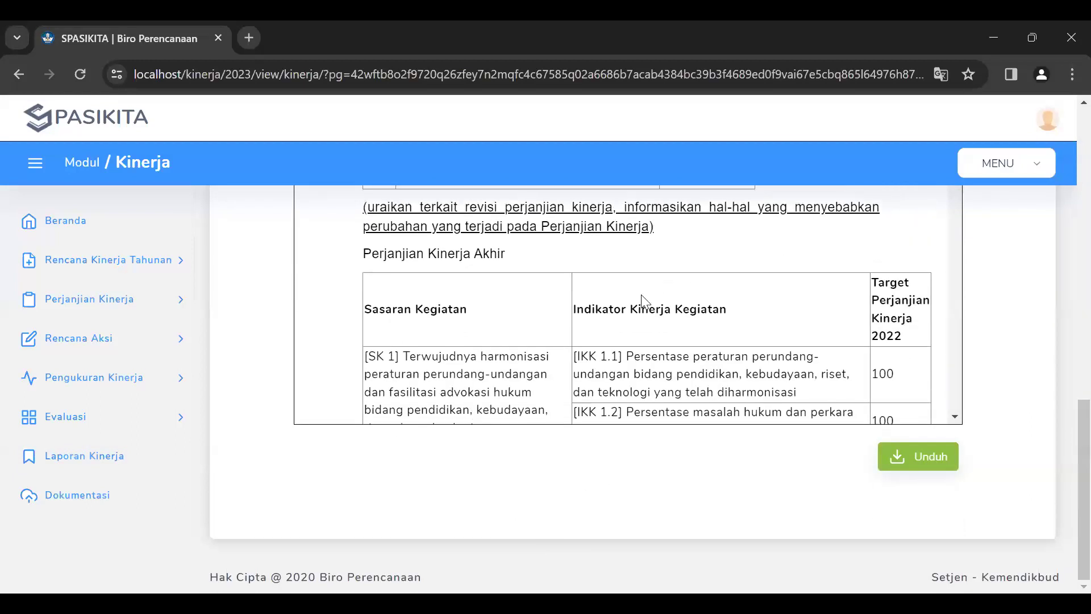
pyautogui.scroll(-10, 642, 300)
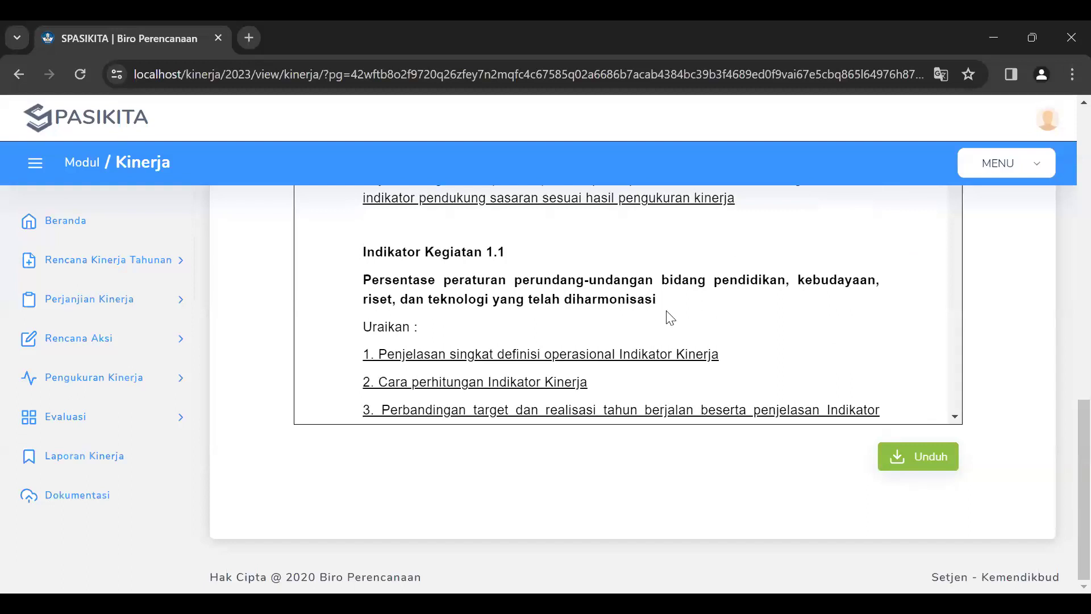
pyautogui.scroll(-6, 667, 317)
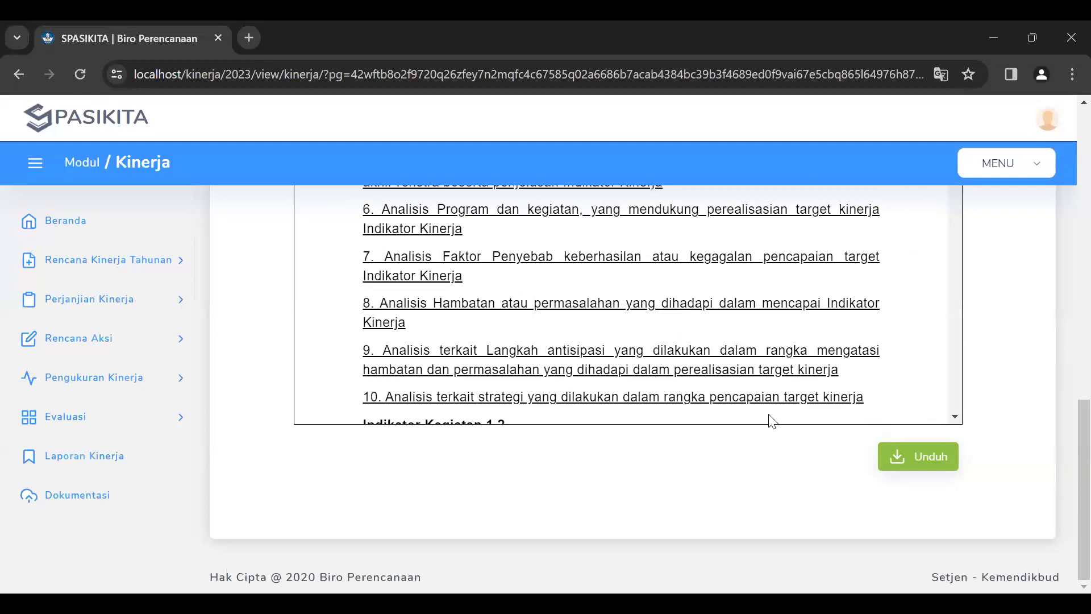
pyautogui.scroll(2, 770, 428)
pyautogui.scroll(-2, 770, 442)
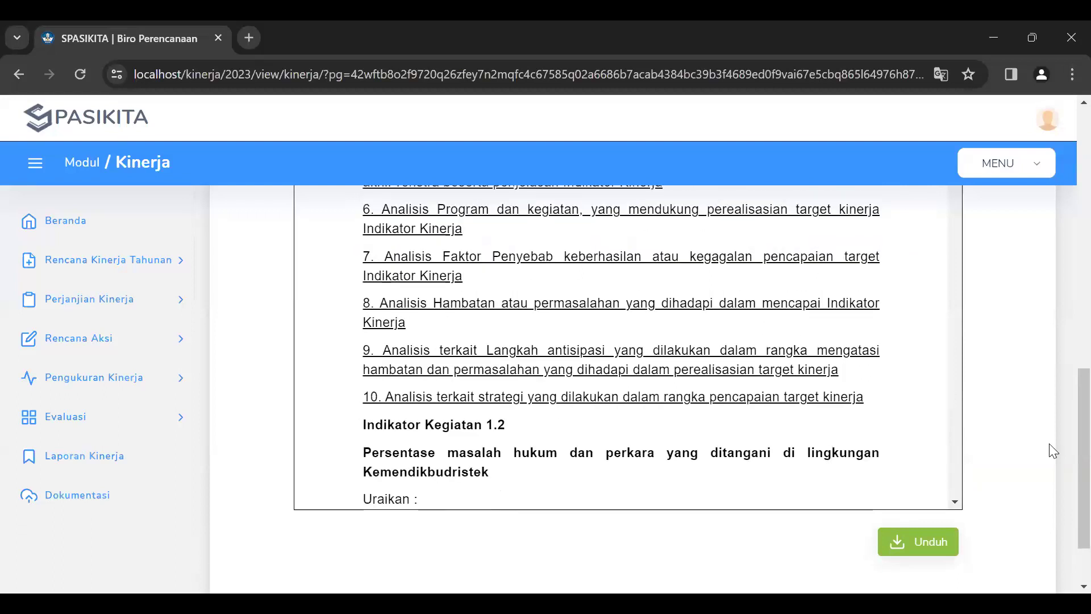
pyautogui.scroll(-2, 1040, 449)
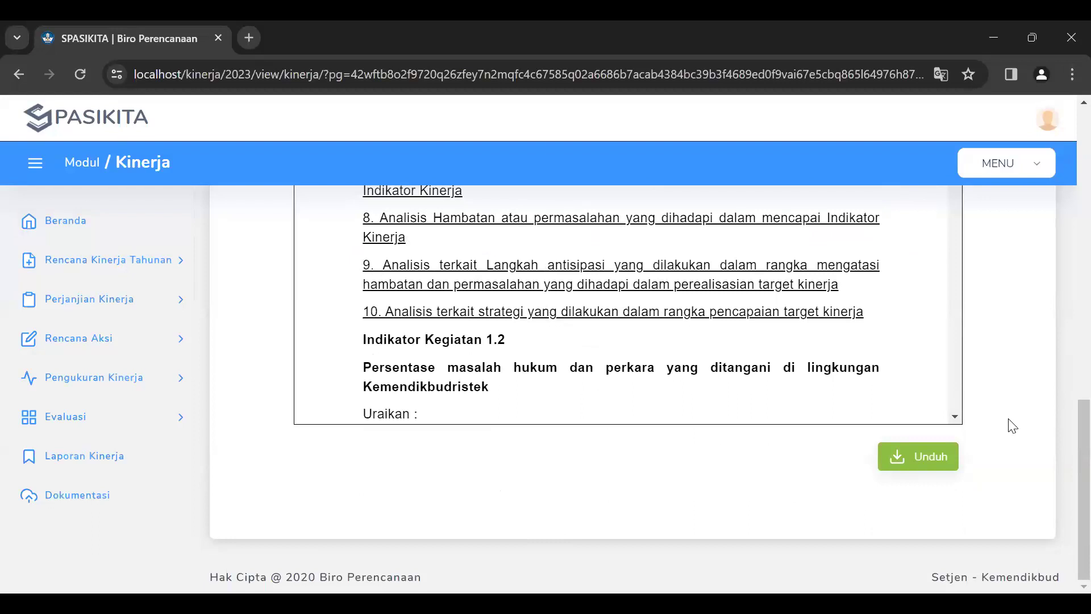
pyautogui.scroll(1, 1023, 421)
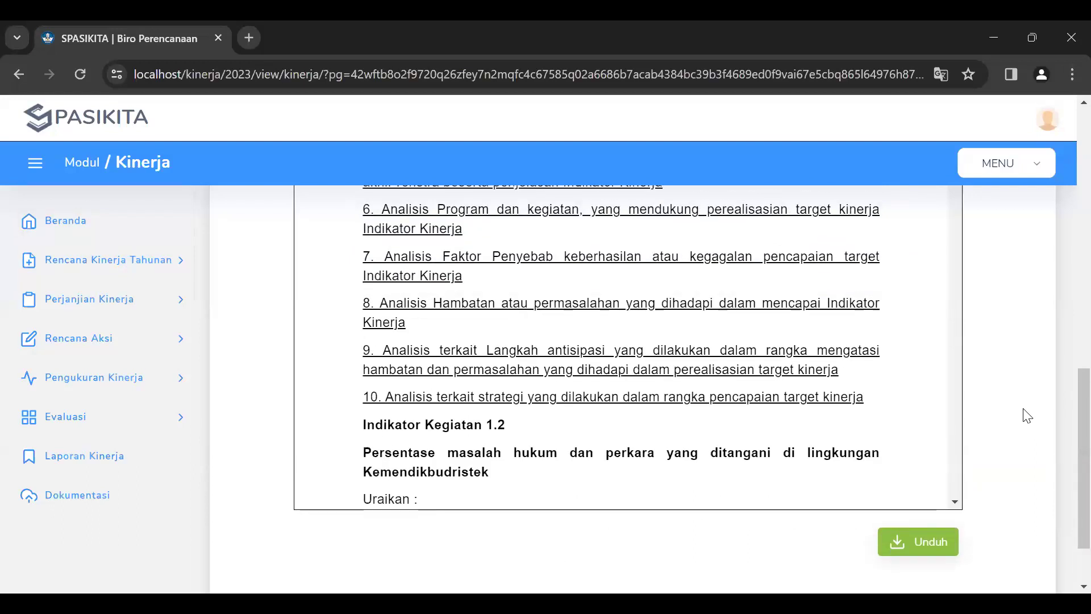
pyautogui.scroll(1, 1028, 416)
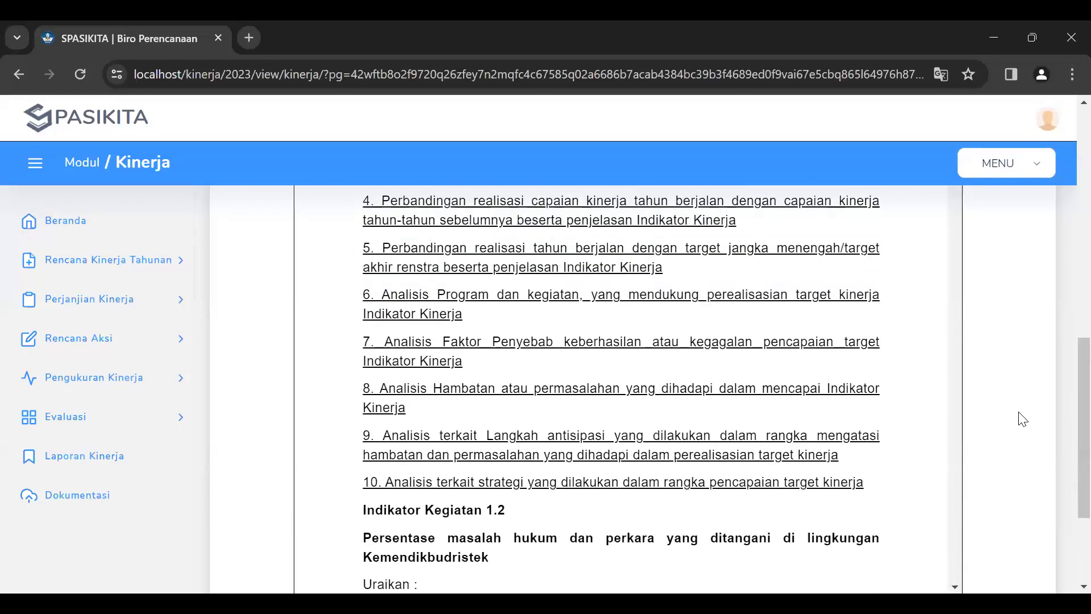
pyautogui.scroll(-2, 1023, 419)
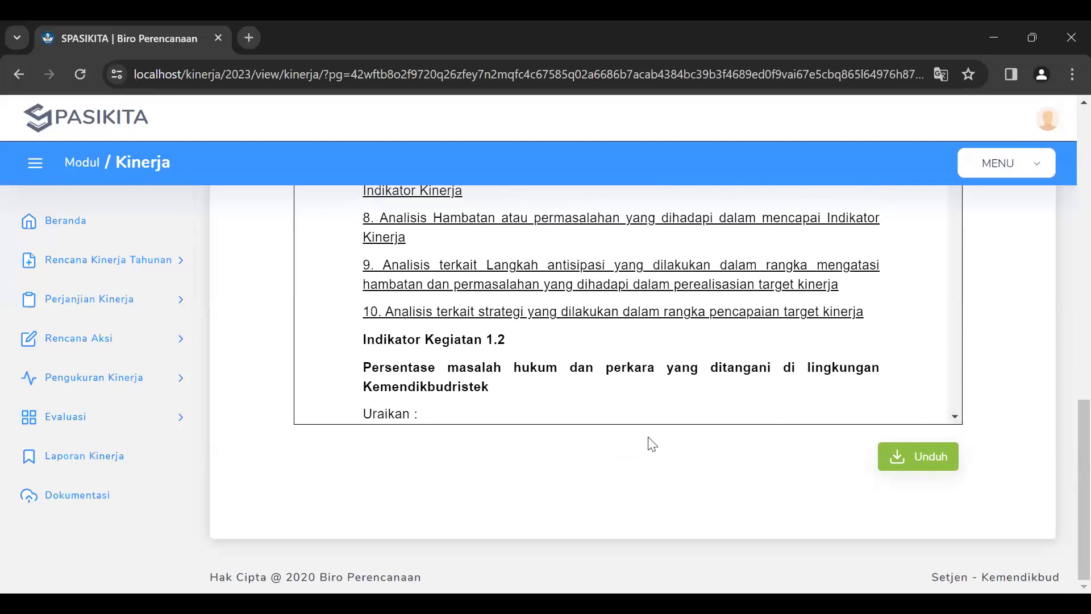
pyautogui.scroll(3, 818, 421)
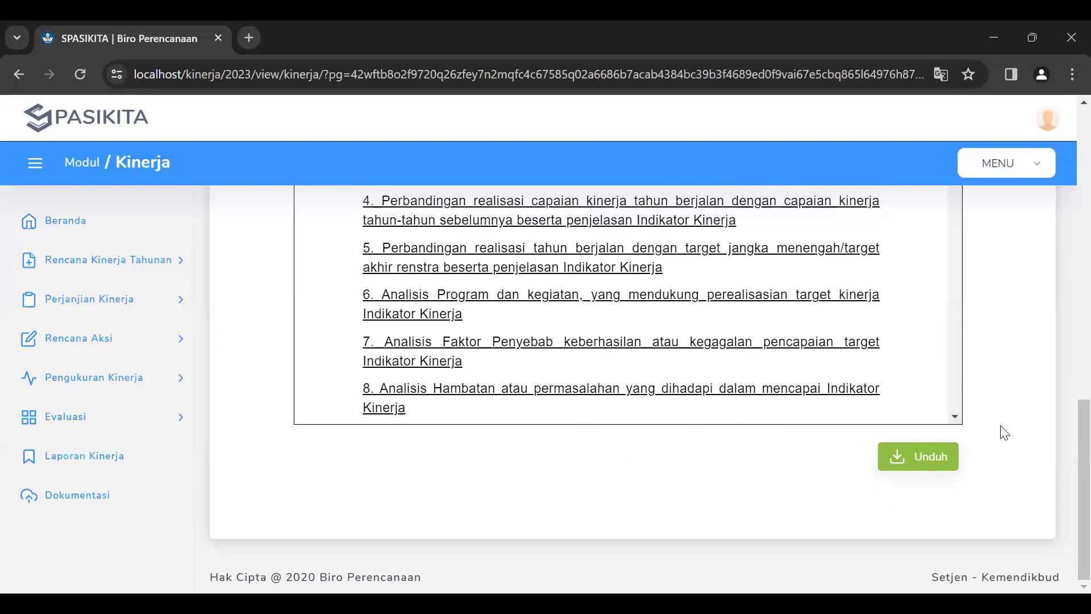
# Step: Download the Lakin template as 690292_Template_Lakin (1).docx and dismiss the Template Lakin confirmation
pyautogui.click(925, 460)
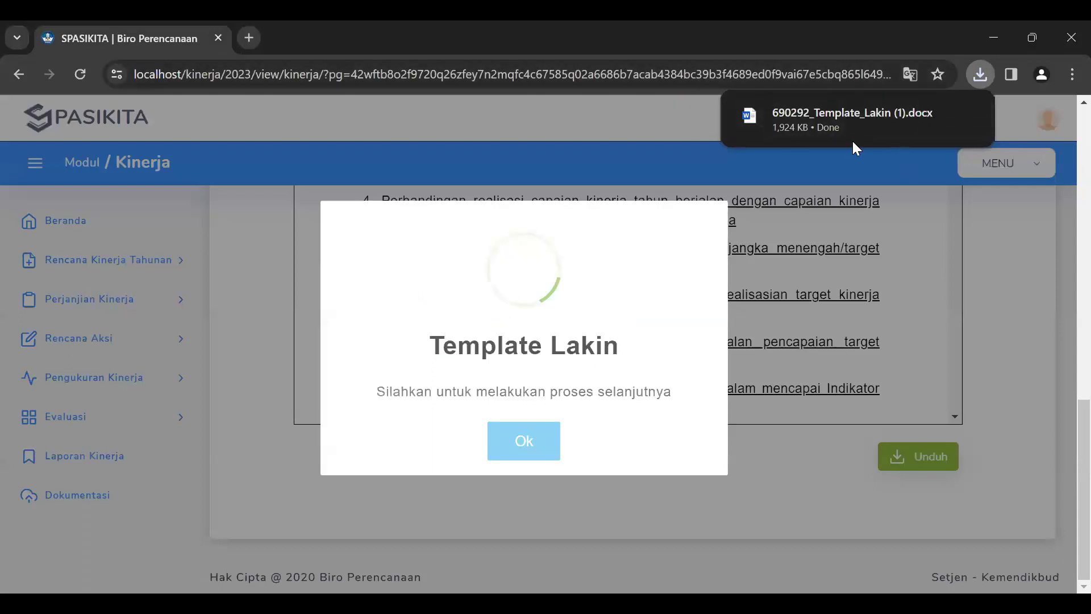
pyautogui.moveTo(854, 140)
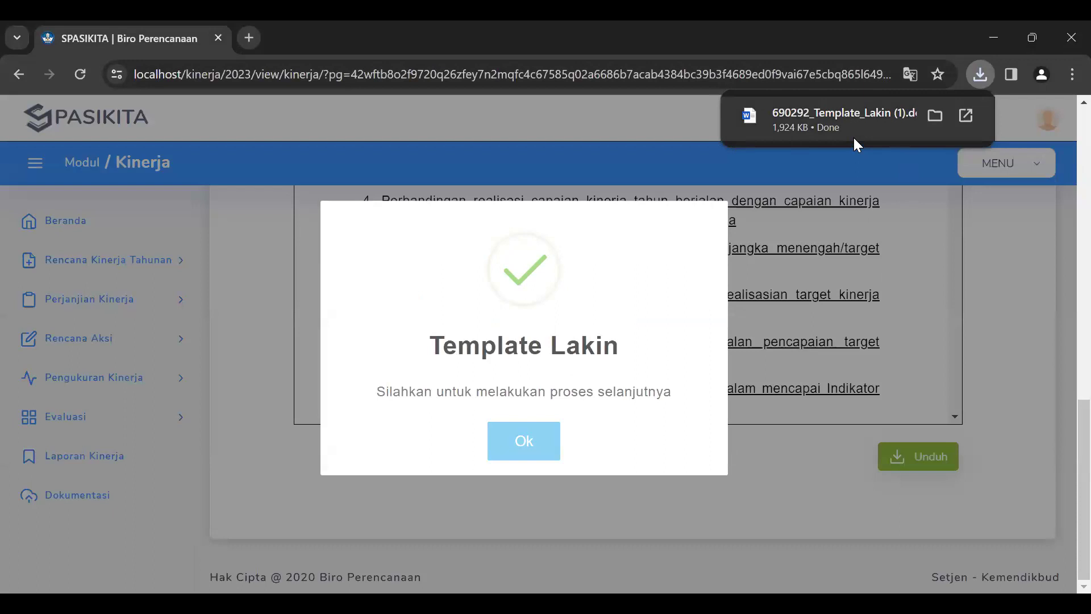
pyautogui.click(507, 432)
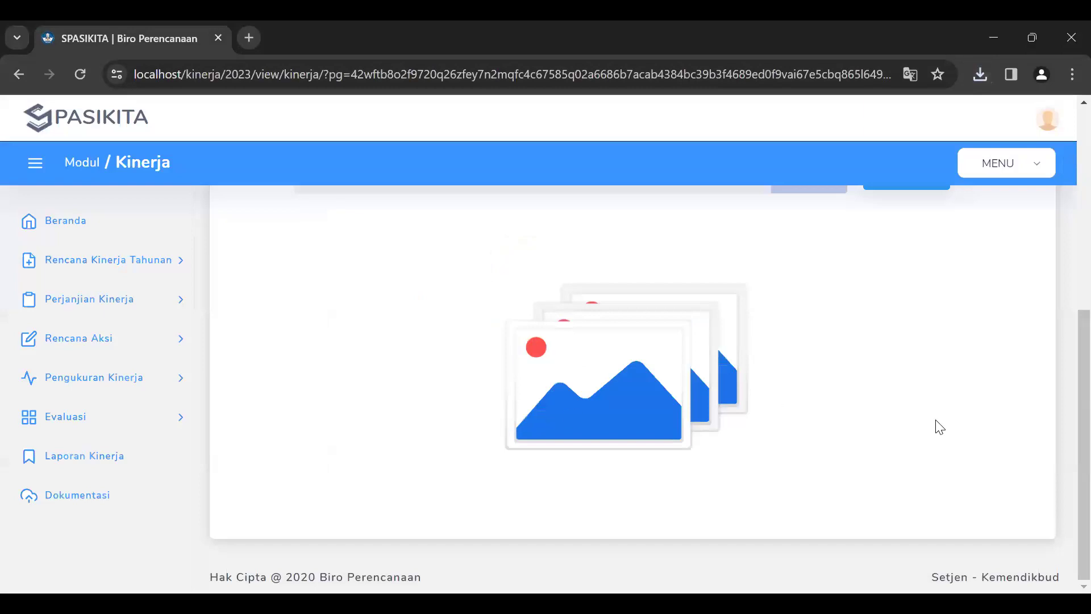
pyautogui.scroll(3, 943, 438)
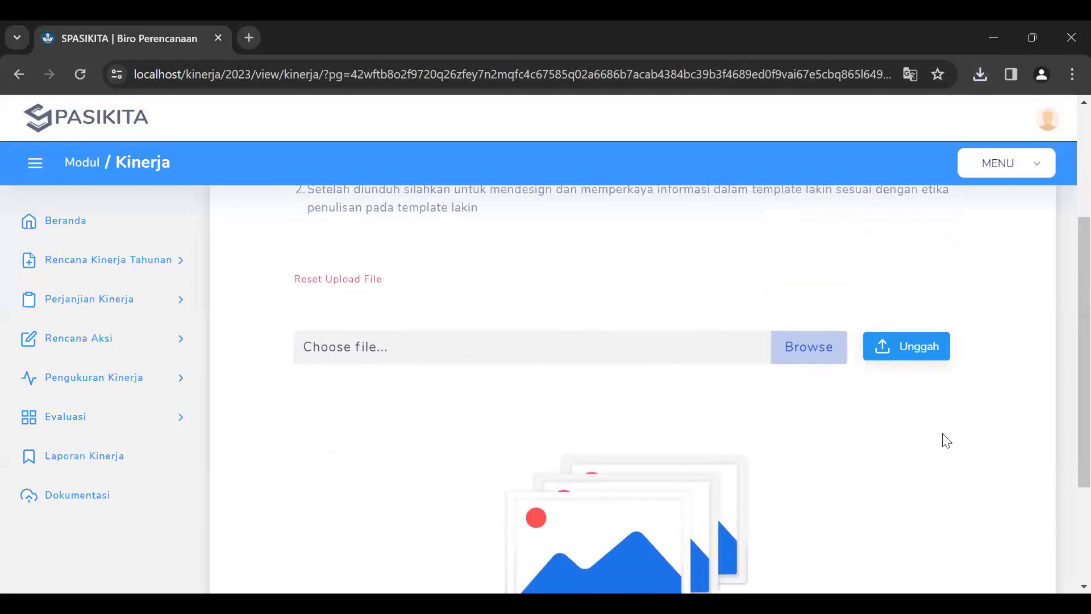
pyautogui.scroll(3, 947, 441)
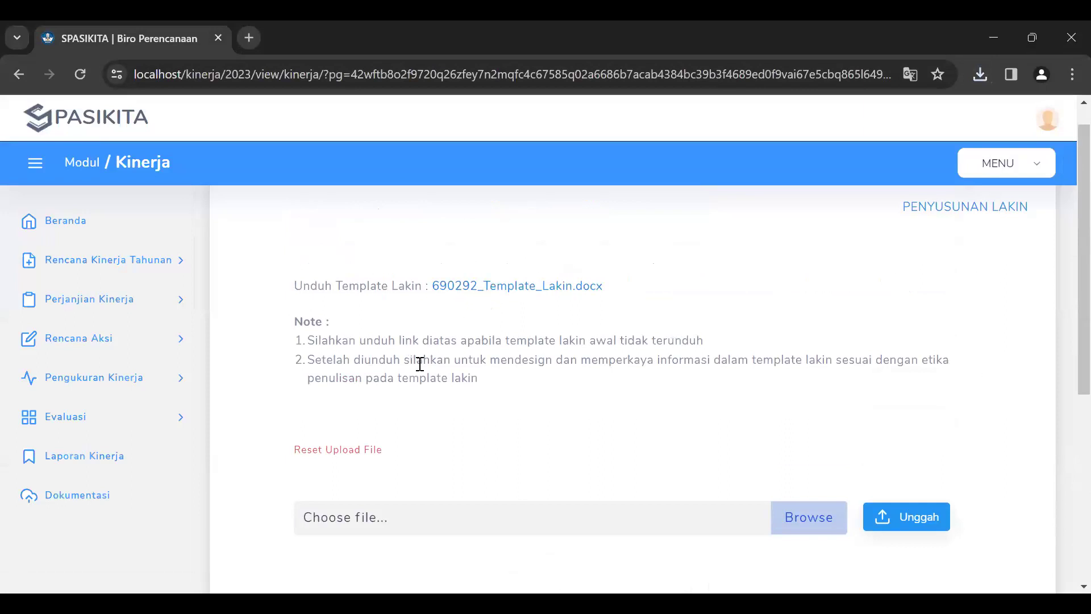
pyautogui.scroll(-1, 734, 301)
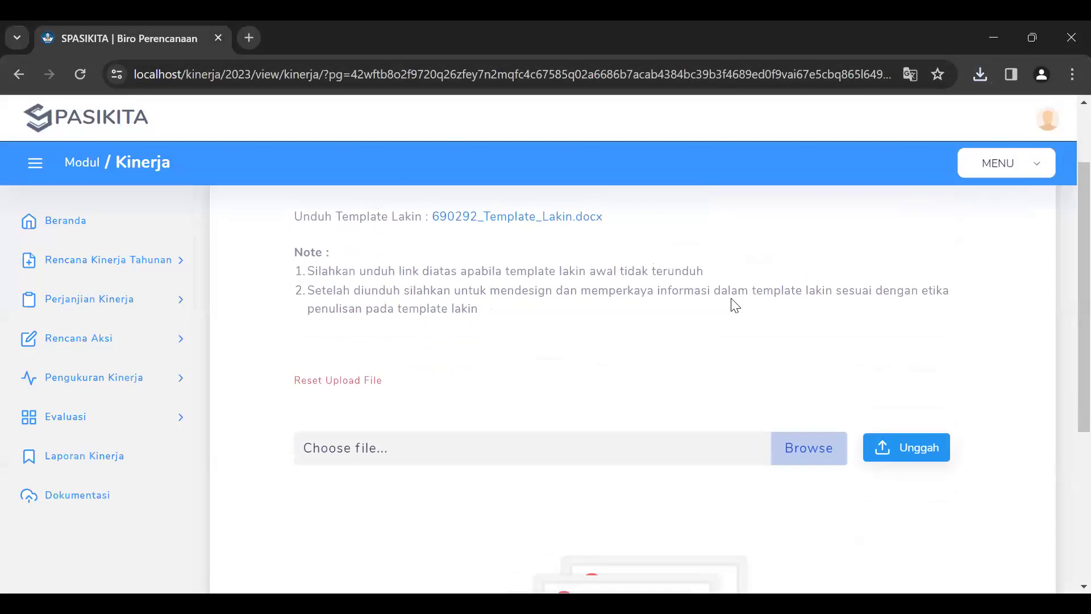
pyautogui.scroll(1, 735, 305)
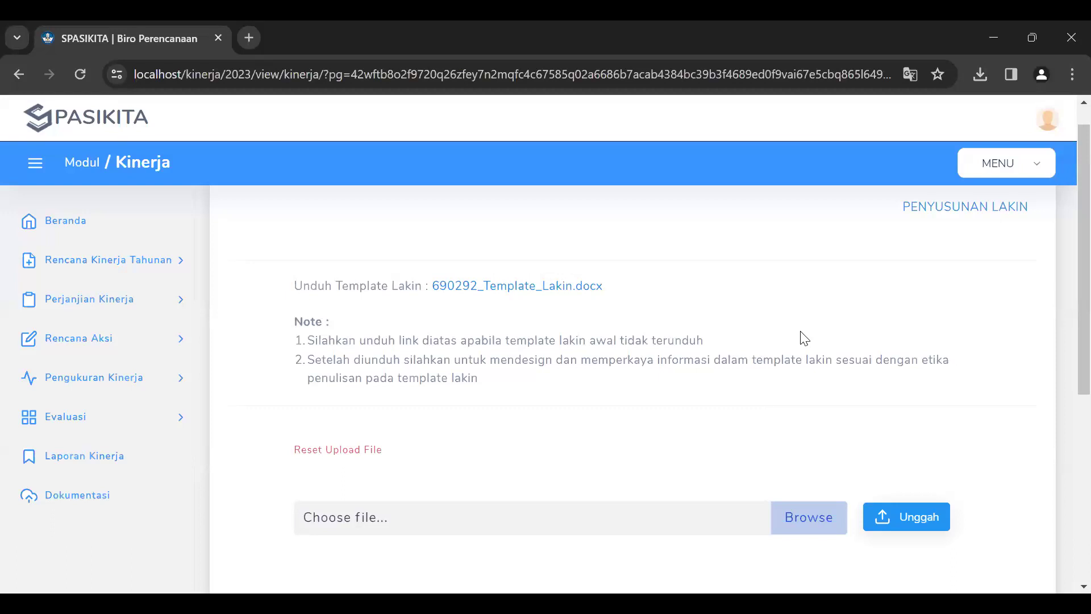
pyautogui.scroll(-2, 804, 338)
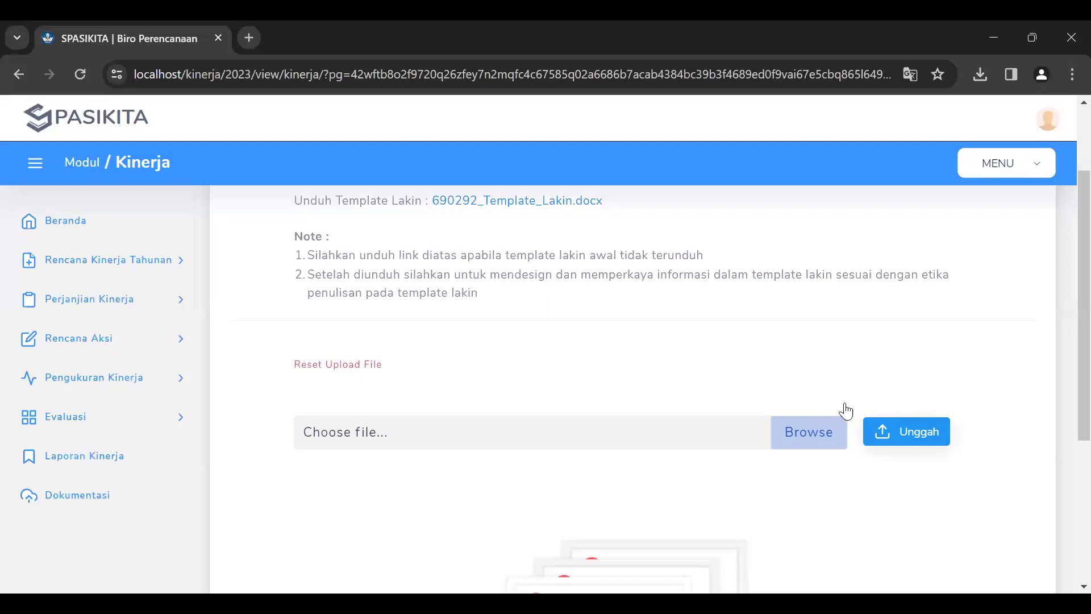
# Step: Choose 690271_Template_Lakin.pdf from the Downloads folder as the Lakin upload file
pyautogui.click(812, 417)
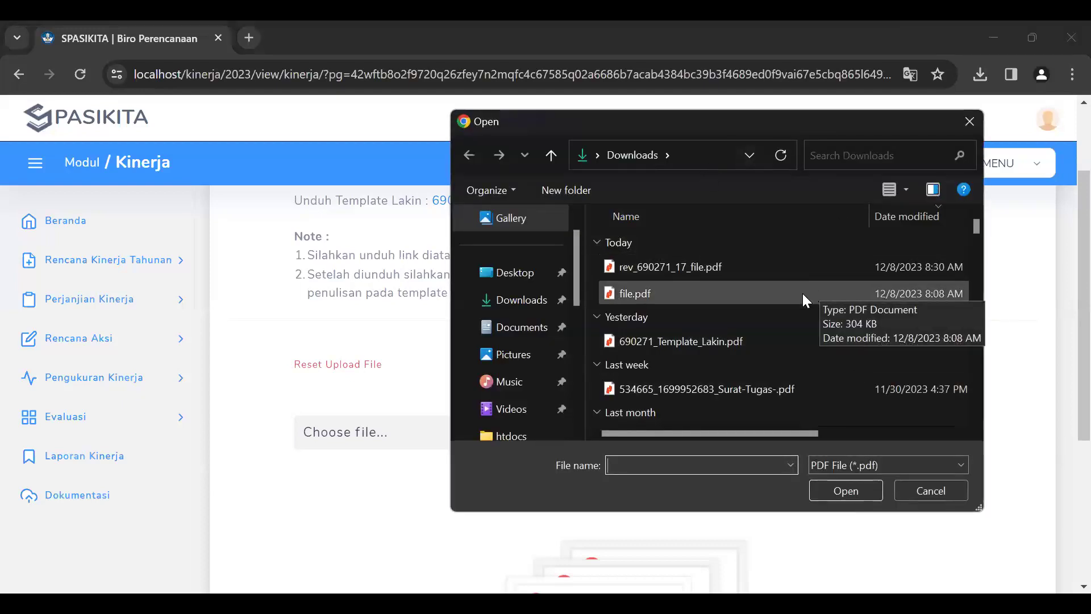
pyautogui.click(734, 341)
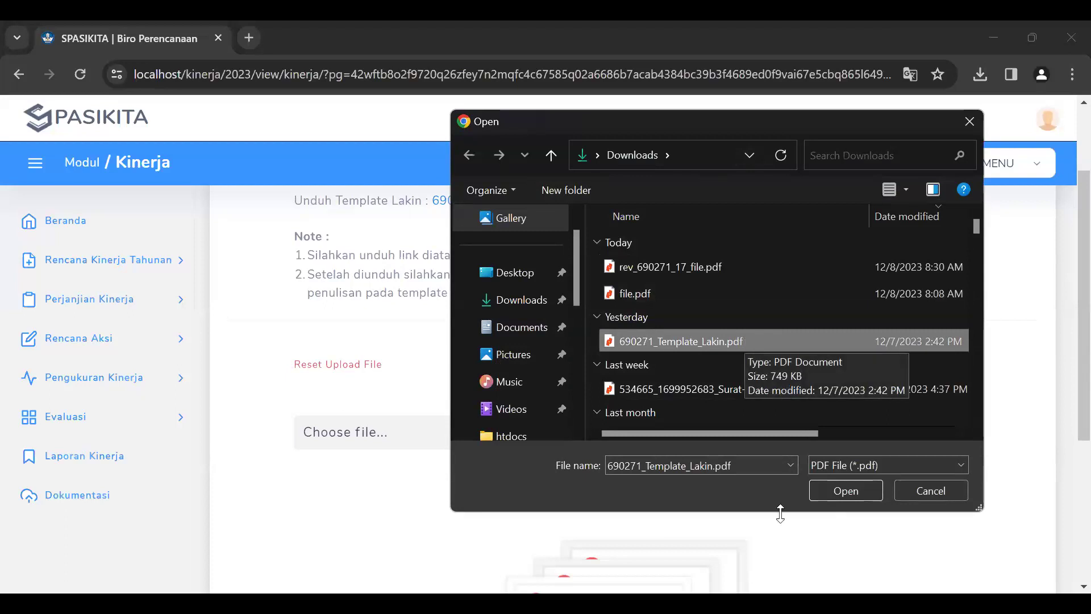
pyautogui.click(853, 493)
pyautogui.scroll(-4, 893, 475)
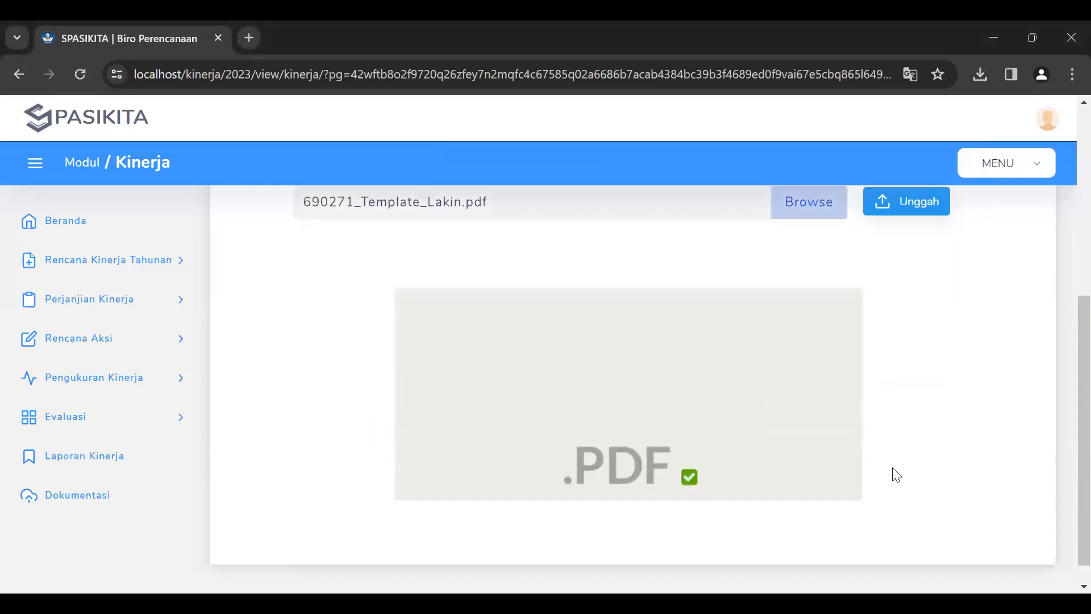
pyautogui.scroll(5, 978, 463)
pyautogui.scroll(-5, 980, 464)
pyautogui.scroll(5, 983, 465)
pyautogui.scroll(-5, 984, 465)
pyautogui.scroll(2, 983, 465)
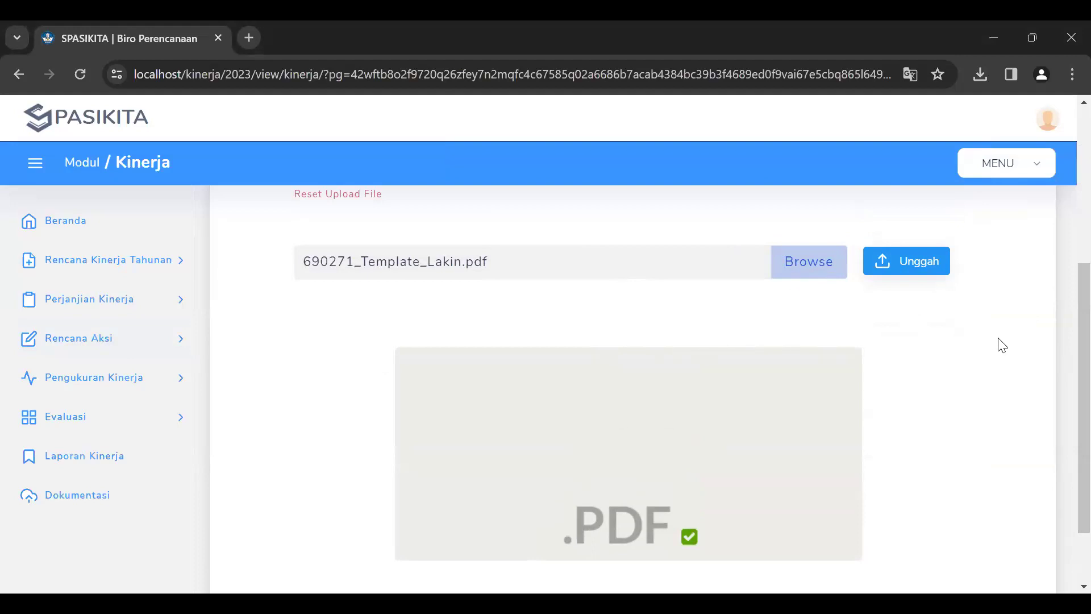
pyautogui.scroll(3, 967, 382)
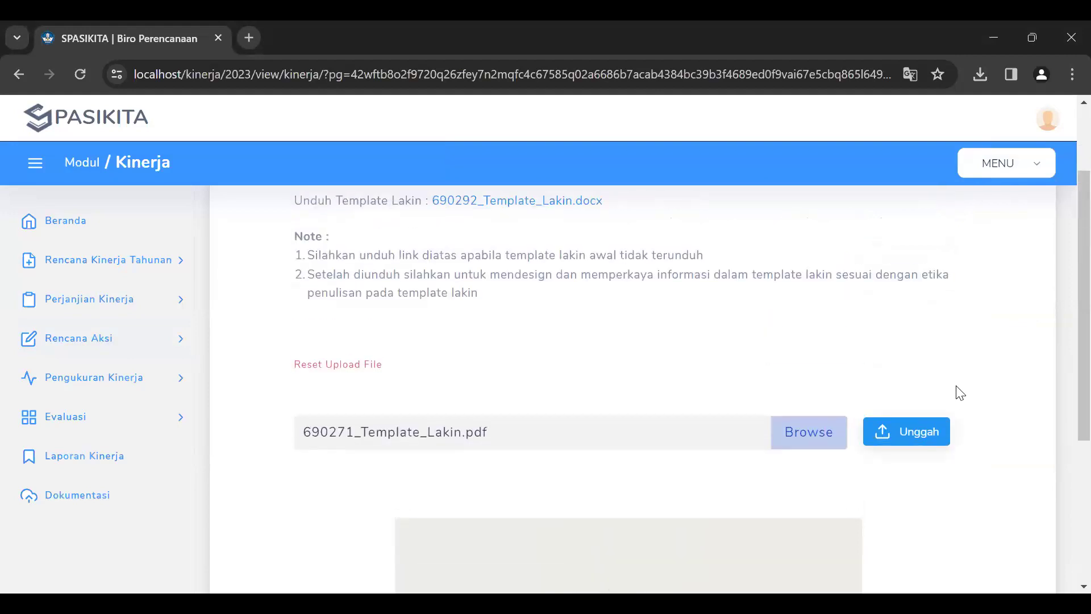
pyautogui.scroll(-1, 959, 405)
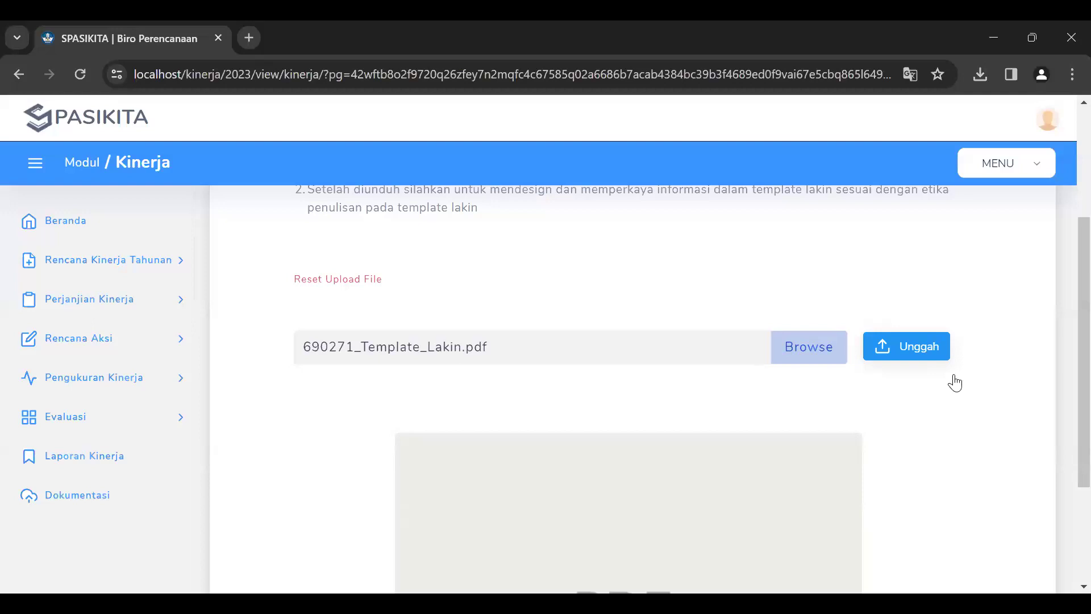
# Step: Upload the selected Lakin PDF and scroll through the resulting review checklist
pyautogui.click(899, 353)
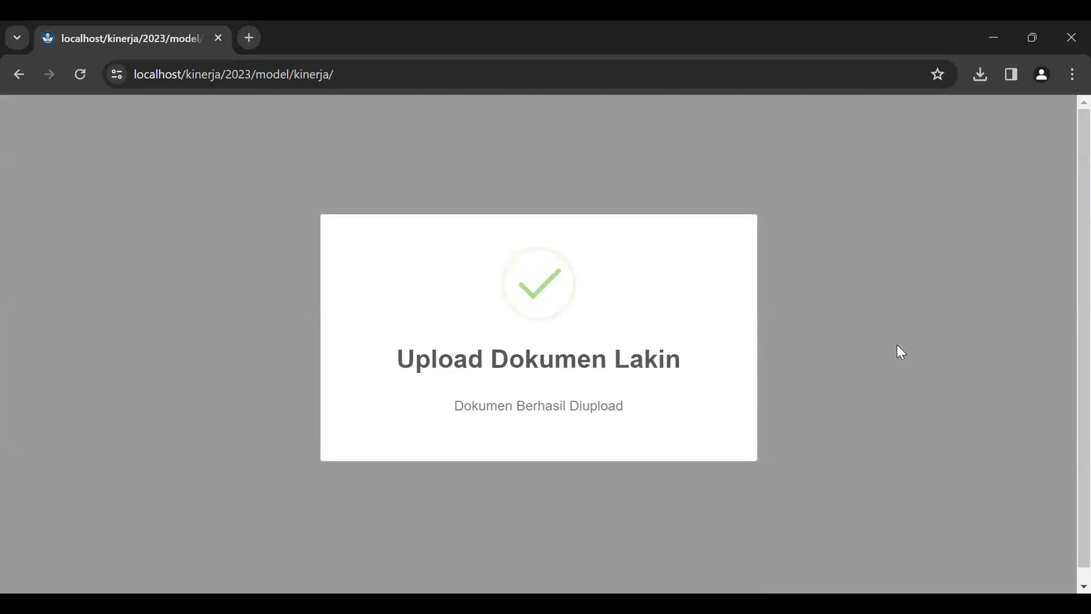
pyautogui.scroll(-4, 983, 293)
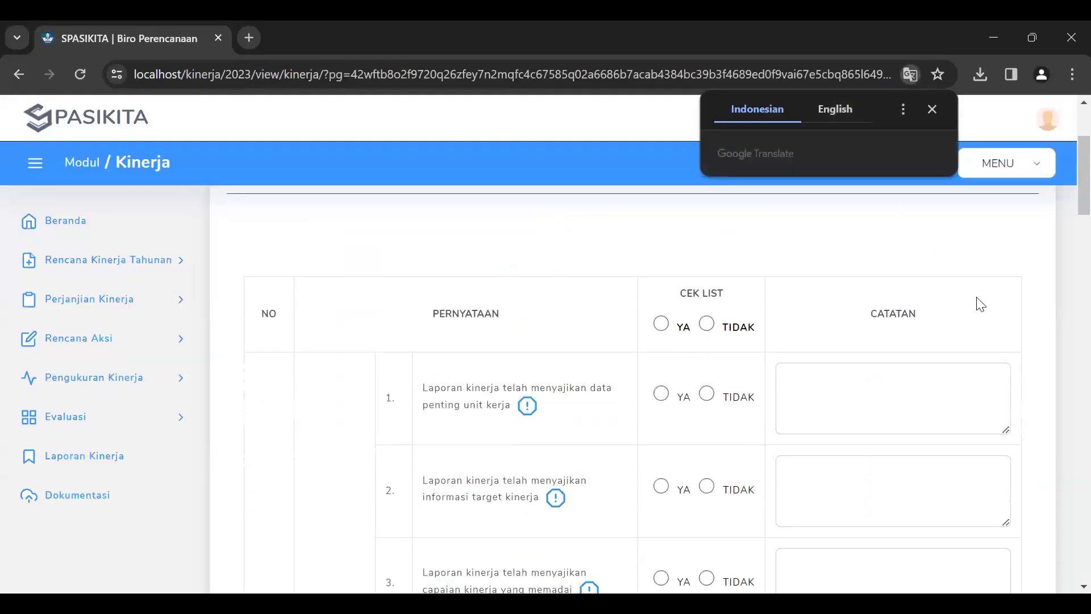
pyautogui.scroll(4, 977, 304)
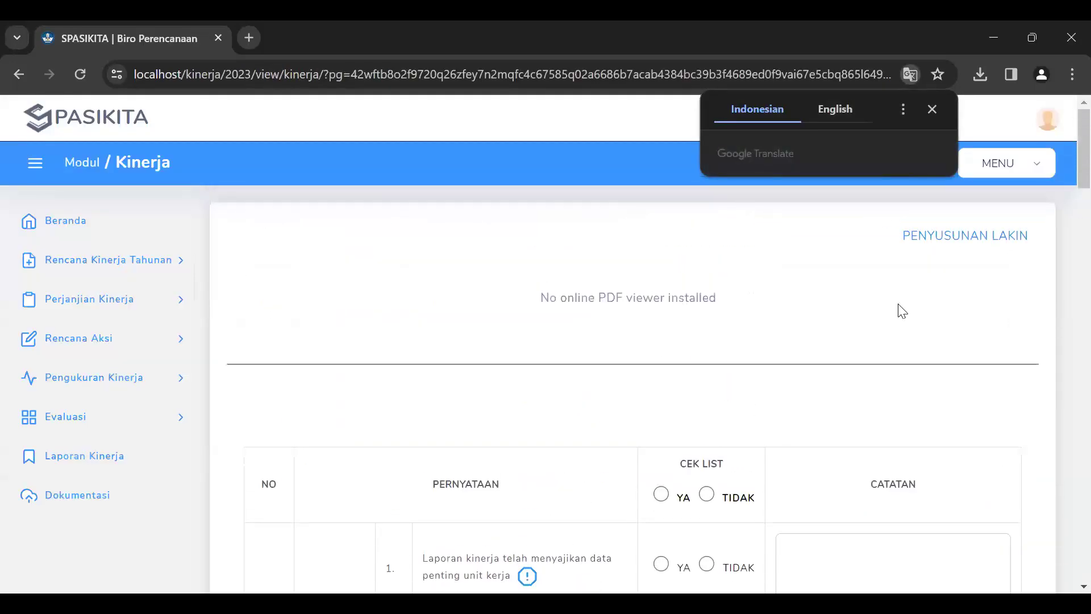
pyautogui.scroll(-12, 586, 255)
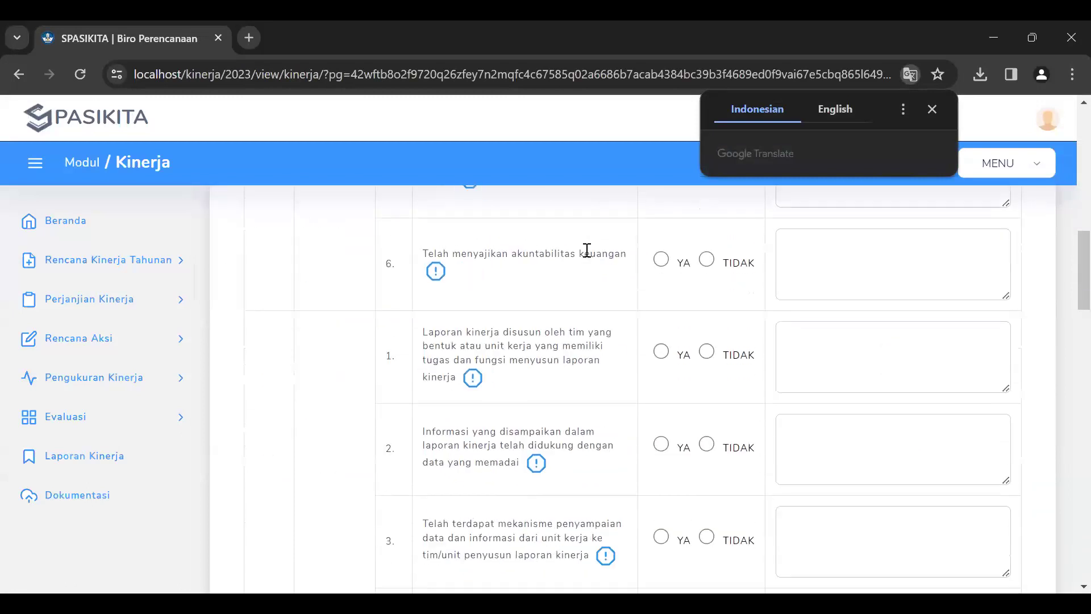
pyautogui.click(76, 80)
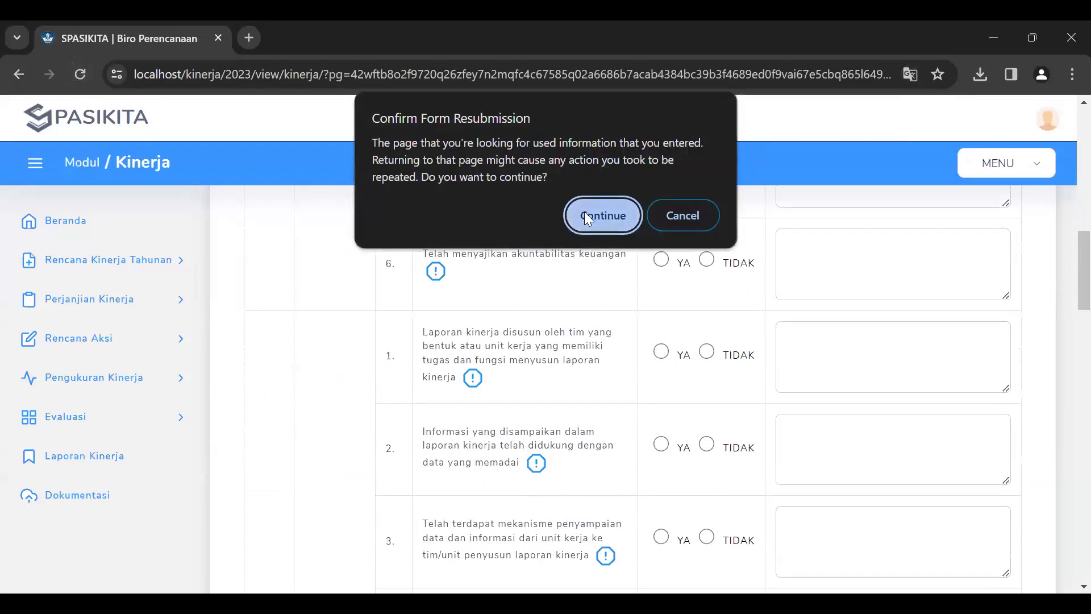
pyautogui.click(585, 215)
pyautogui.scroll(6, 651, 375)
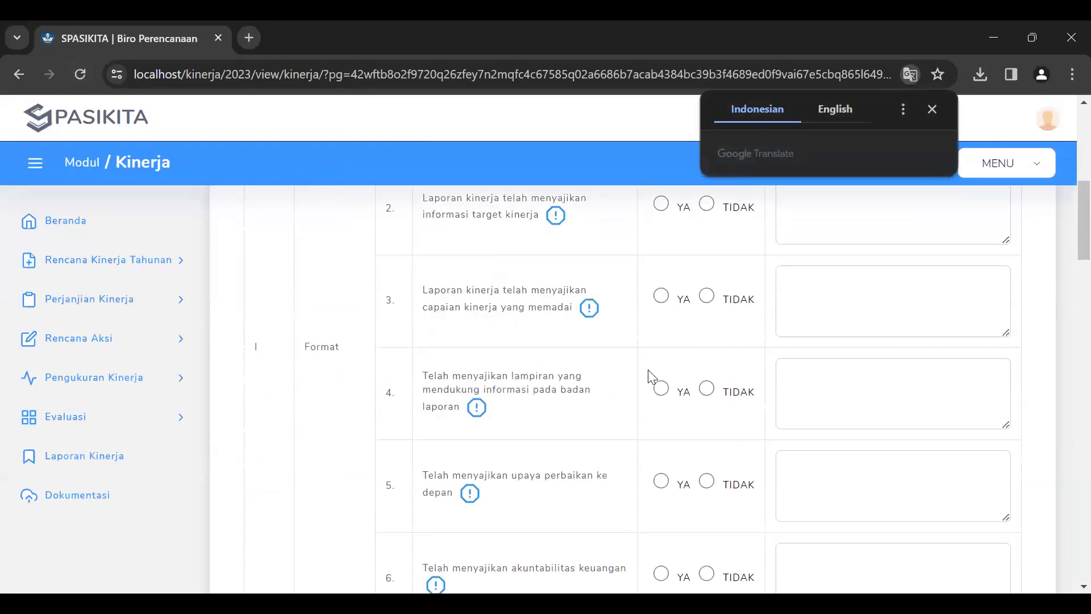
pyautogui.scroll(5, 653, 376)
pyautogui.scroll(-5, 652, 376)
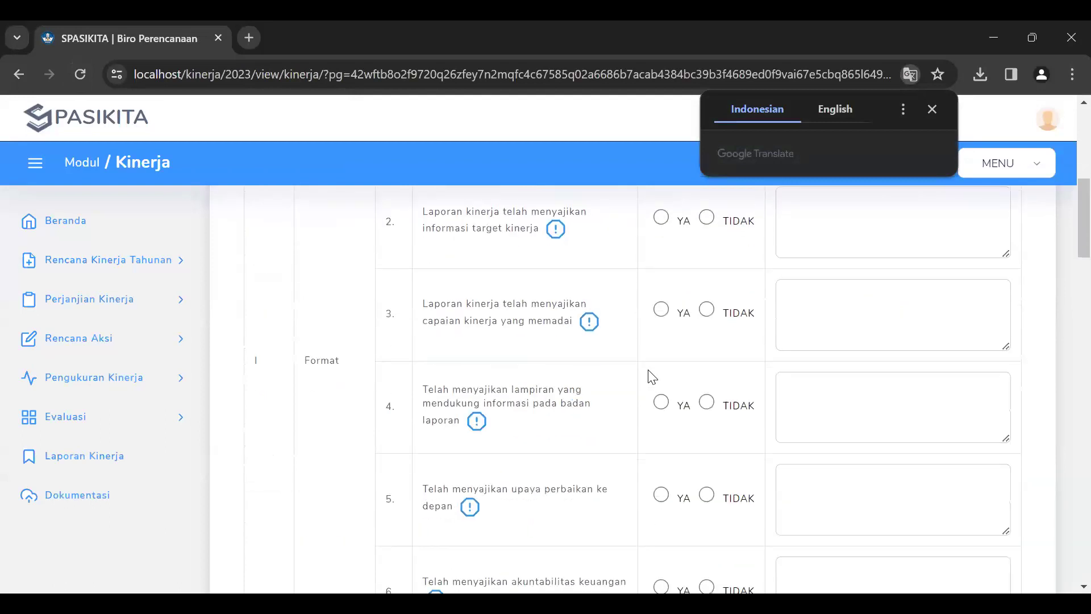
pyautogui.scroll(-4, 653, 376)
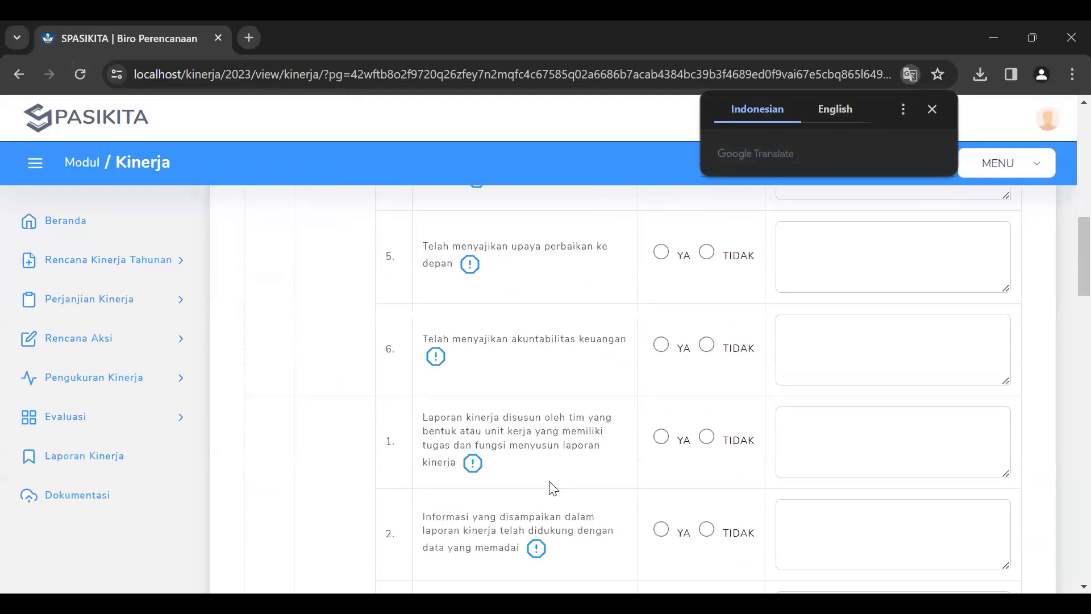
pyautogui.scroll(3, 563, 392)
pyautogui.scroll(6, 561, 384)
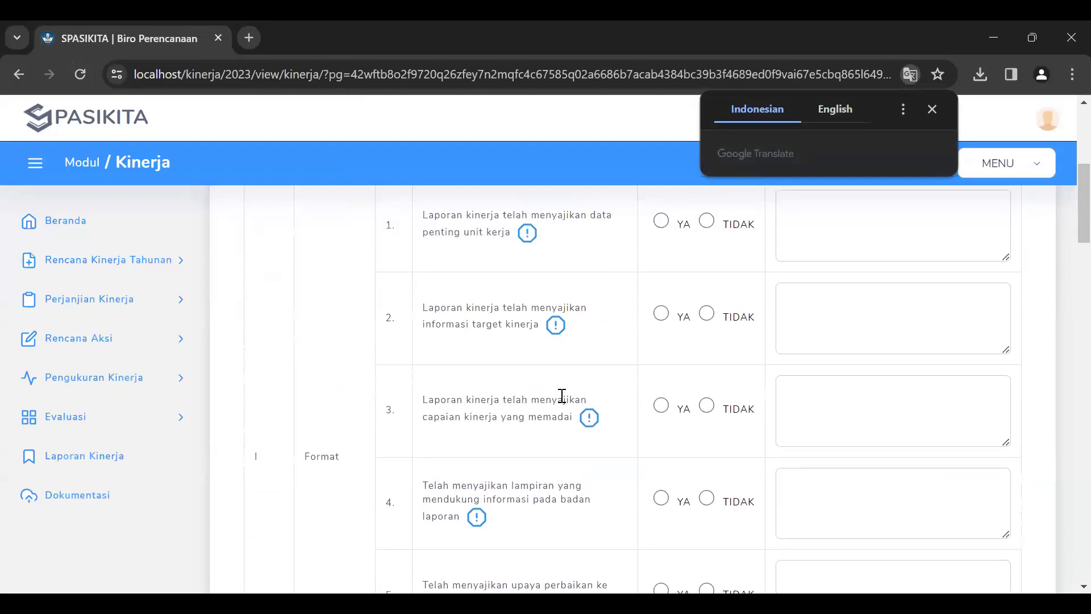
pyautogui.scroll(2, 565, 402)
pyautogui.scroll(-2, 565, 402)
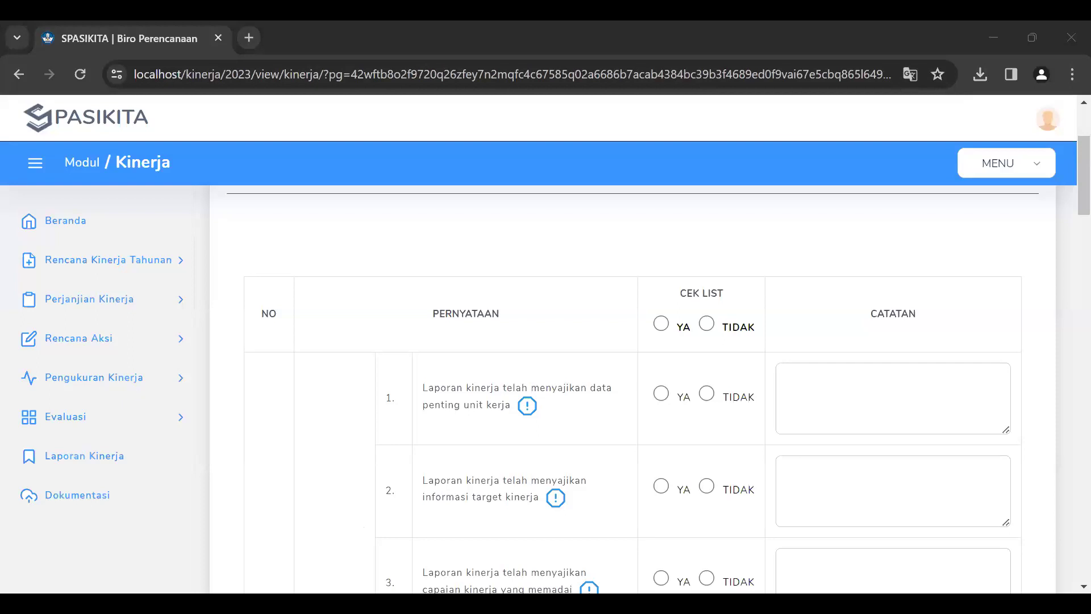
pyautogui.scroll(-2, 1068, 150)
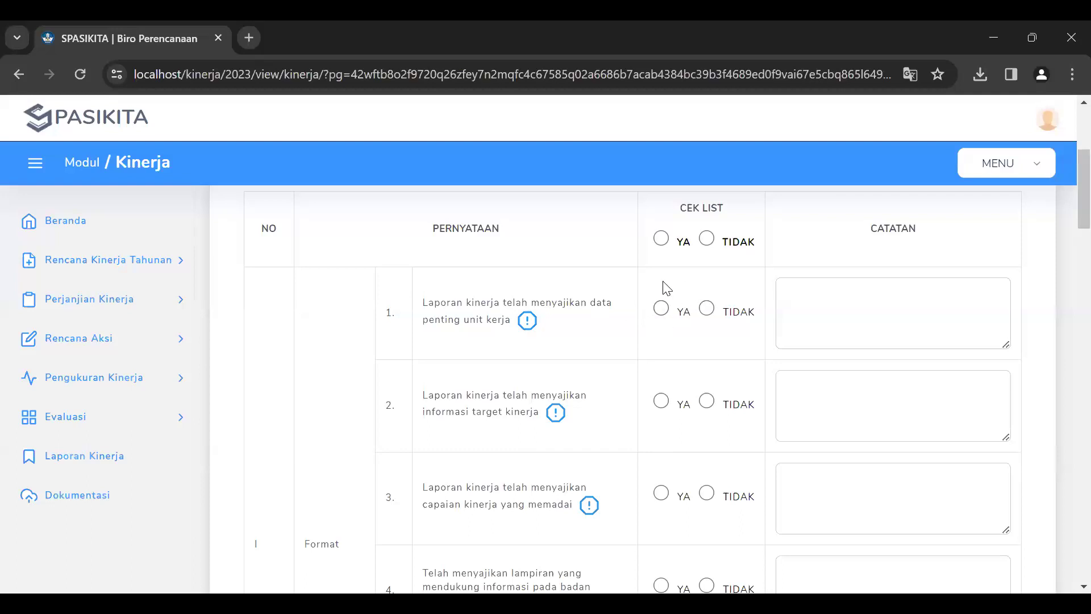
pyautogui.scroll(-1, 660, 290)
pyautogui.scroll(1, 660, 290)
pyautogui.scroll(-1, 442, 293)
pyautogui.scroll(-8, 443, 297)
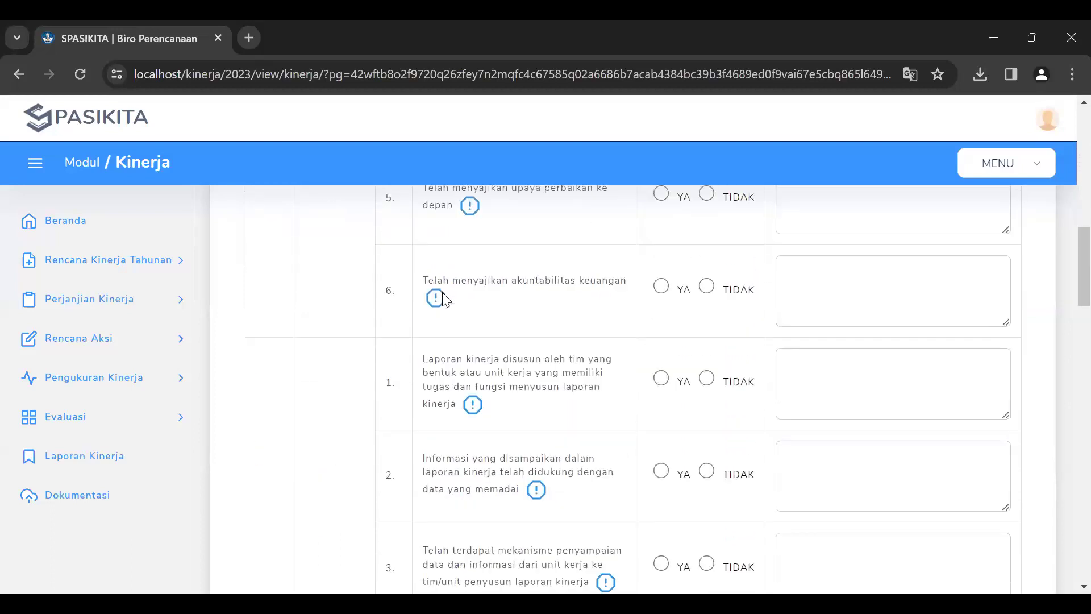
pyautogui.scroll(-15, 443, 294)
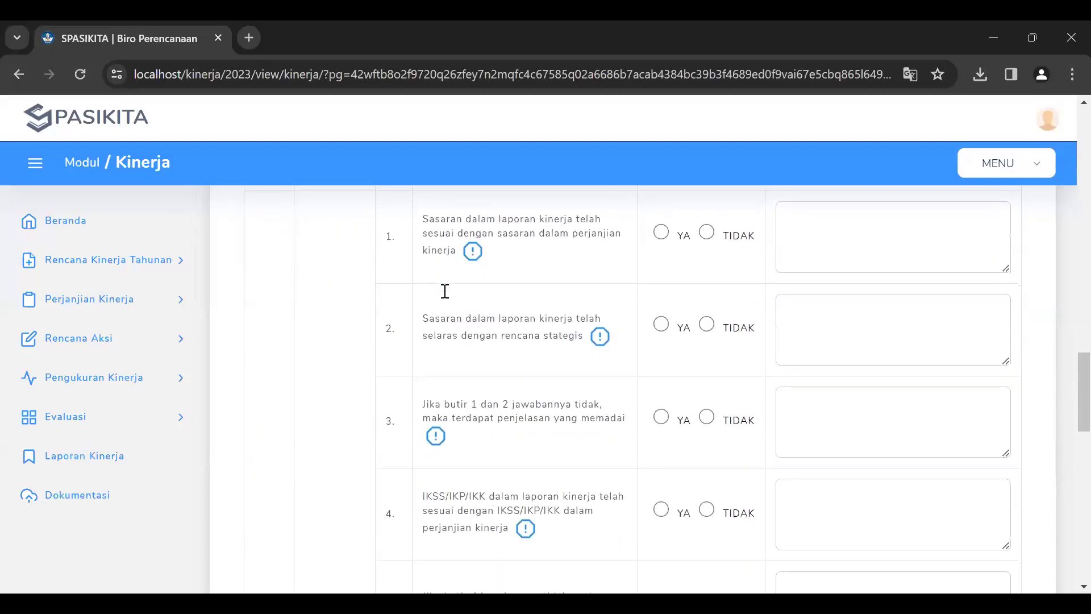
pyautogui.scroll(-4, 445, 291)
pyautogui.scroll(10, 449, 294)
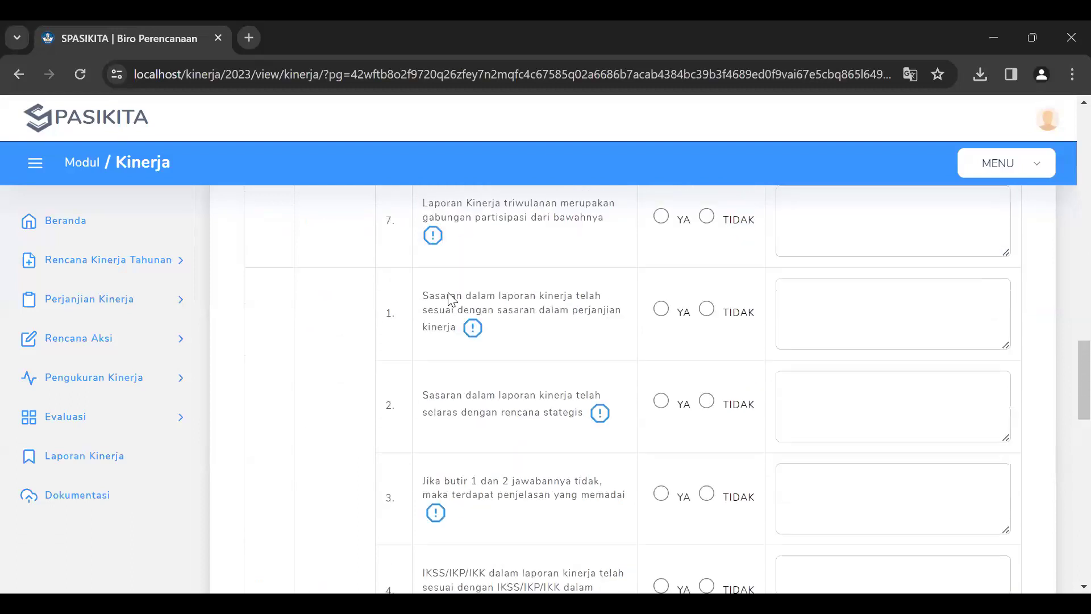
pyautogui.scroll(7, 449, 295)
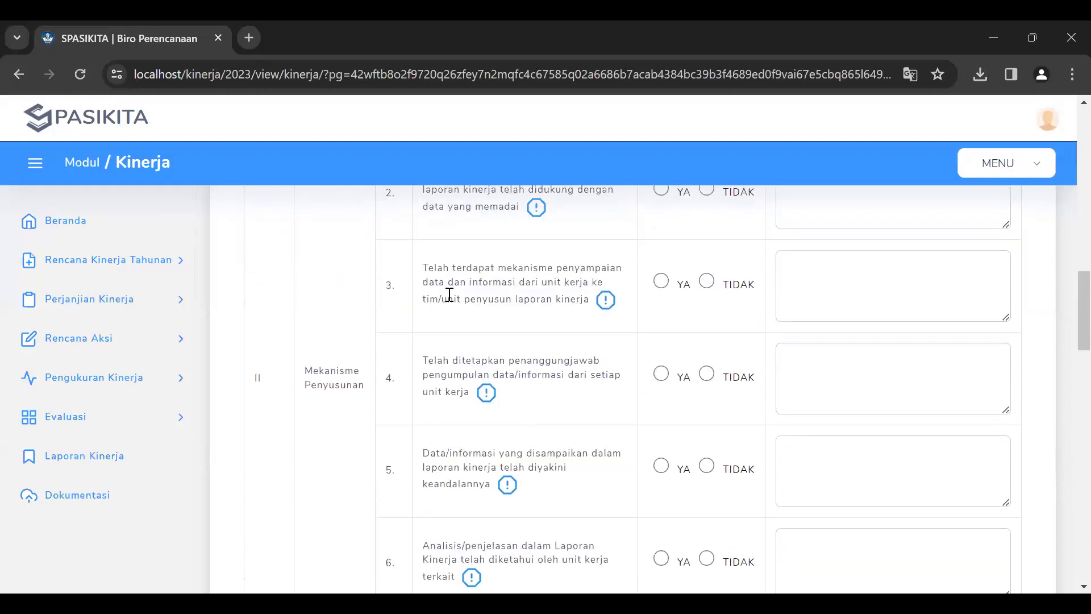
pyautogui.scroll(3, 449, 294)
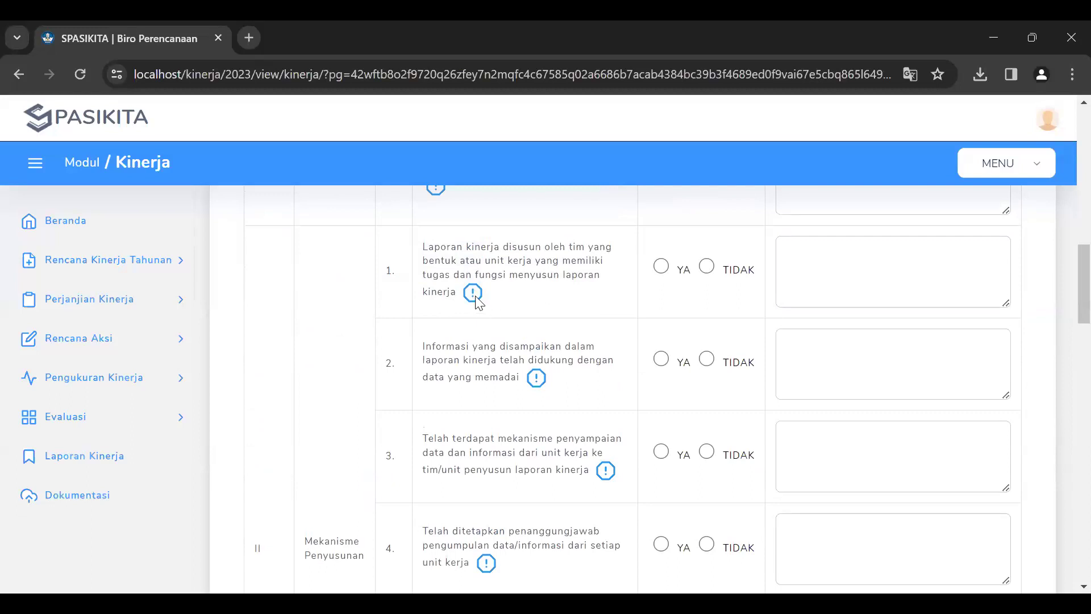
pyautogui.click(473, 294)
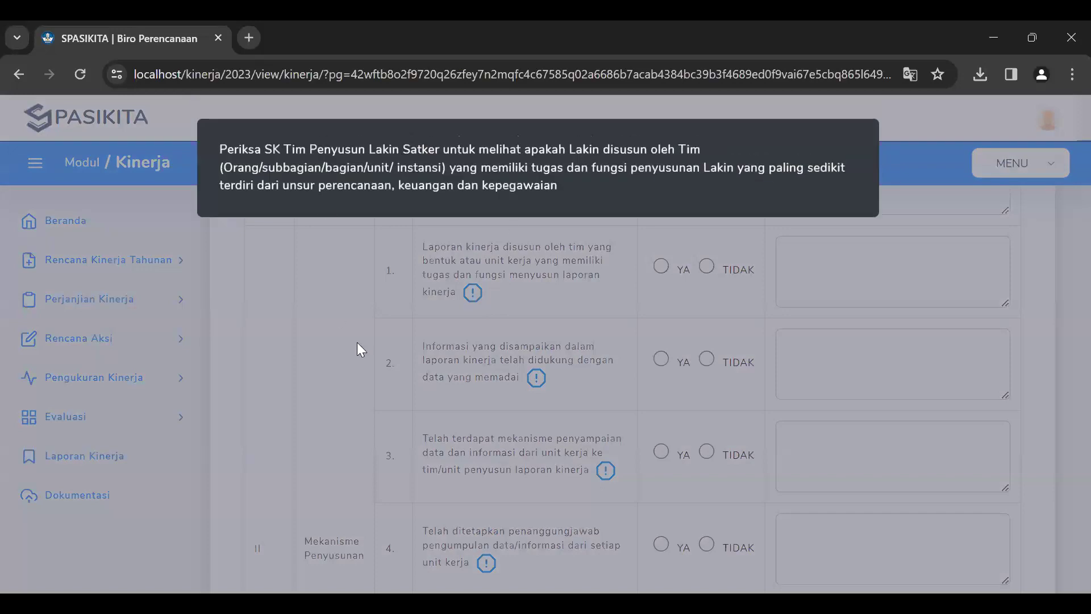
pyautogui.click(500, 302)
pyautogui.scroll(2, 494, 301)
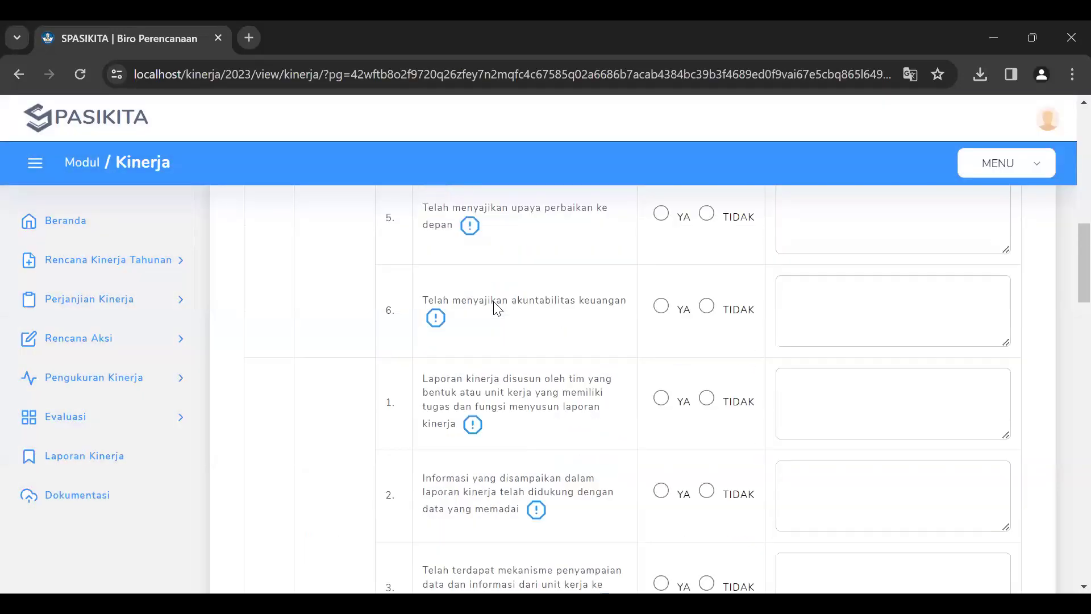
pyautogui.scroll(3, 494, 307)
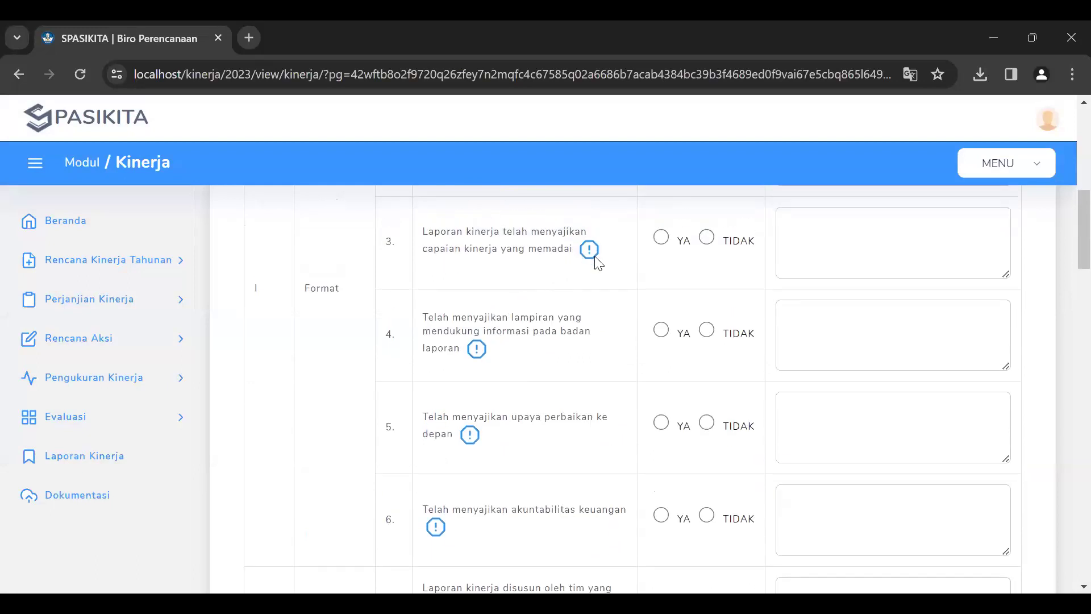
pyautogui.click(590, 252)
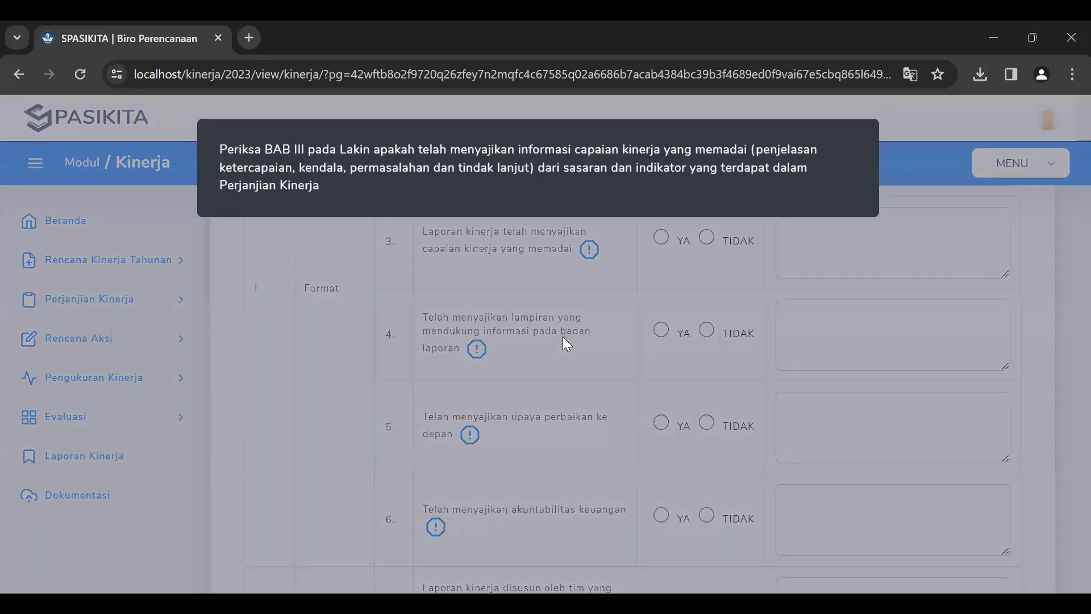
pyautogui.click(564, 339)
pyautogui.scroll(4, 564, 339)
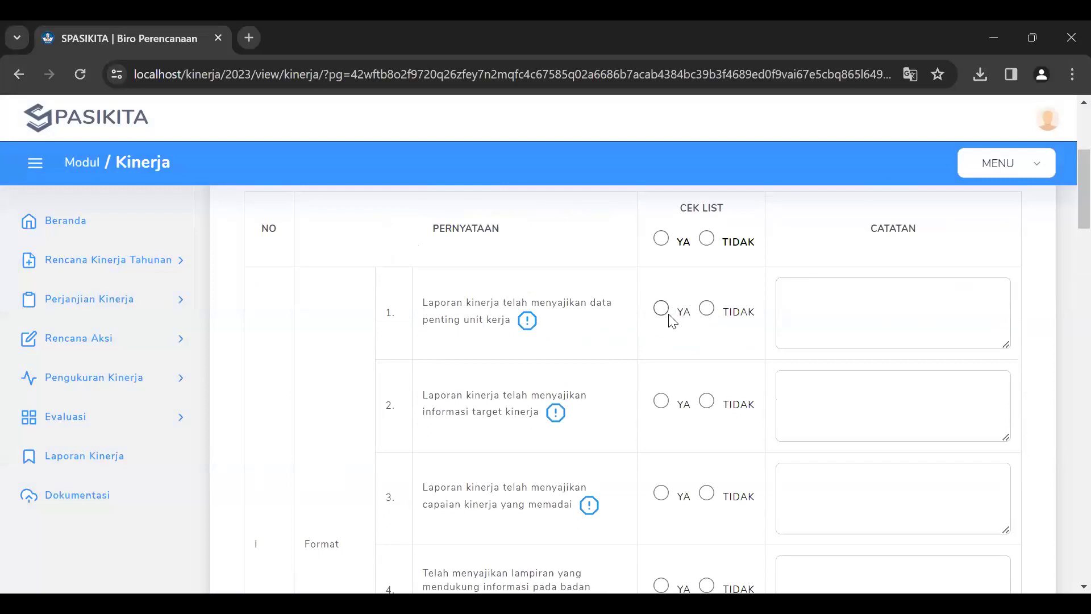
# Step: Answer YA for checklist statements 1 and 2, reverting statement 2 from TIDAK
pyautogui.click(661, 308)
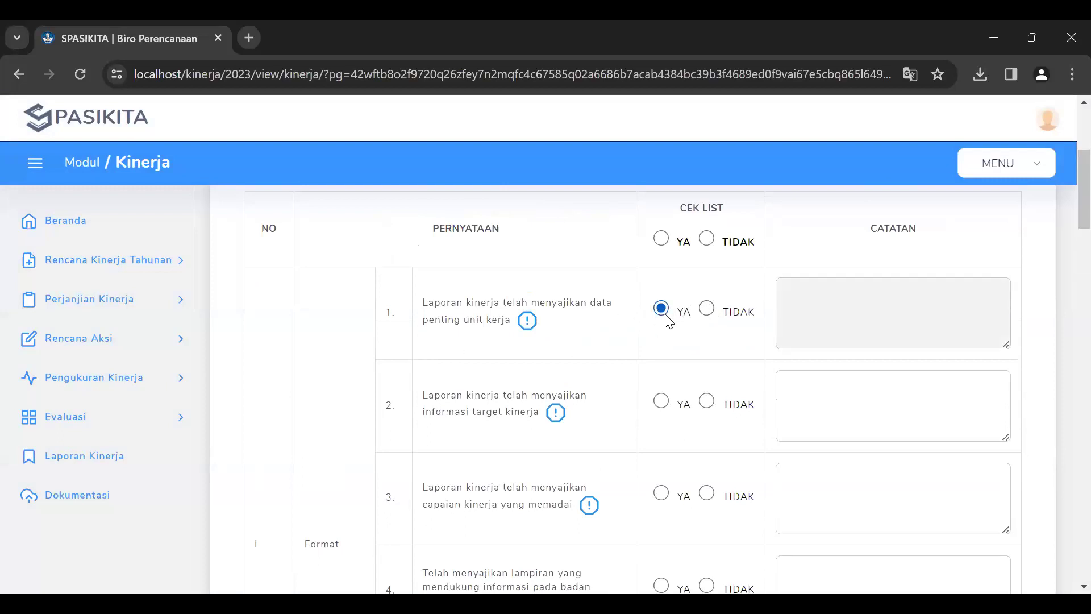
pyautogui.click(709, 403)
pyautogui.click(928, 386)
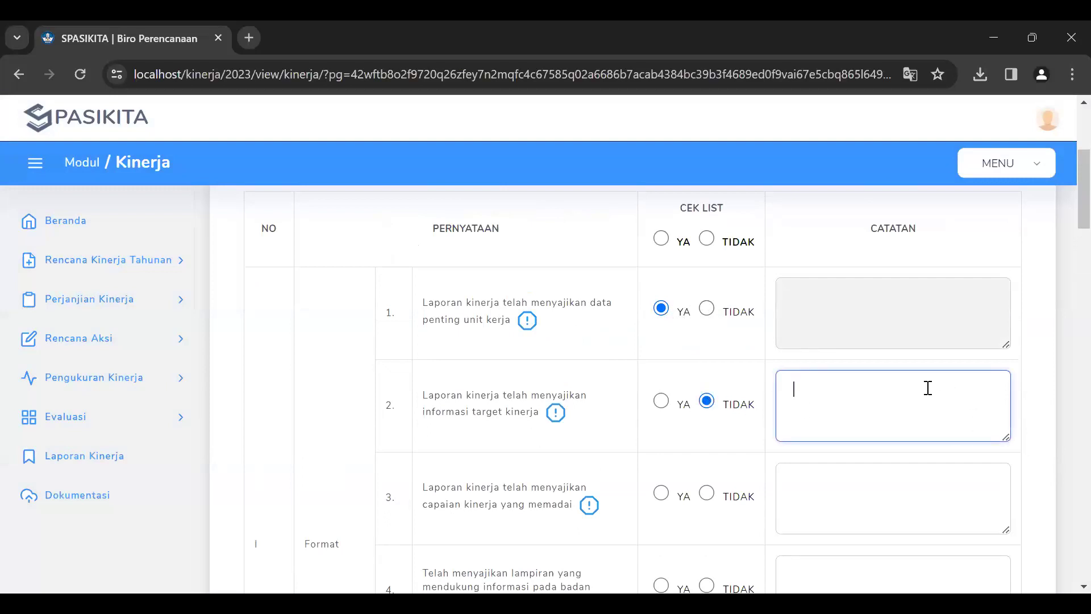
pyautogui.scroll(-2, 828, 406)
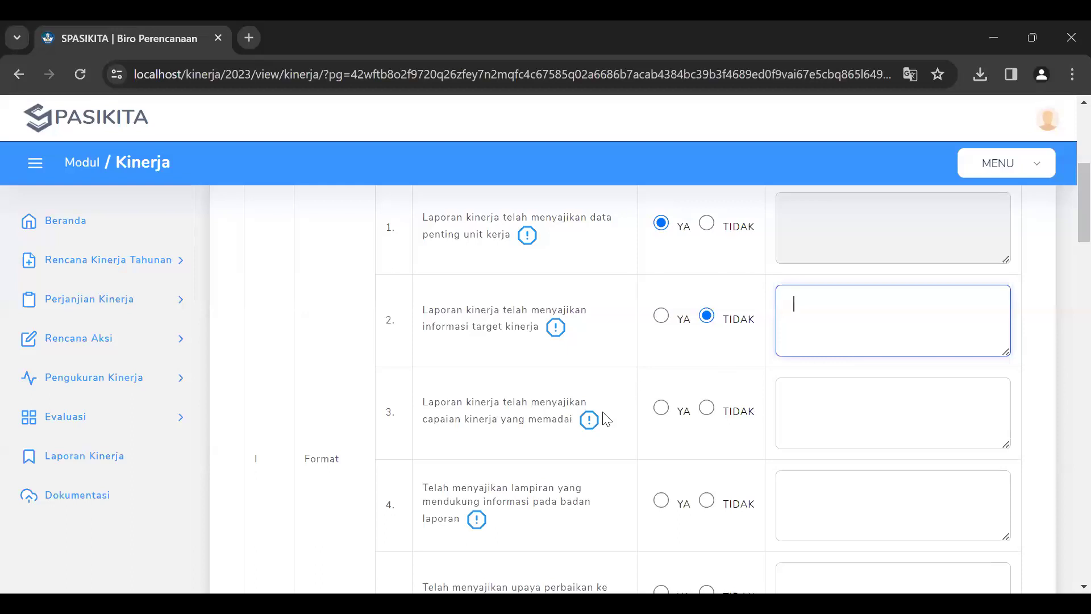
pyautogui.scroll(3, 671, 415)
pyautogui.scroll(-5, 671, 421)
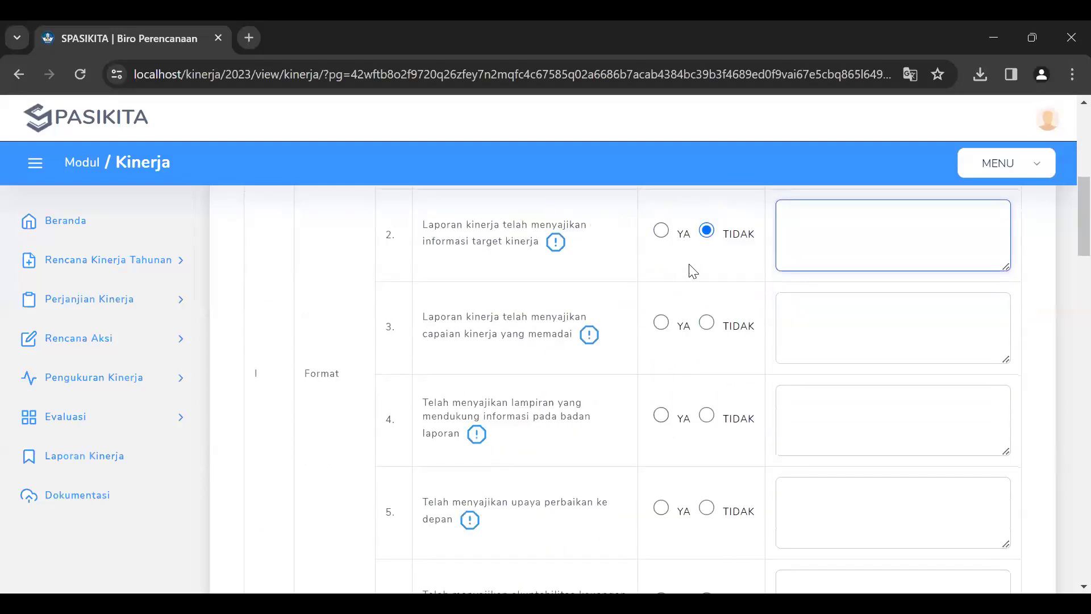
pyautogui.scroll(3, 797, 324)
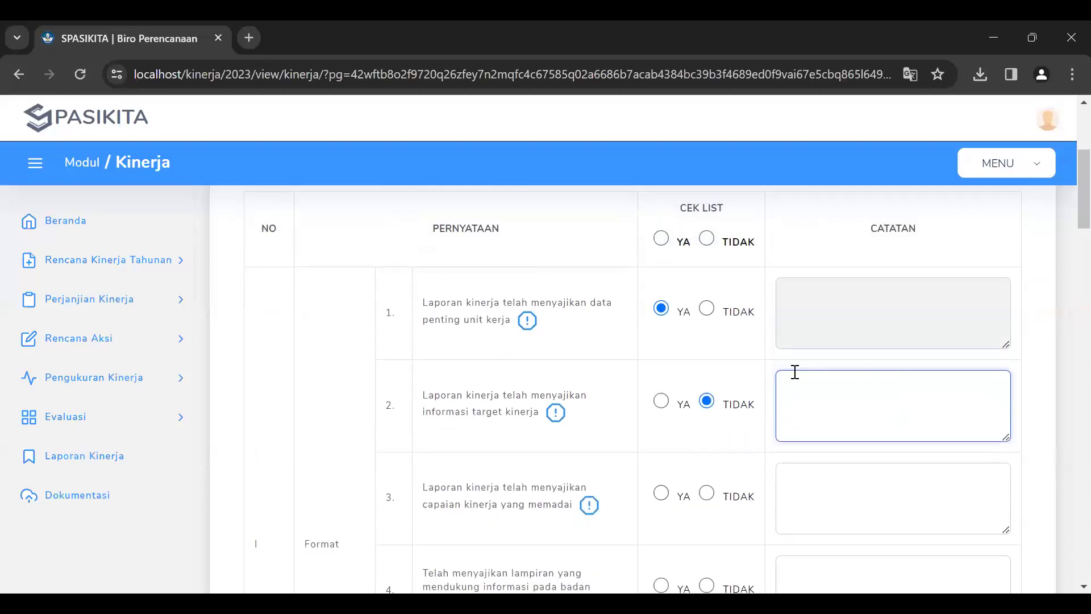
pyautogui.click(663, 402)
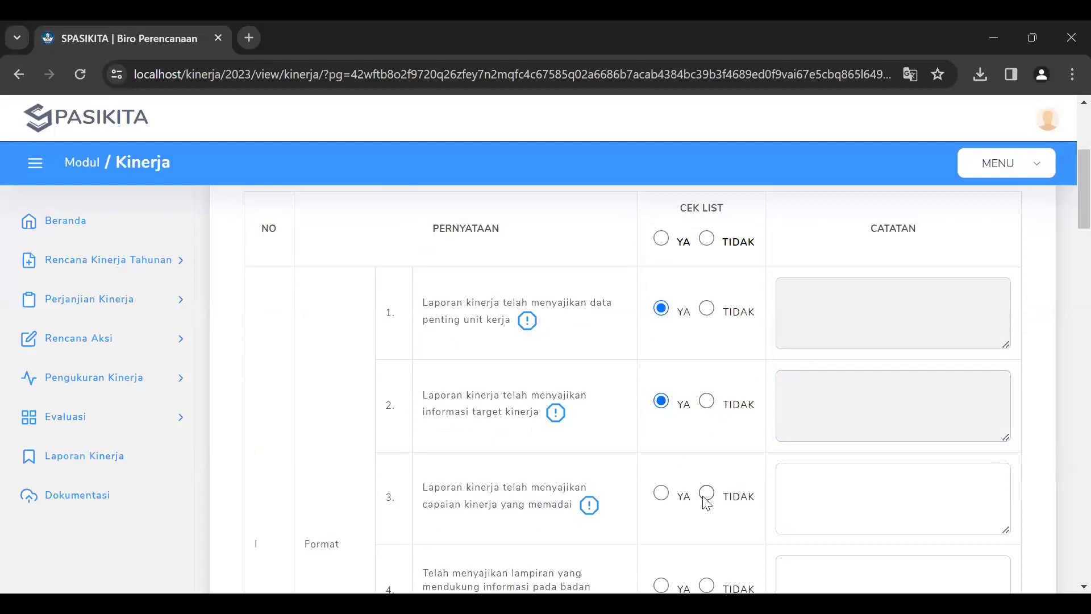
# Step: Answer YA for checklist statement 3 after briefly trying TIDAK
pyautogui.scroll(-3, 739, 453)
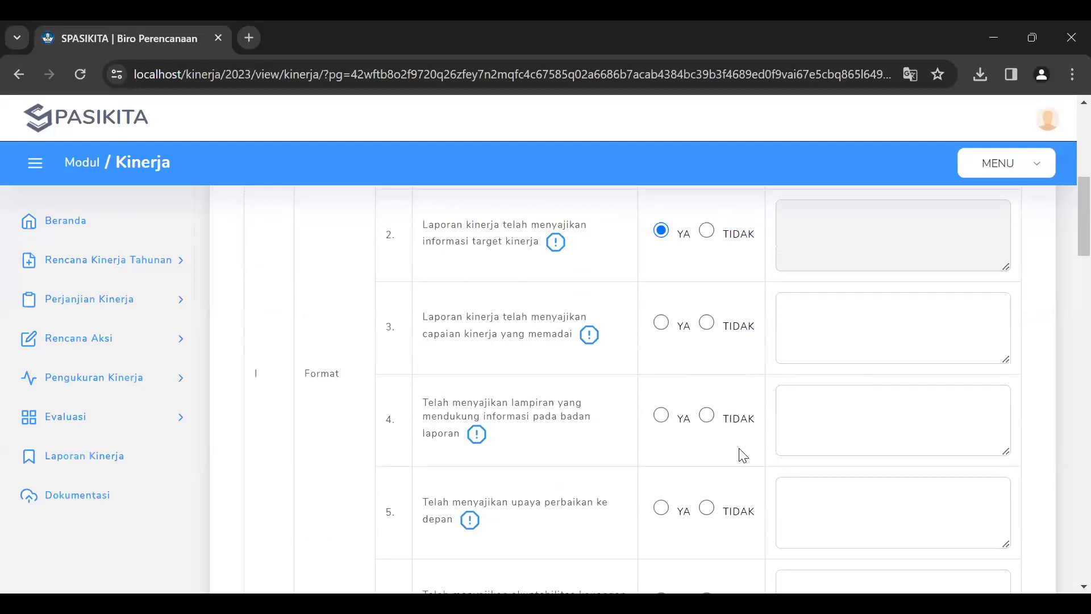
pyautogui.scroll(1, 725, 438)
pyautogui.click(707, 322)
pyautogui.click(846, 313)
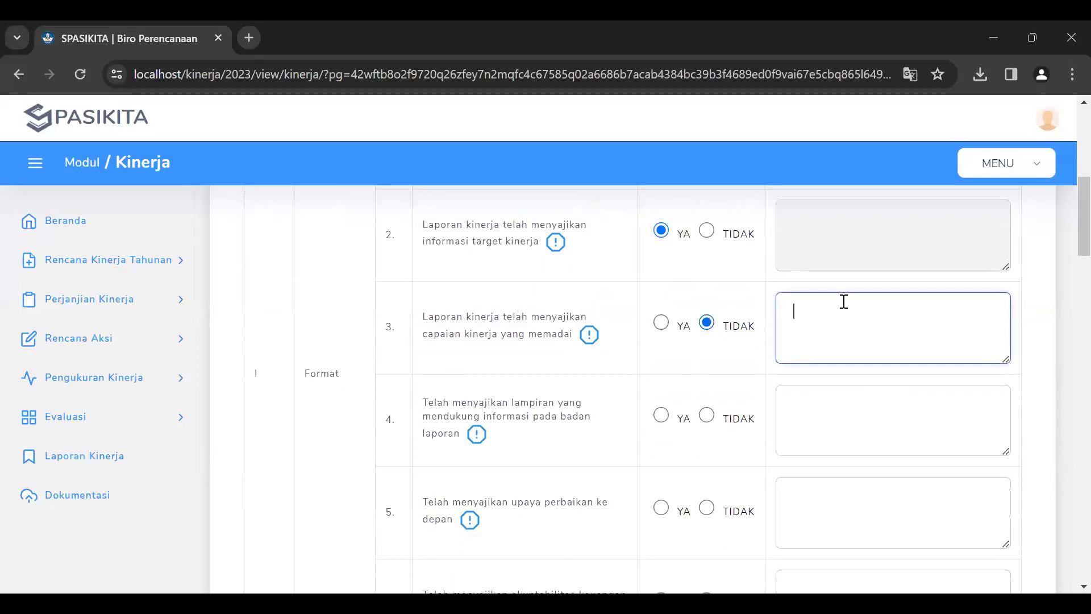
pyautogui.click(662, 322)
pyautogui.scroll(3, 651, 381)
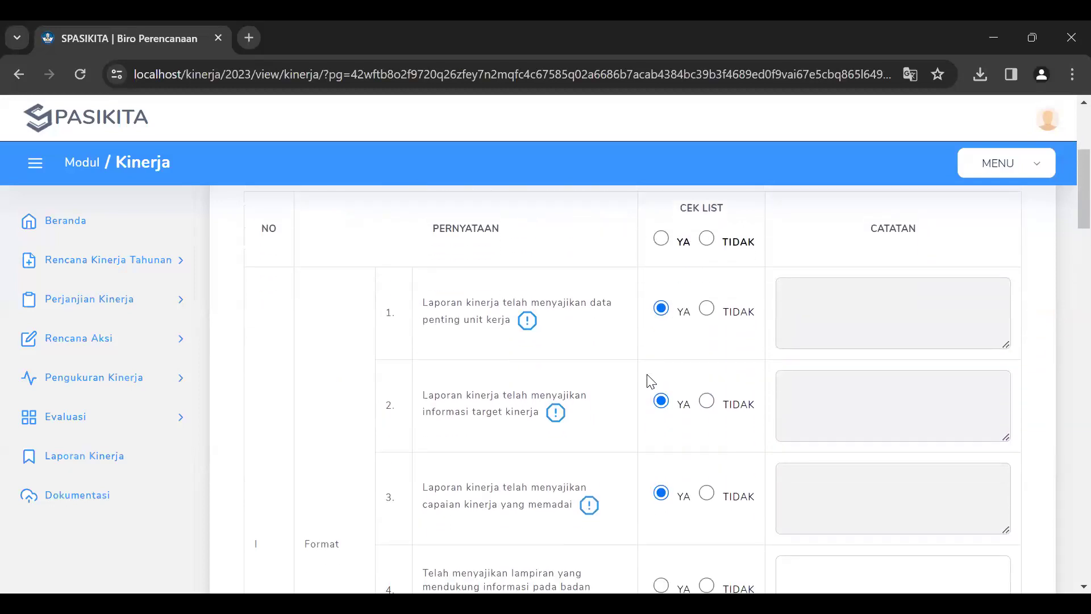
pyautogui.scroll(-4, 652, 381)
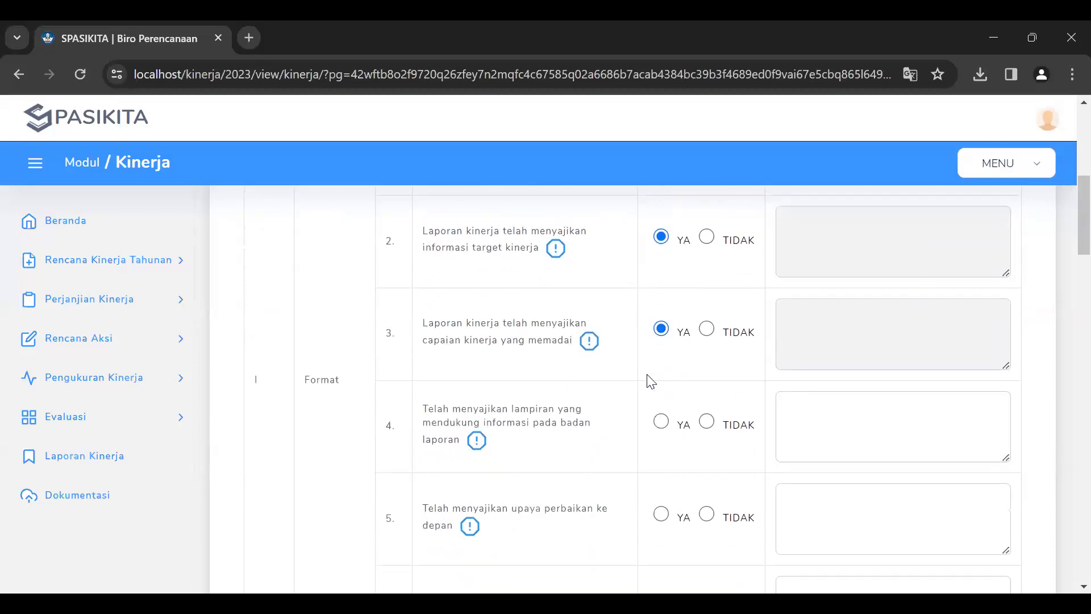
# Step: Review the full checklist and answer YA for statement 4
pyautogui.scroll(1, 652, 380)
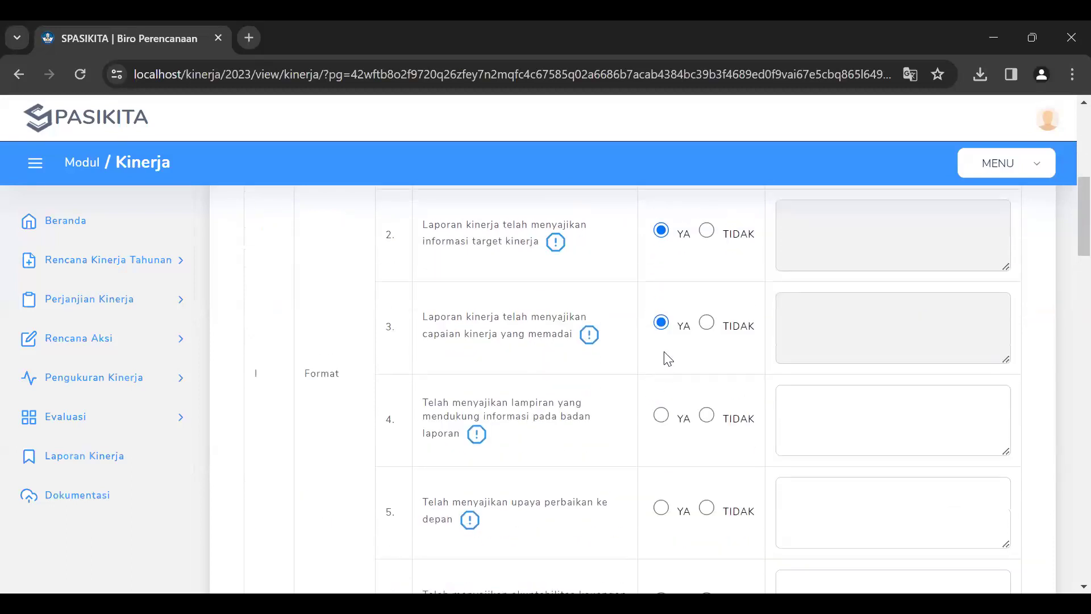
pyautogui.scroll(-1, 669, 456)
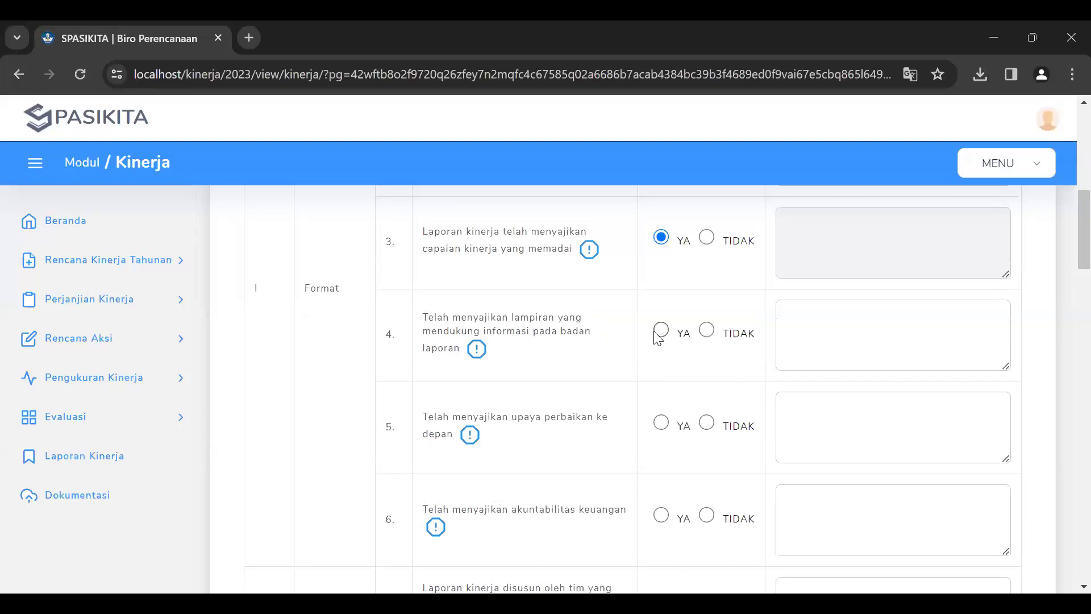
pyautogui.scroll(5, 495, 361)
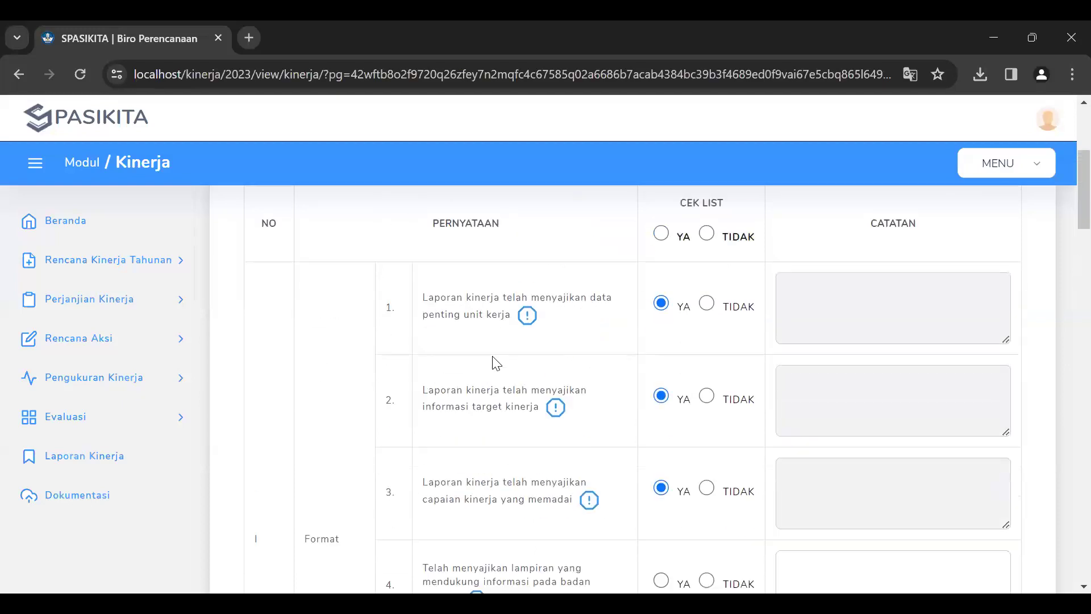
pyautogui.scroll(-1, 497, 363)
pyautogui.scroll(-5, 577, 369)
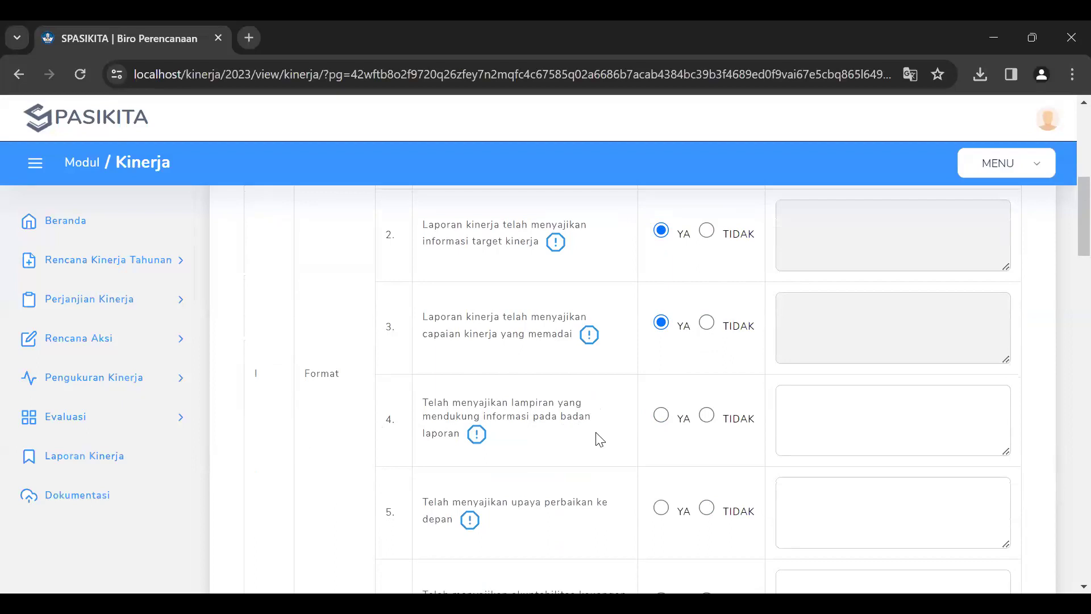
pyautogui.scroll(-3, 657, 441)
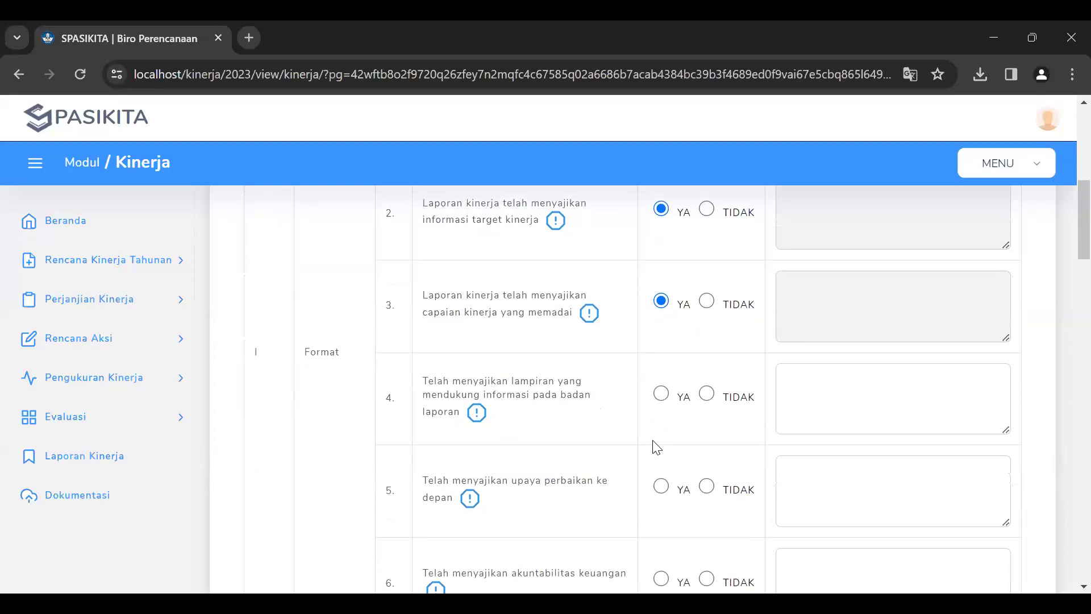
pyautogui.scroll(-7, 655, 470)
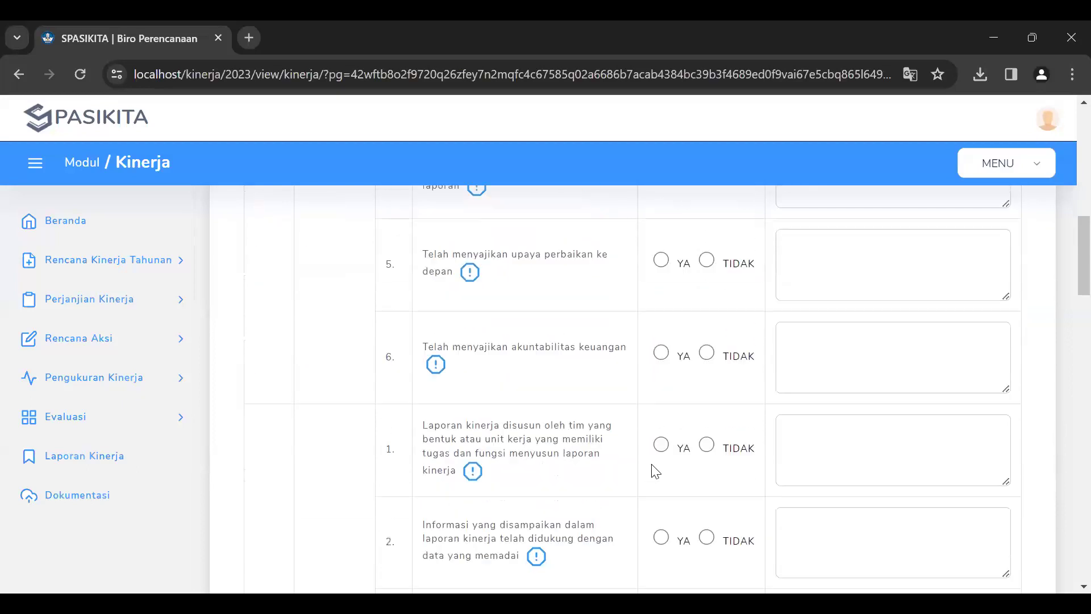
pyautogui.scroll(-3, 655, 470)
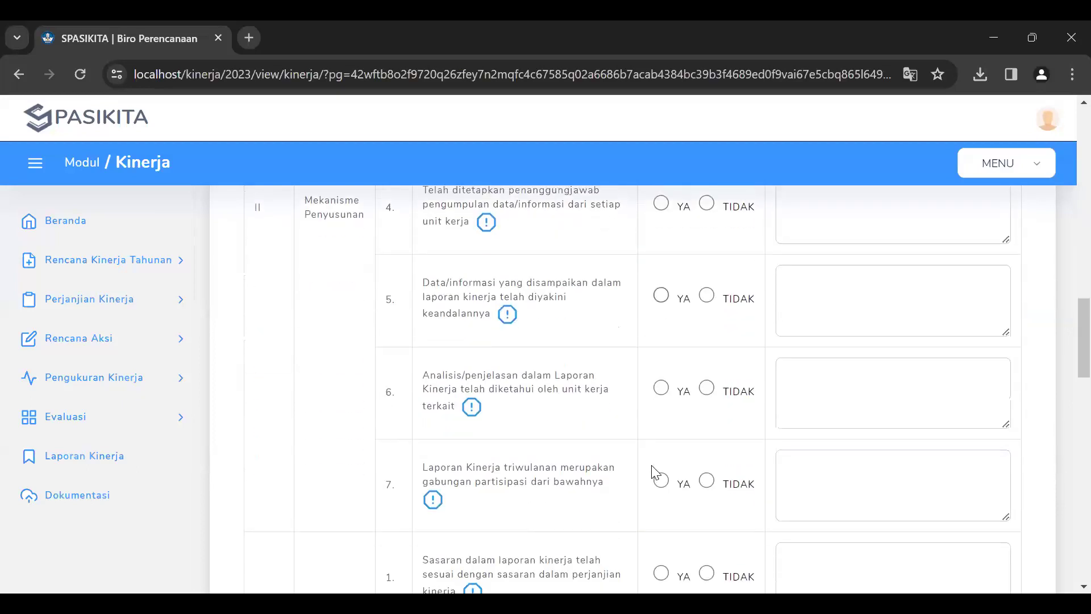
pyautogui.scroll(-4, 657, 480)
pyautogui.scroll(-6, 655, 479)
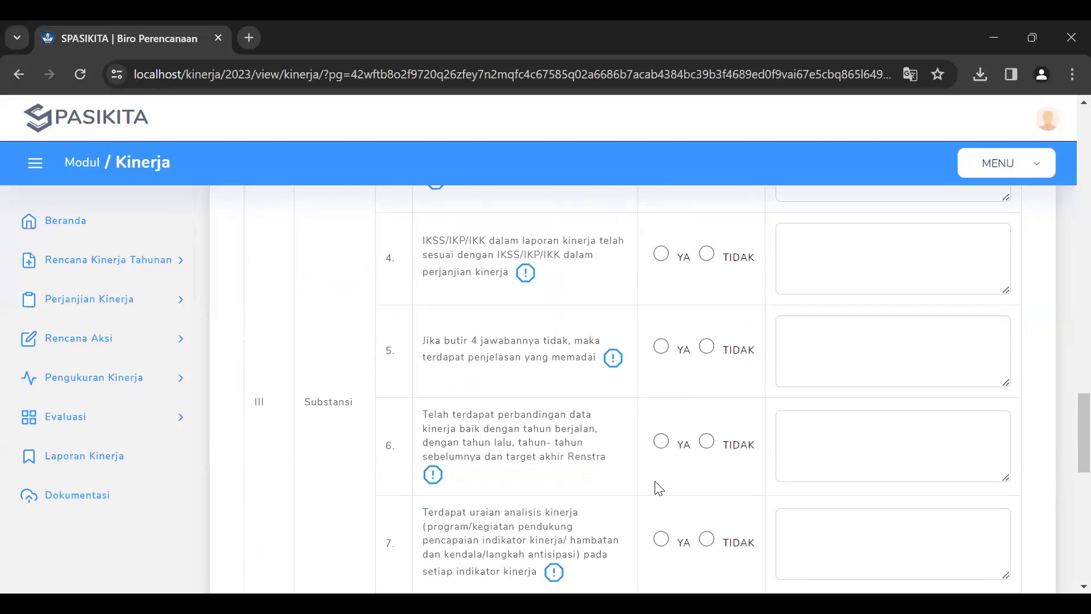
pyautogui.scroll(9, 701, 445)
pyautogui.scroll(10, 696, 445)
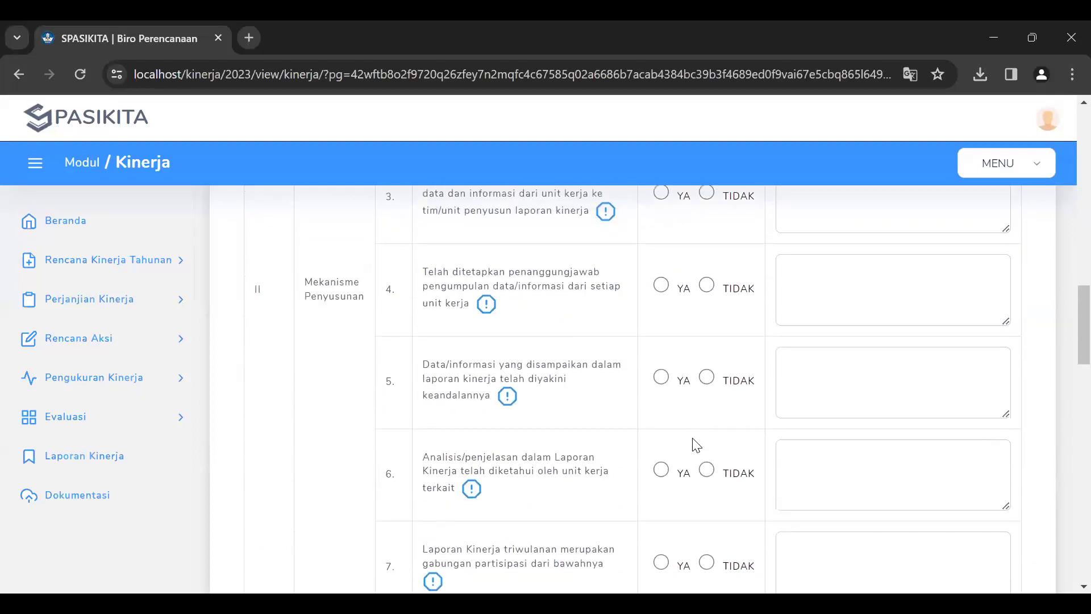
pyautogui.scroll(8, 696, 445)
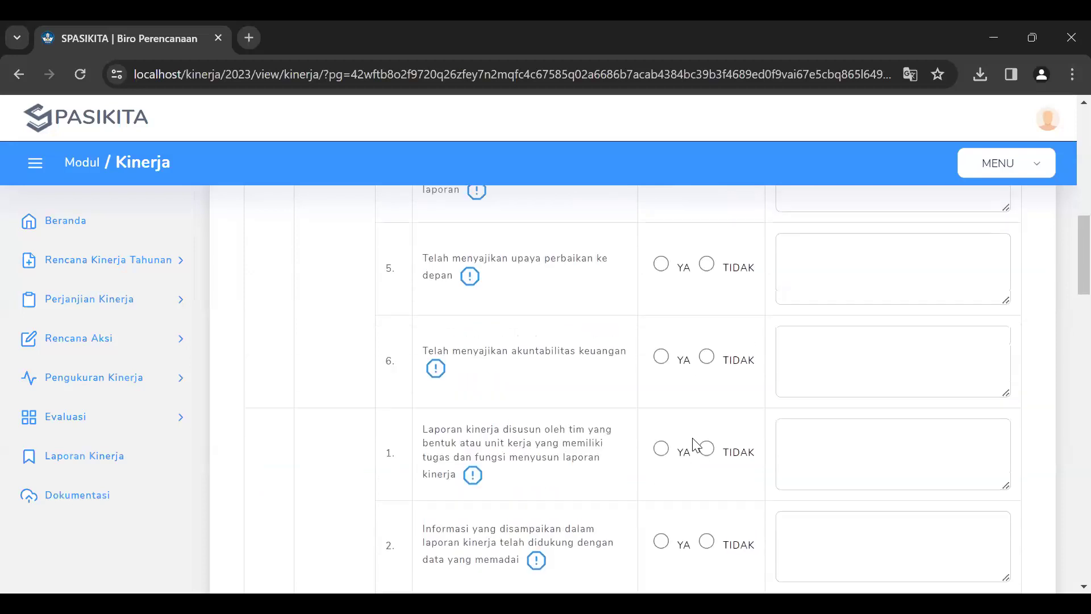
pyautogui.scroll(-2, 696, 445)
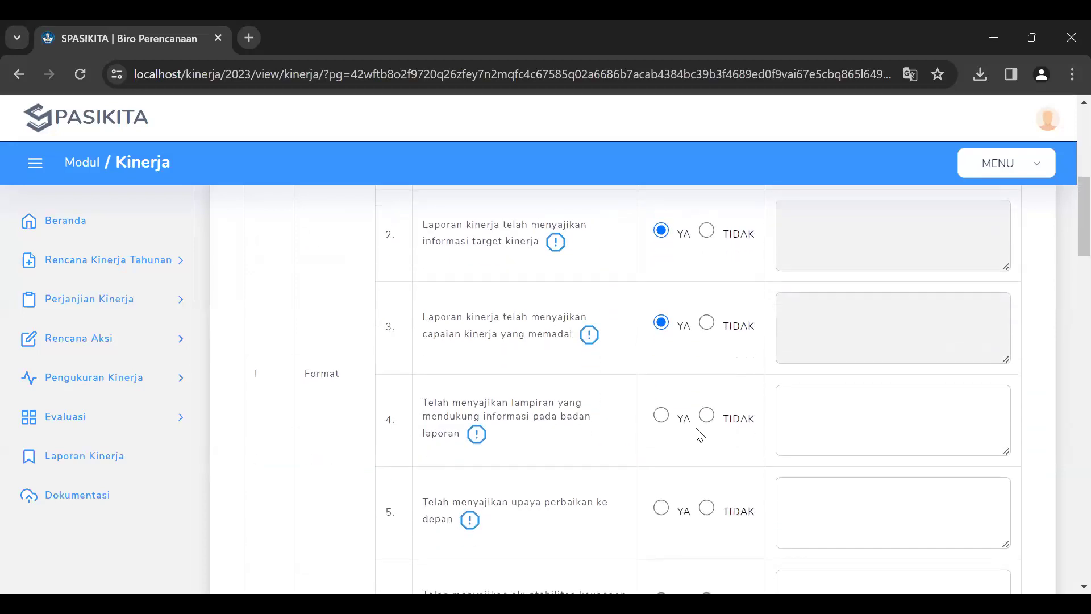
pyautogui.click(667, 422)
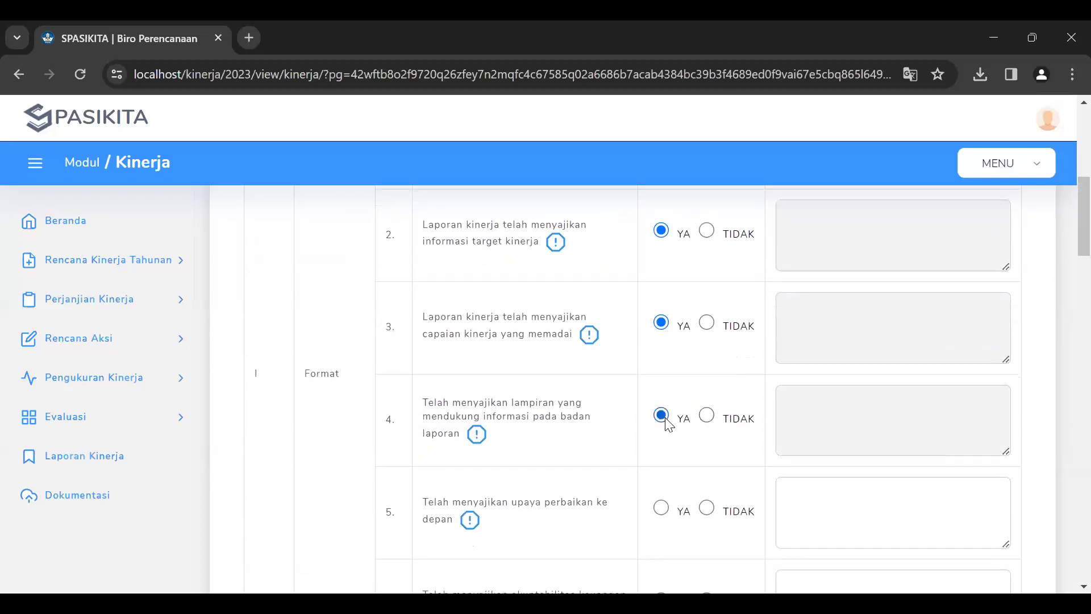
# Step: Mark every statement YA via the CEK LIST header, then set statement 9 to TIDAK
pyautogui.scroll(-3, 668, 422)
pyautogui.scroll(9, 667, 422)
pyautogui.scroll(-1, 667, 427)
pyautogui.click(659, 324)
pyautogui.scroll(-6, 663, 398)
pyautogui.scroll(-15, 662, 403)
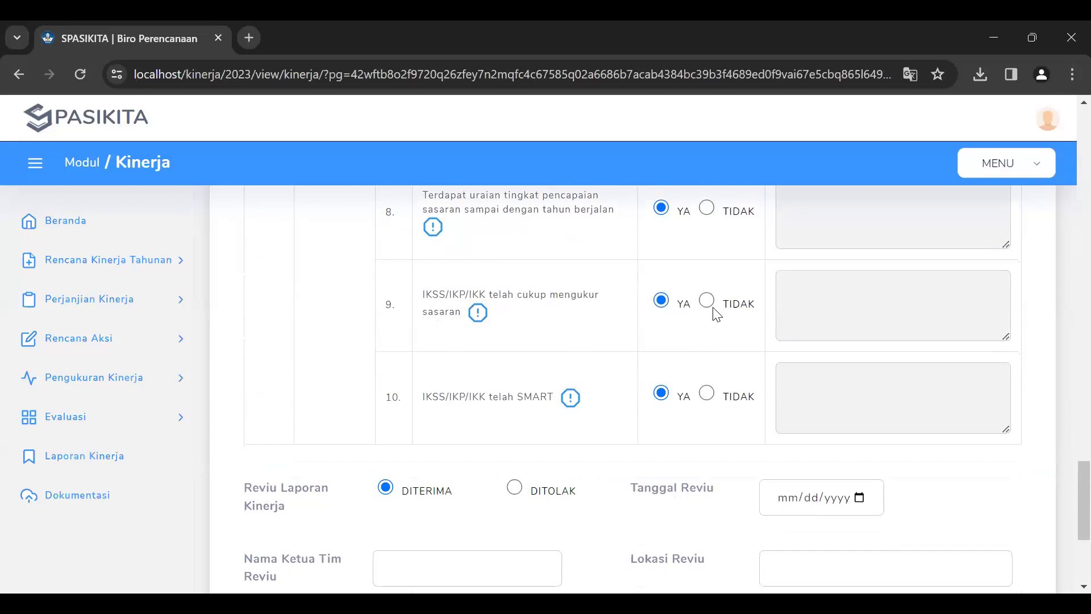
pyautogui.click(711, 305)
# Step: Write statement 9's note as 'IKSS/IKP/IKK telah cukup mengukur sasaran belum ada'
pyautogui.click(880, 315)
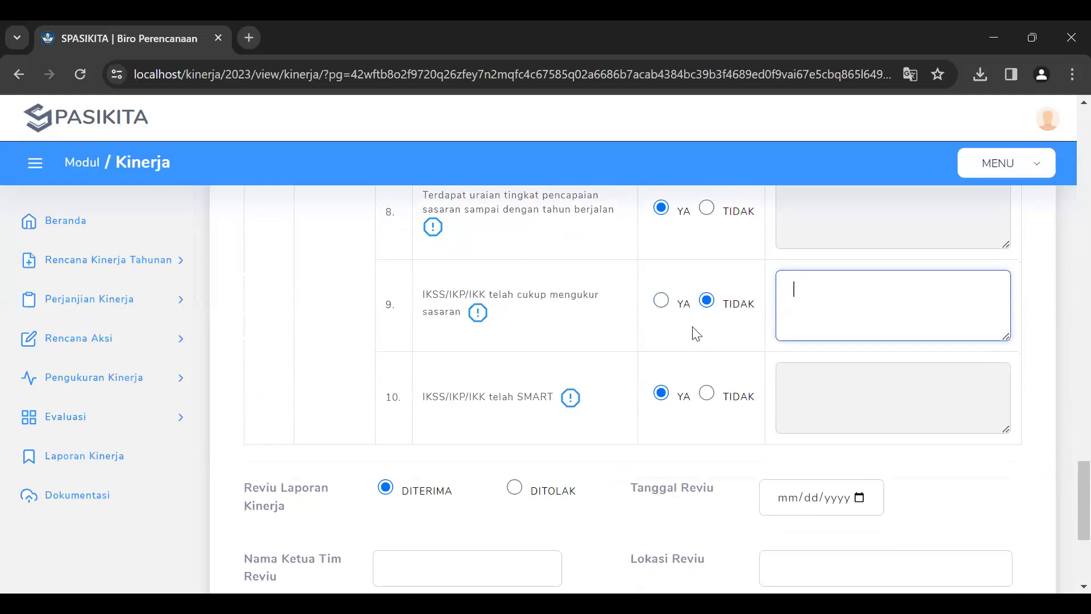
pyautogui.click(426, 296)
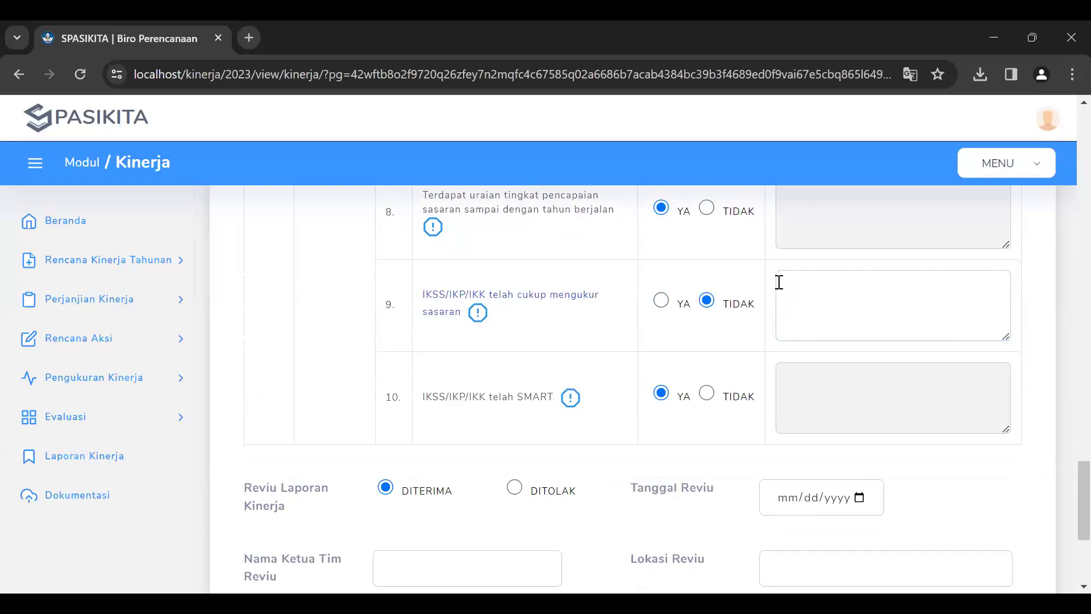
pyautogui.click(886, 295)
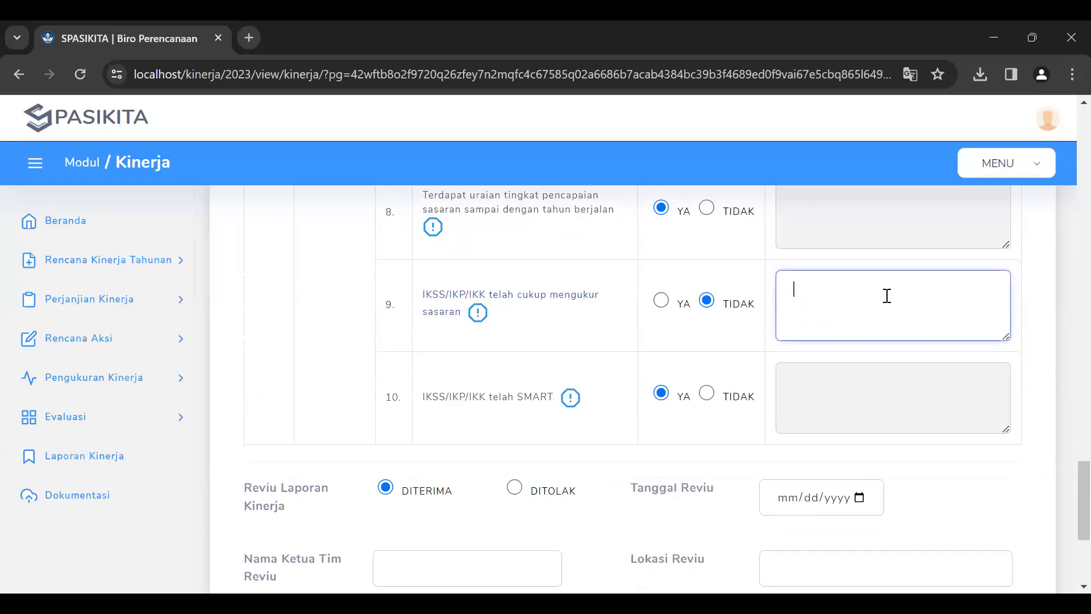
pyautogui.write('IKSS/IKP/IKK telah cukup mengukur sasaran')
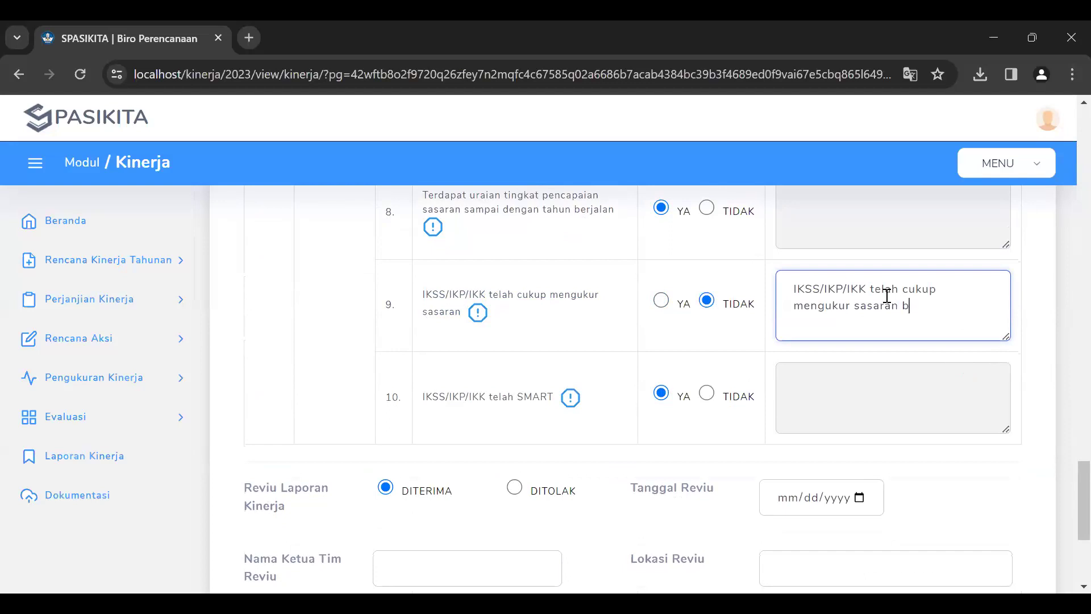
pyautogui.write('belum ada')
pyautogui.scroll(-2, 508, 446)
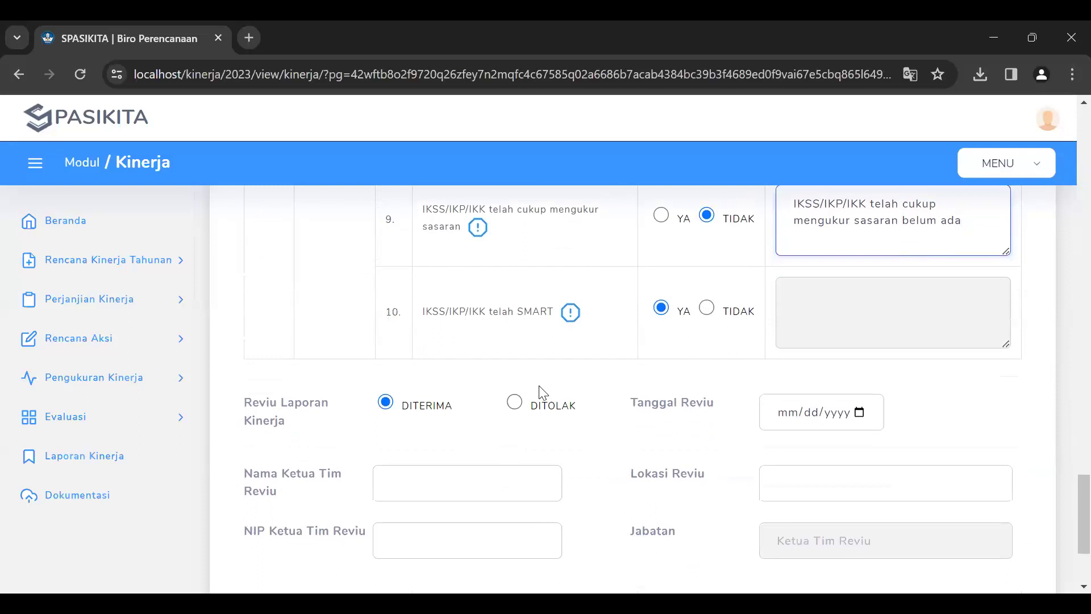
# Step: Mark the review DITOLAK with Tanggal Reviu 12/08/2023
pyautogui.click(514, 403)
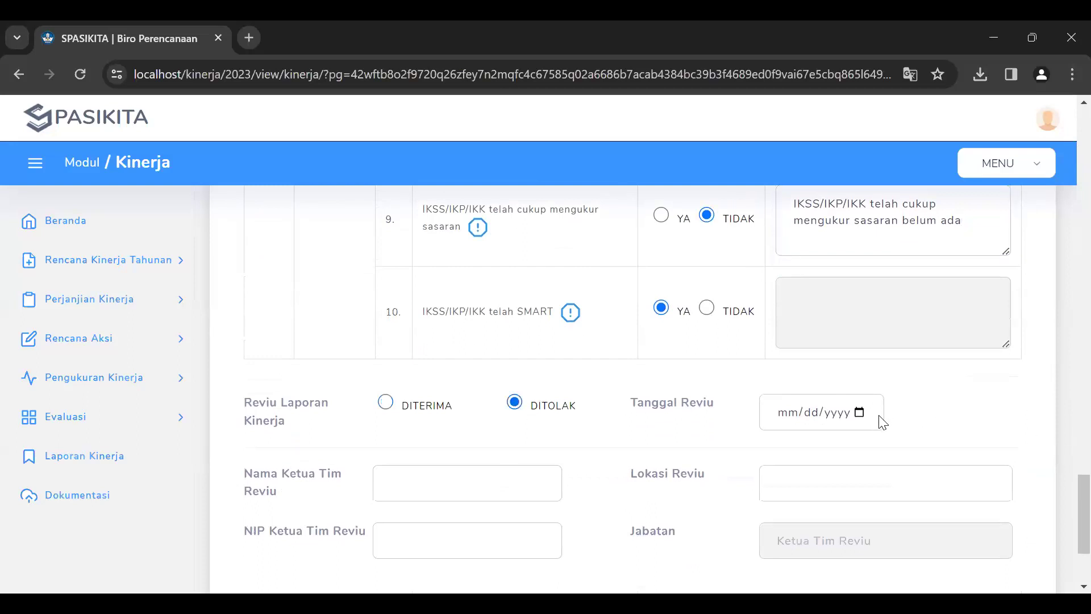
pyautogui.click(860, 413)
pyautogui.click(860, 413)
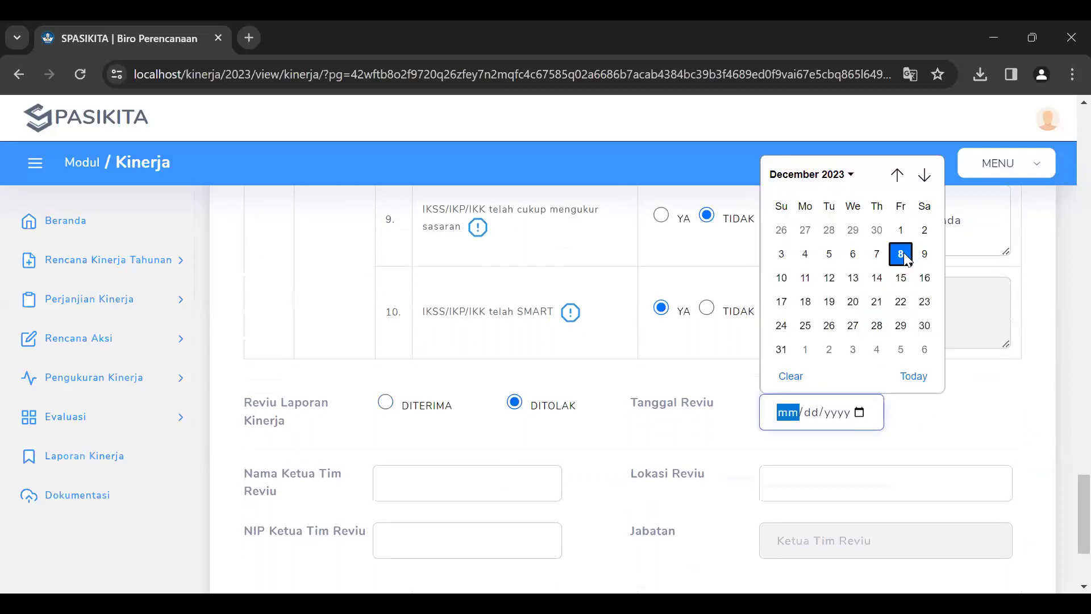
pyautogui.click(901, 254)
pyautogui.scroll(-2, 883, 503)
# Step: Fill in the review team leader's name and NIP, with review location Jakarta
pyautogui.click(466, 396)
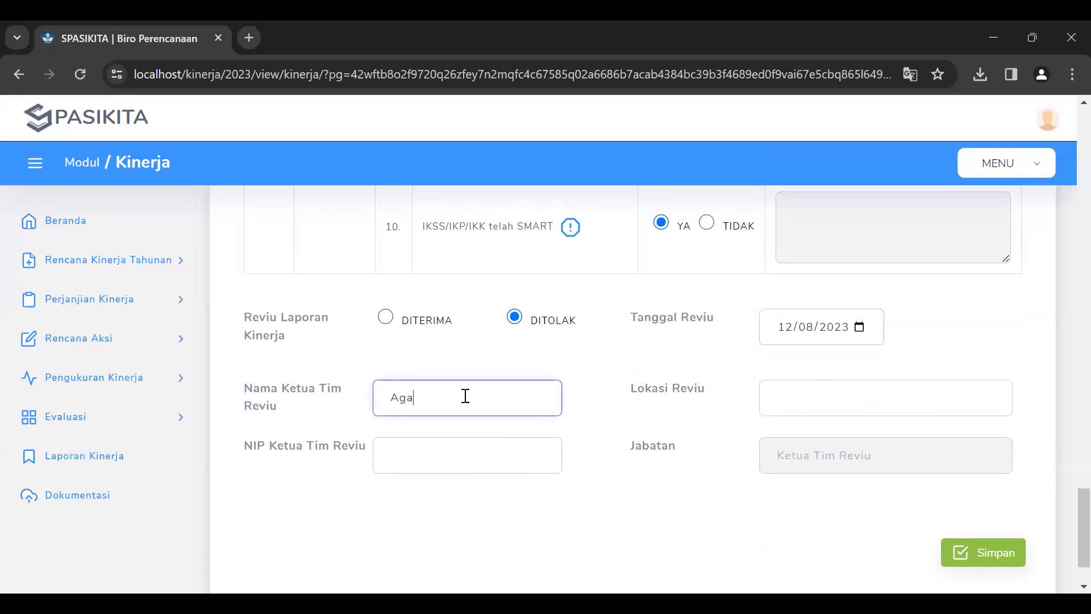
pyautogui.click(784, 404)
pyautogui.write('Jakarta')
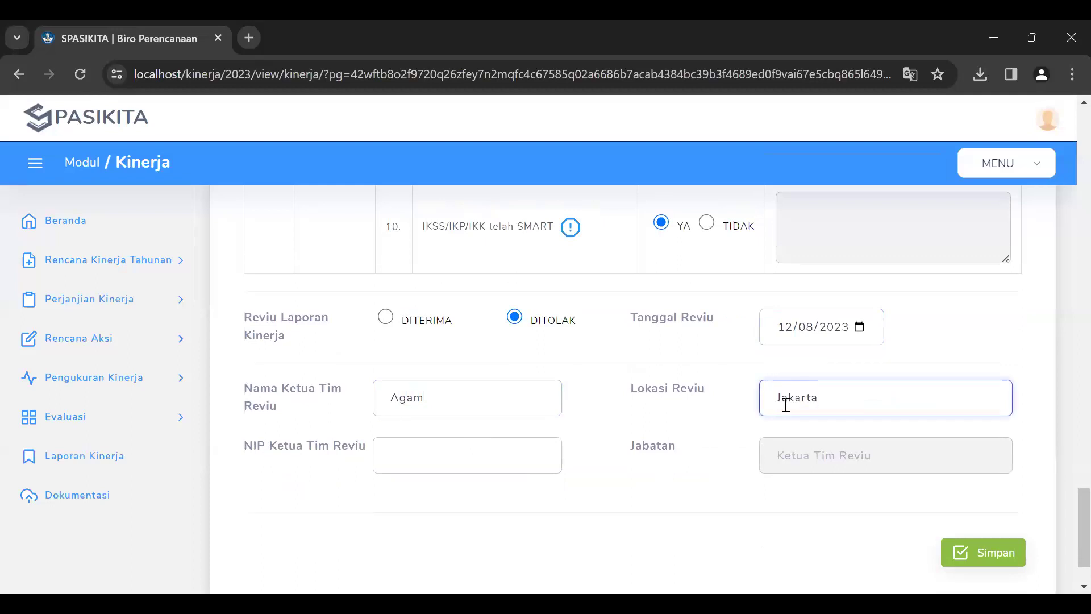
pyautogui.click(409, 463)
pyautogui.write('1234567890')
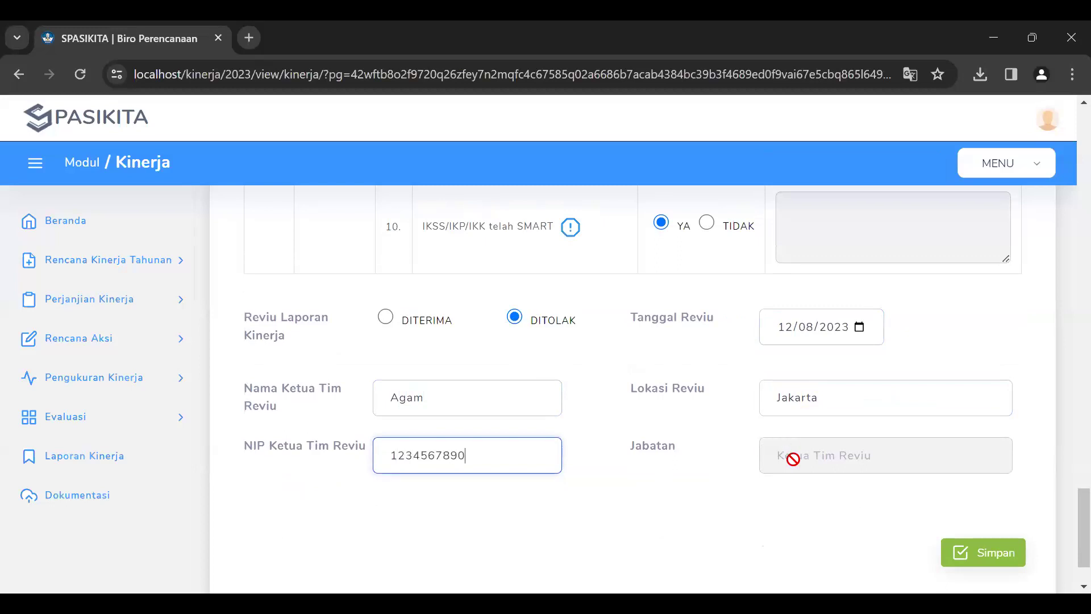
pyautogui.scroll(-3, 1050, 452)
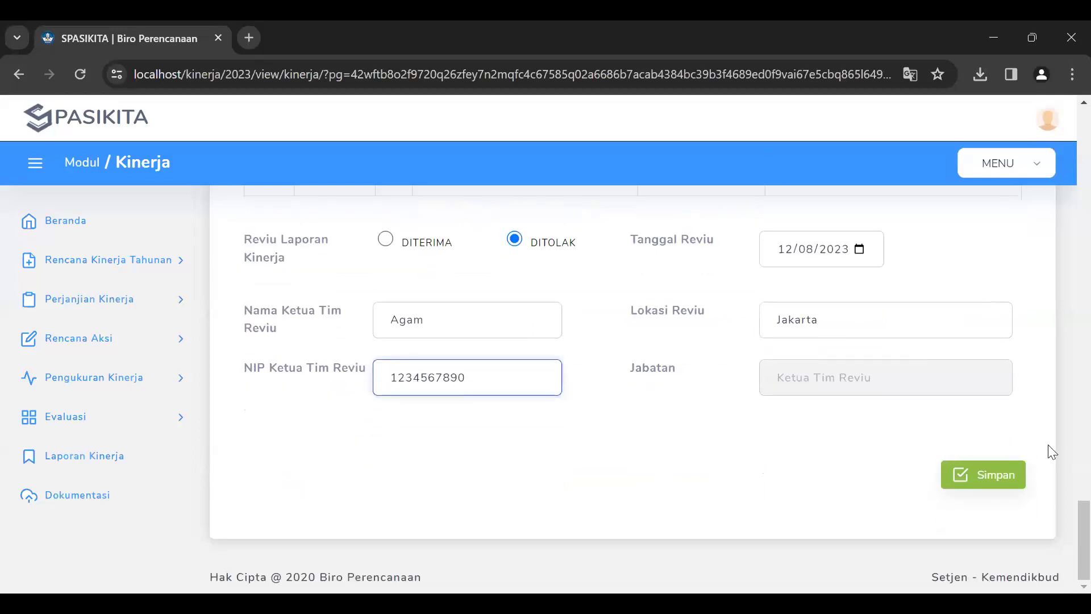
# Step: Save the Lakin review and confirm it in the Reviu Dokumen Lakin dialog
pyautogui.click(1017, 477)
pyautogui.click(590, 462)
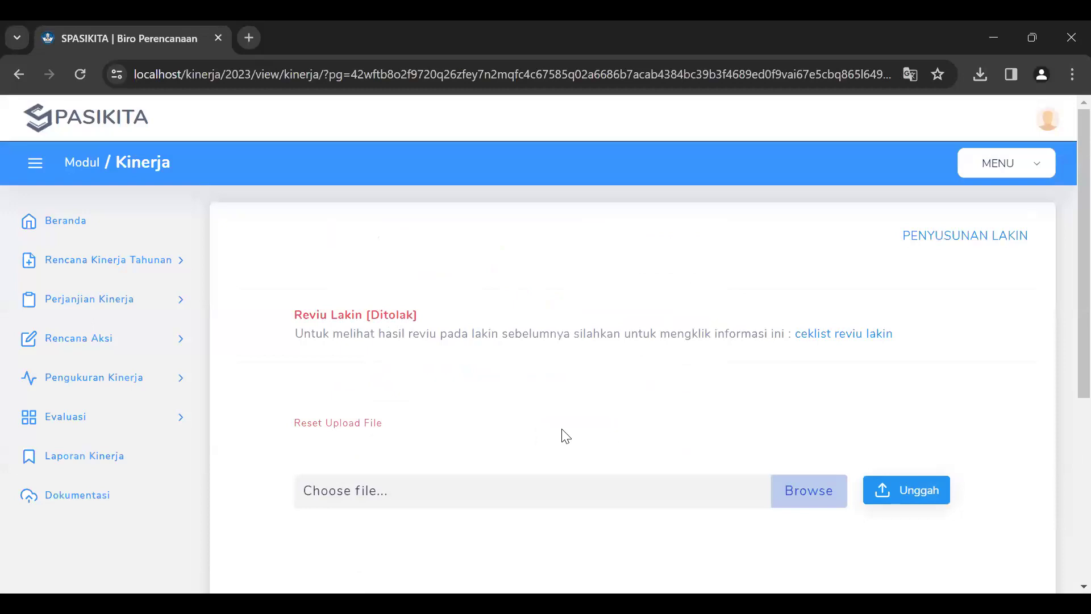
pyautogui.scroll(-3, 566, 434)
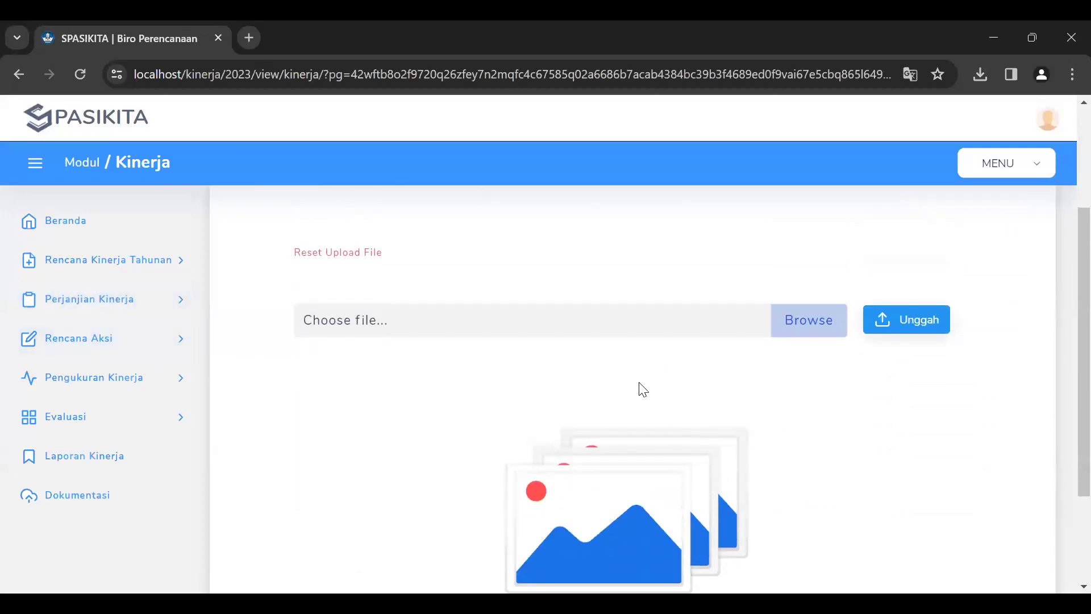
pyautogui.scroll(3, 629, 395)
pyautogui.scroll(-2, 693, 347)
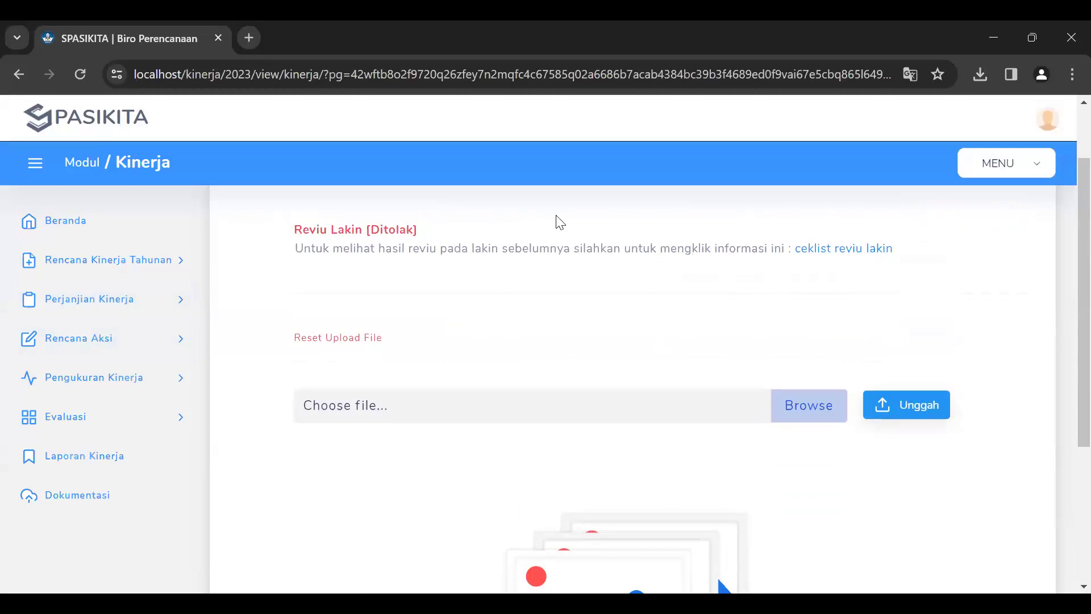
pyautogui.click(858, 258)
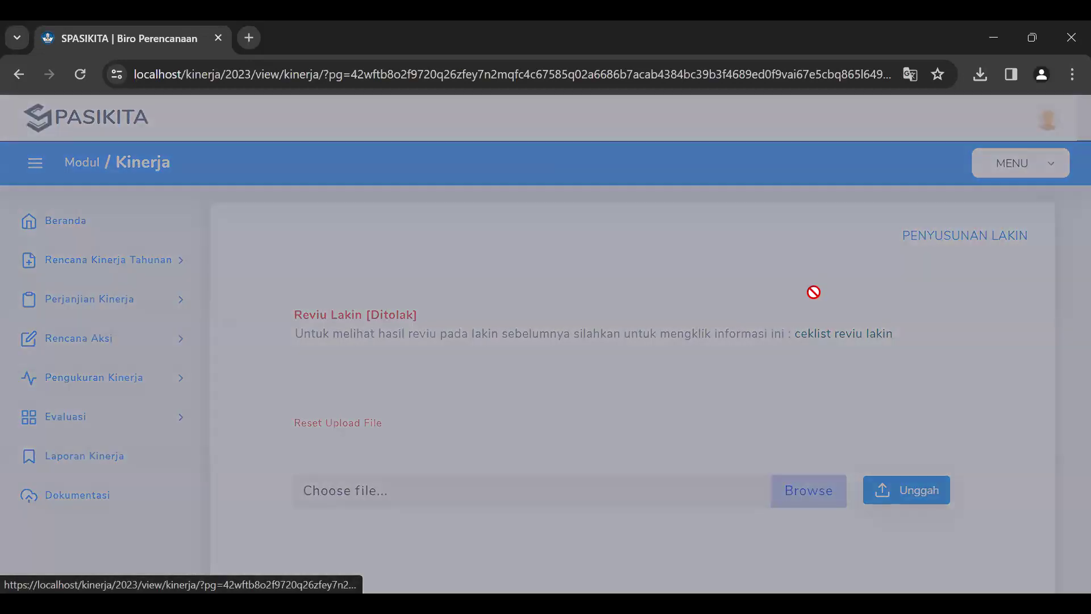
pyautogui.scroll(-9, 771, 361)
pyautogui.scroll(-20, 770, 360)
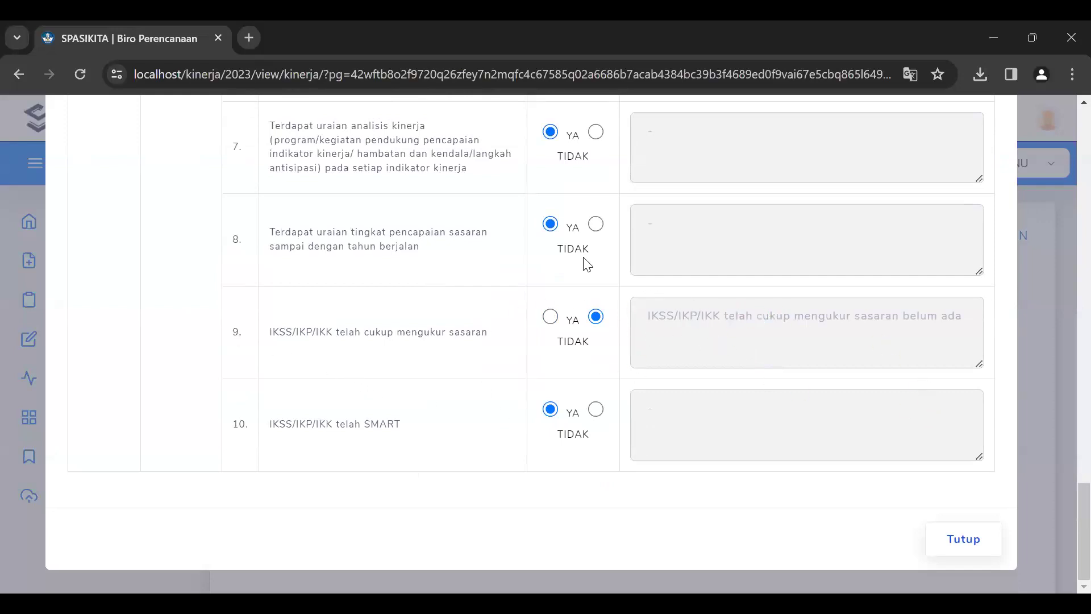
pyautogui.click(983, 541)
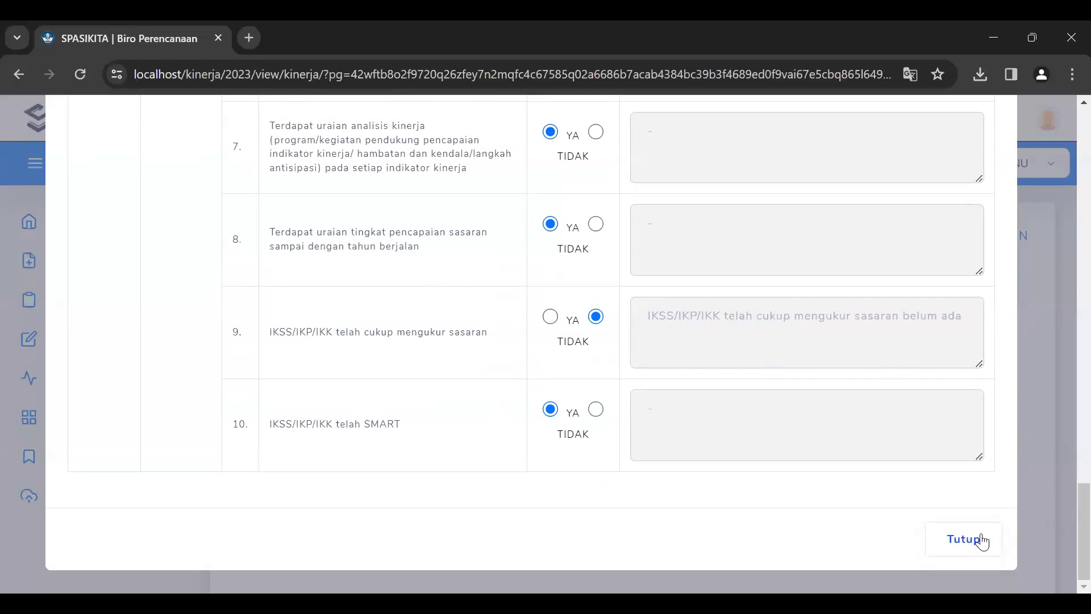
pyautogui.click(983, 541)
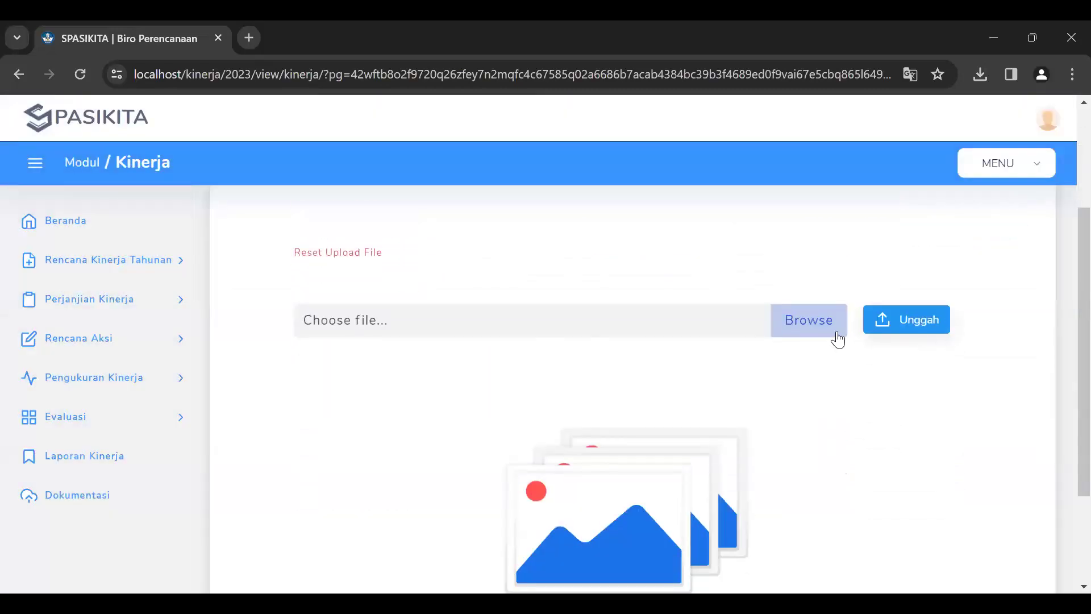
# Step: Select 690271_Template_Lakin.pdf from the Downloads folder in the upload field
pyautogui.click(804, 324)
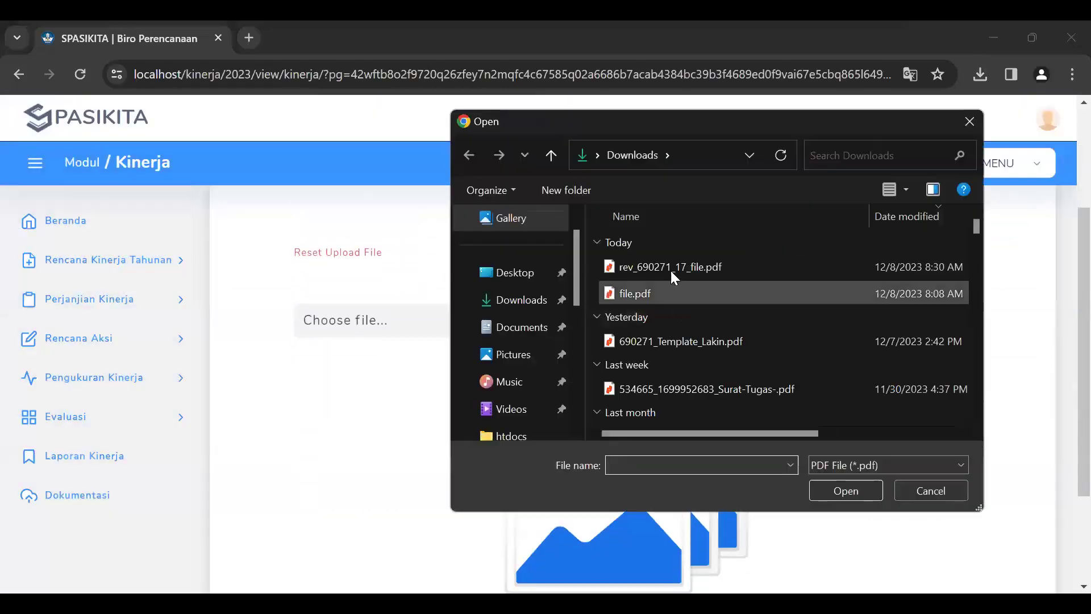
pyautogui.click(701, 343)
pyautogui.click(837, 491)
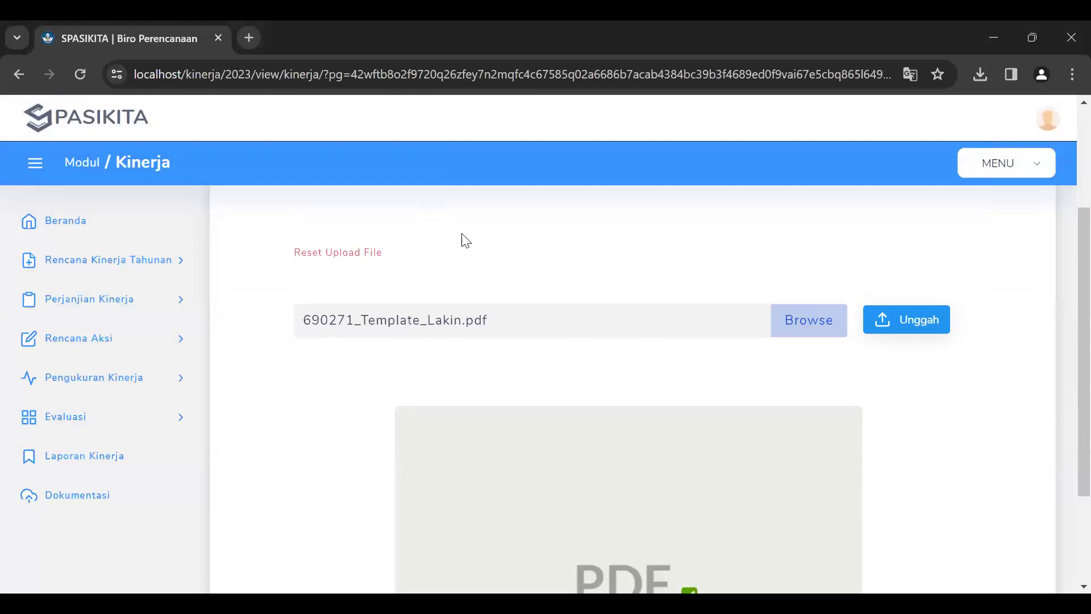
pyautogui.scroll(3, 425, 323)
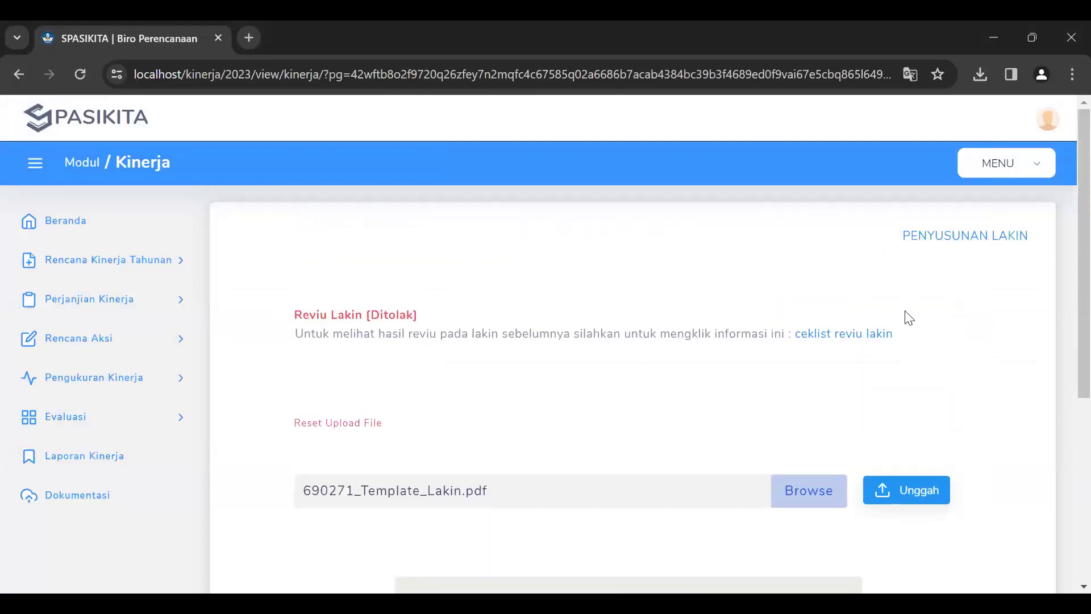
pyautogui.click(836, 339)
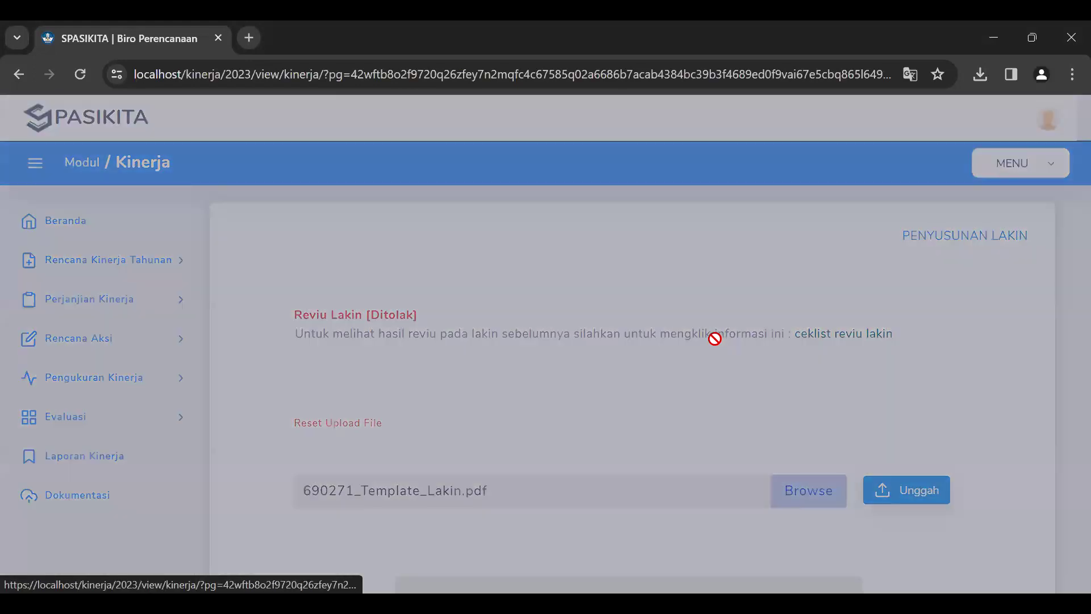
pyautogui.scroll(-20, 708, 331)
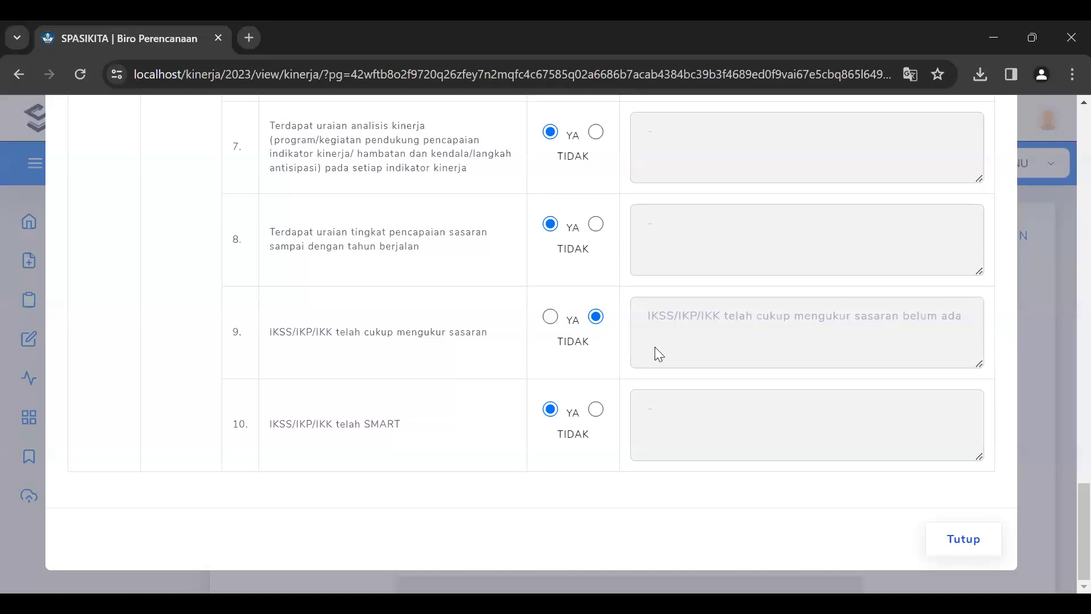
pyautogui.click(1036, 331)
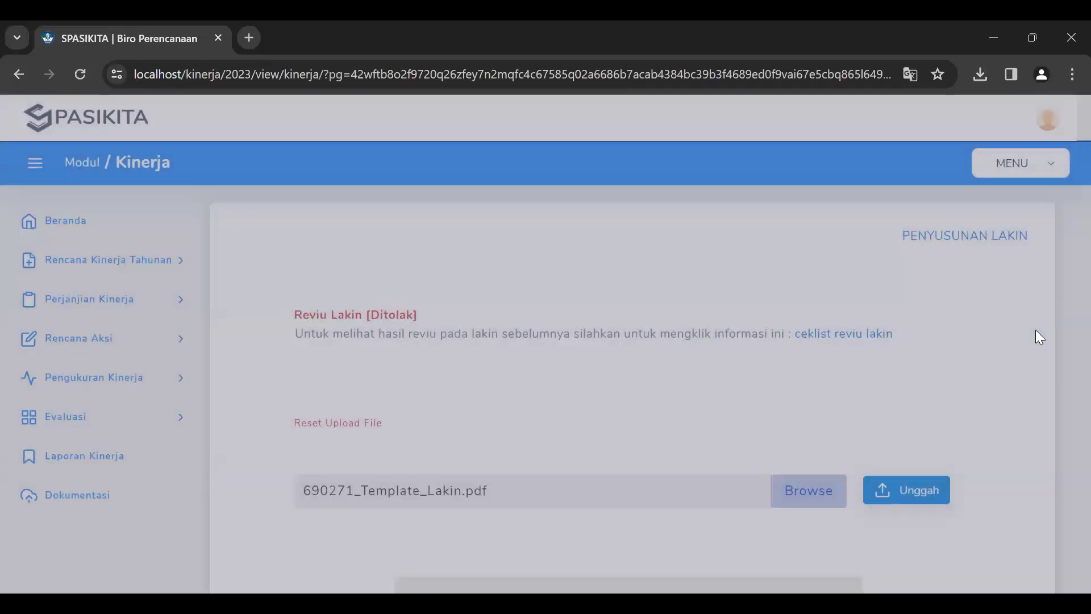
pyautogui.scroll(-5, 1036, 331)
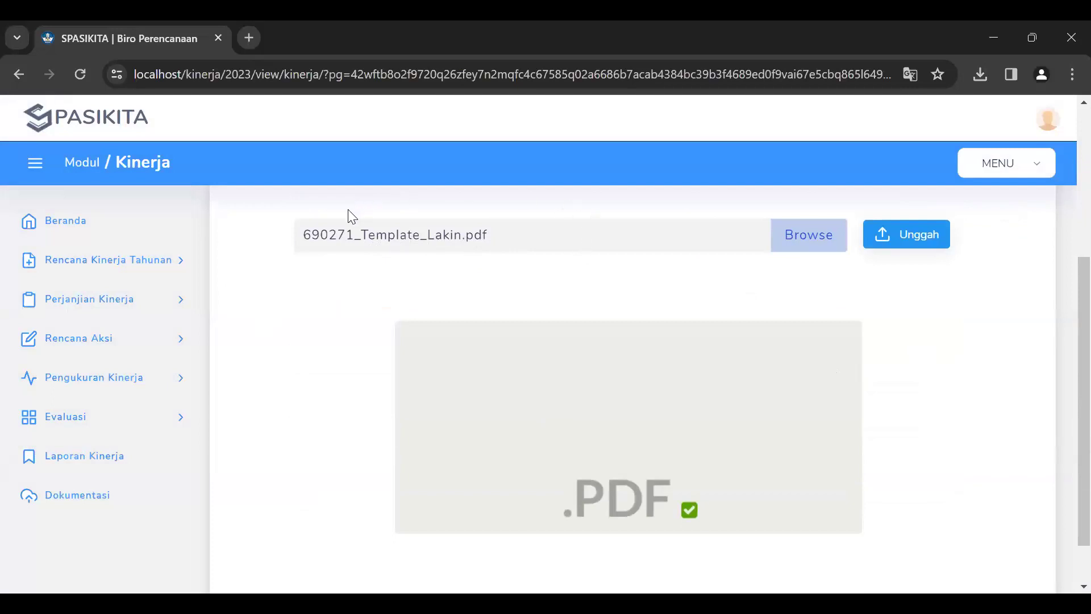
# Step: Upload the chosen 690271_Template_Lakin.pdf report to open a fresh review checklist
pyautogui.click(895, 247)
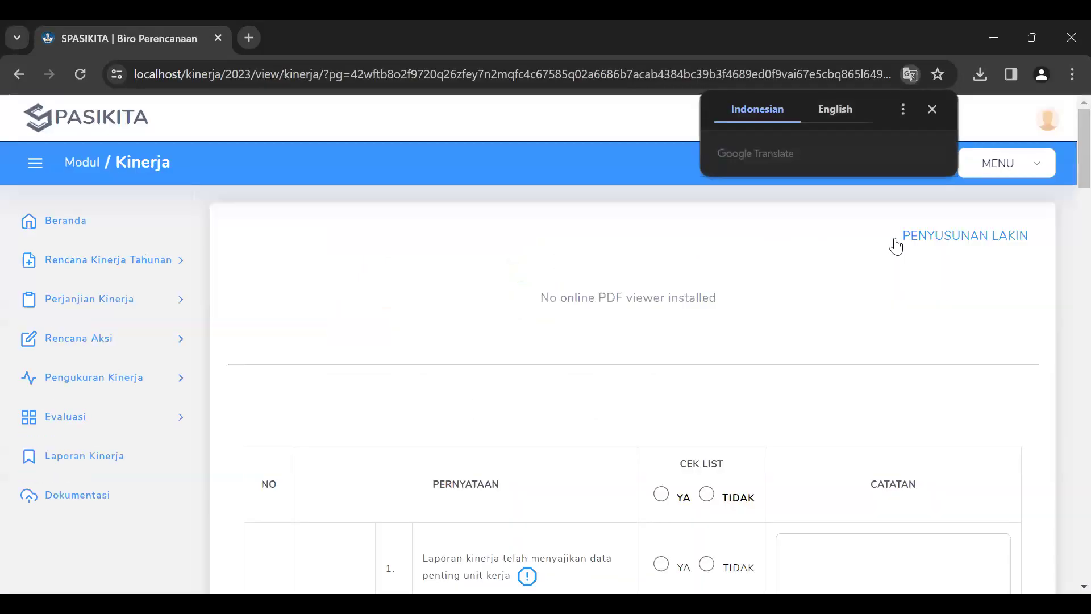
pyautogui.scroll(-9, 896, 246)
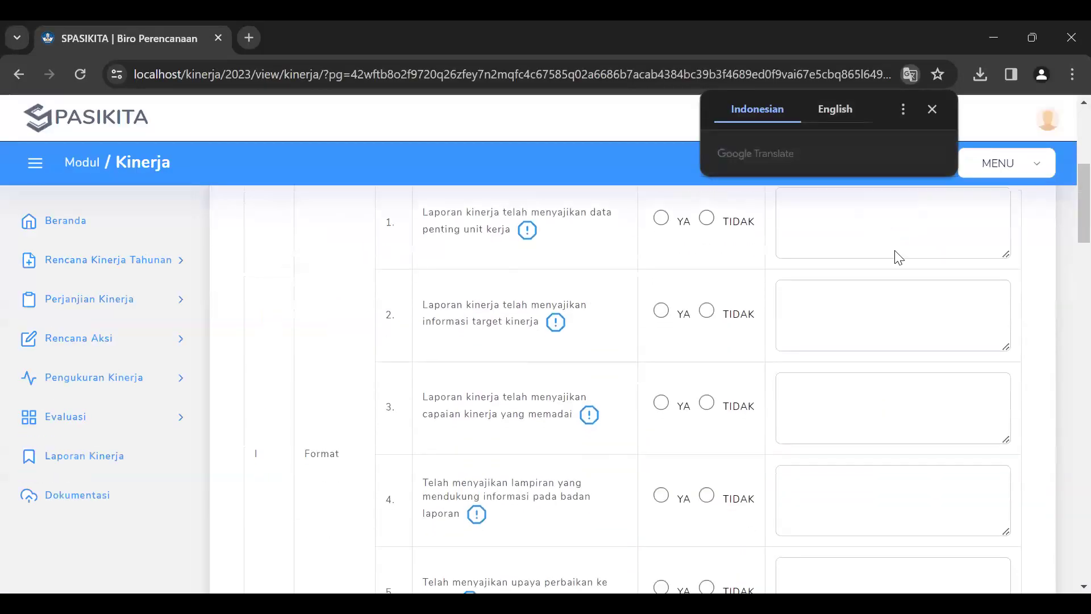
pyautogui.scroll(-5, 801, 289)
pyautogui.scroll(10, 691, 397)
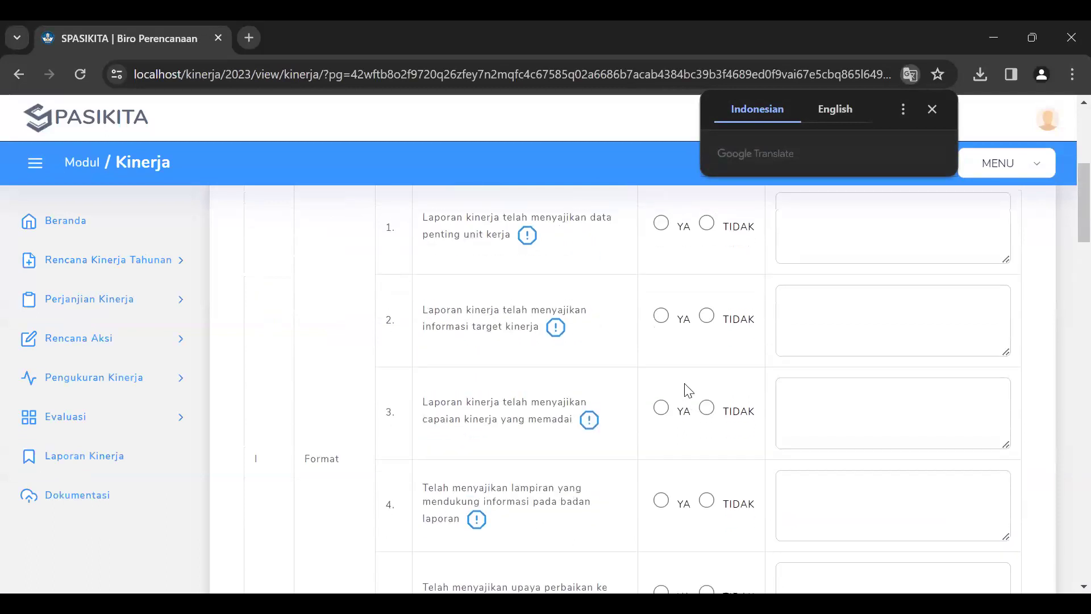
pyautogui.scroll(2, 686, 386)
# Step: Mark YA for all checklist statements at once from the CEK LIST header
pyautogui.click(661, 323)
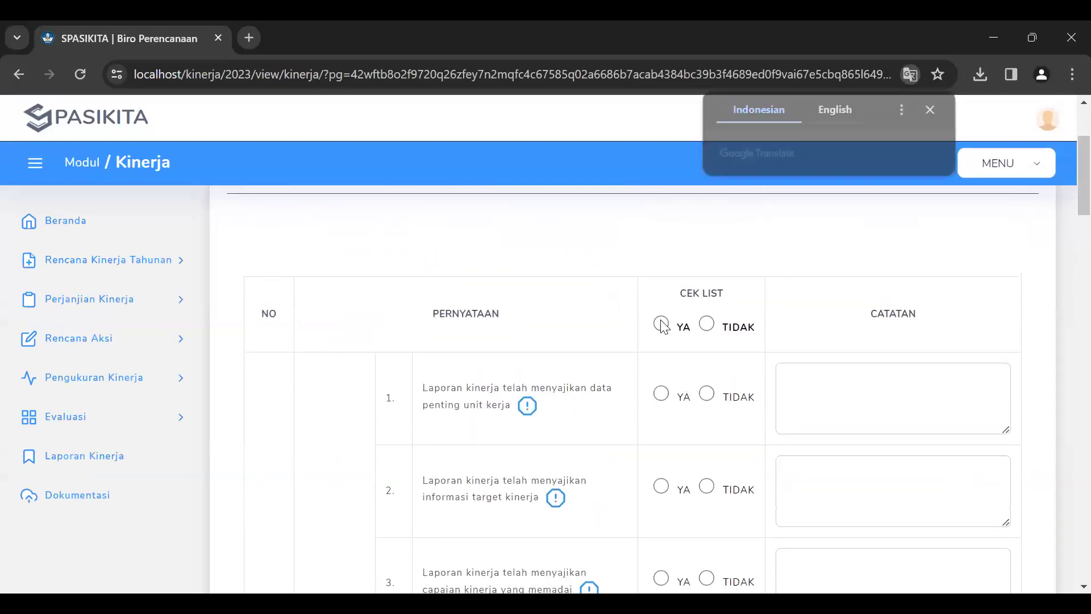
pyautogui.scroll(-20, 694, 430)
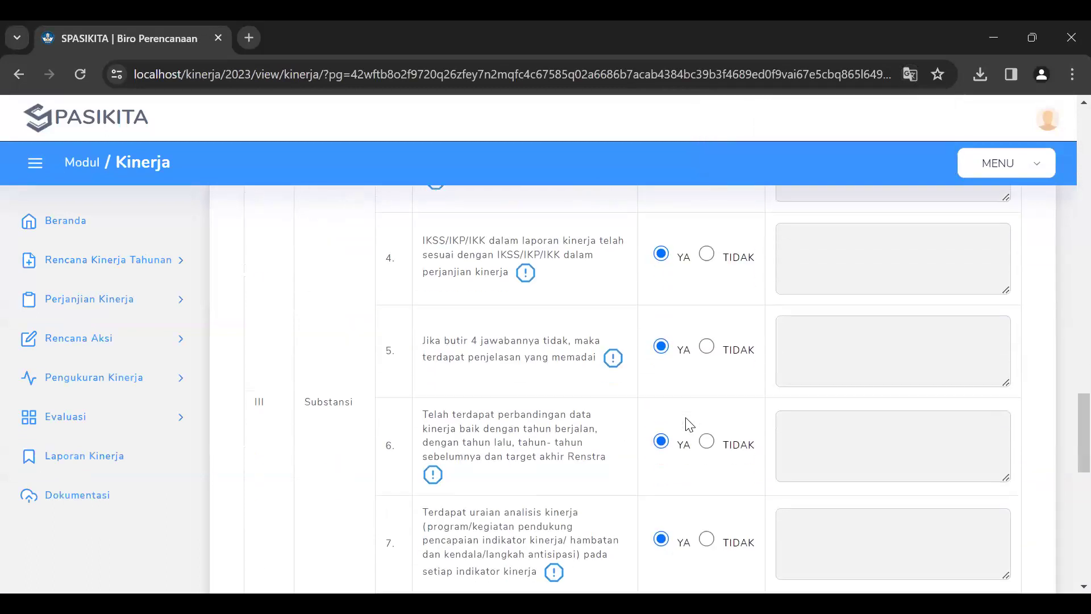
pyautogui.scroll(2, 689, 425)
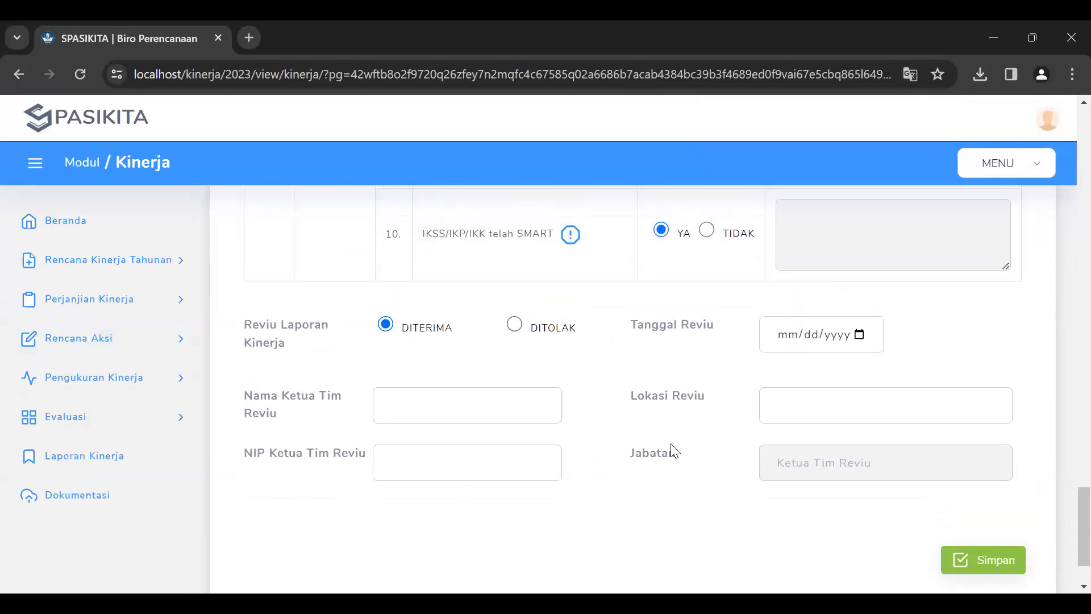
# Step: Enter review date 8 December 2023, the team leader's name, location Jakarta and NIP, then save
pyautogui.click(860, 335)
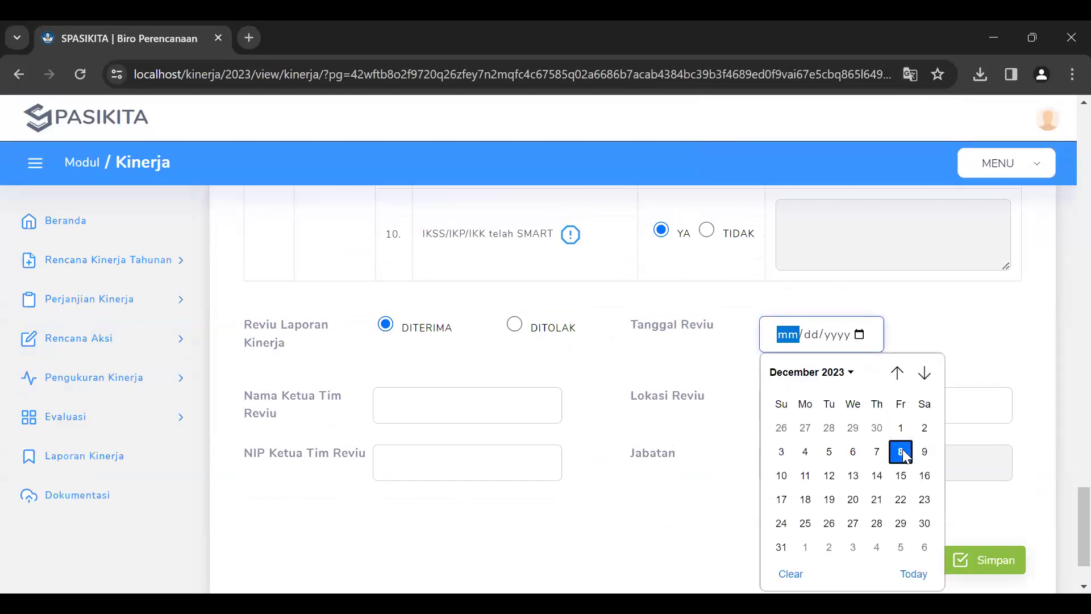
pyautogui.click(901, 452)
pyautogui.click(475, 414)
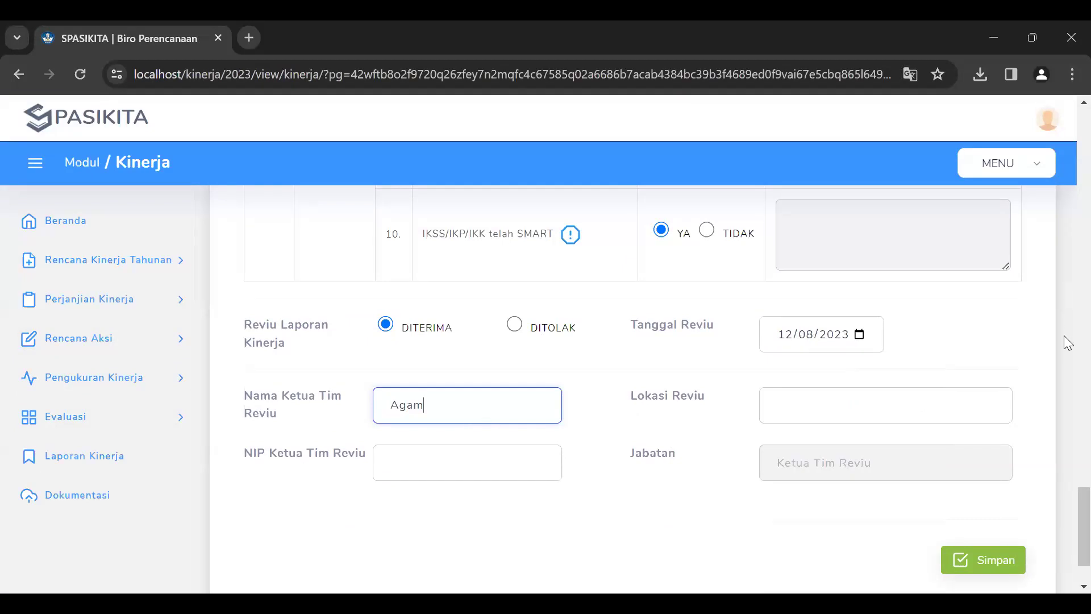
pyautogui.click(833, 420)
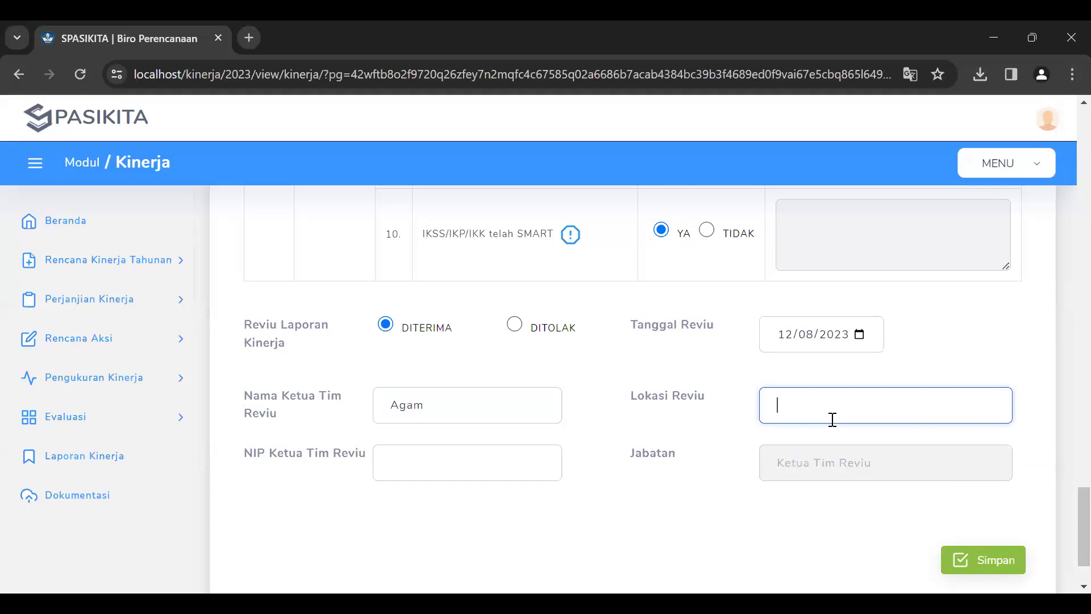
pyautogui.write('Jakarta')
pyautogui.click(471, 453)
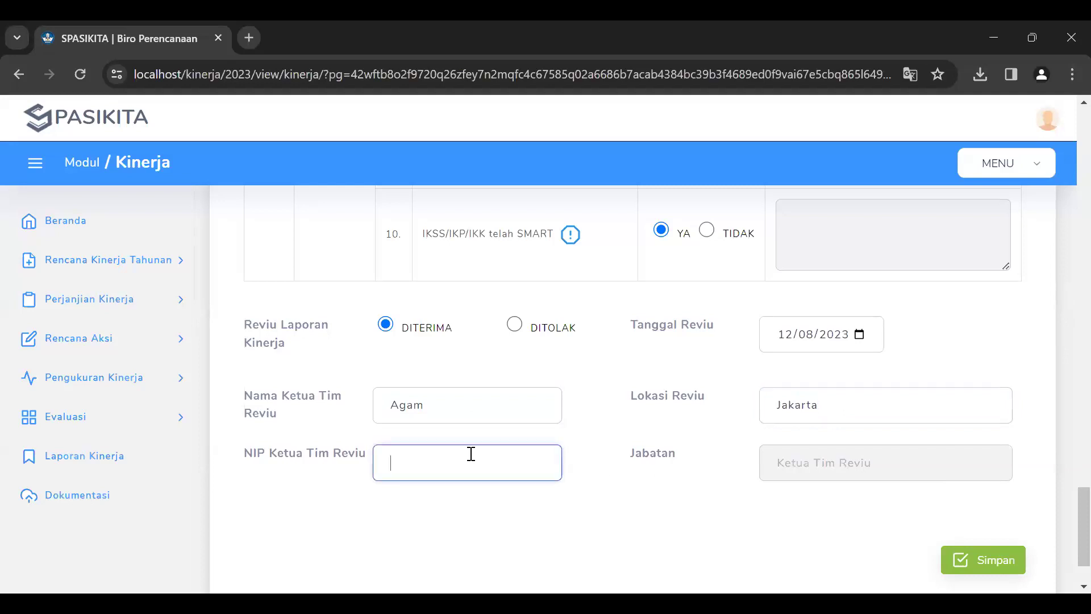
pyautogui.write('1234567890')
pyautogui.scroll(-2, 764, 458)
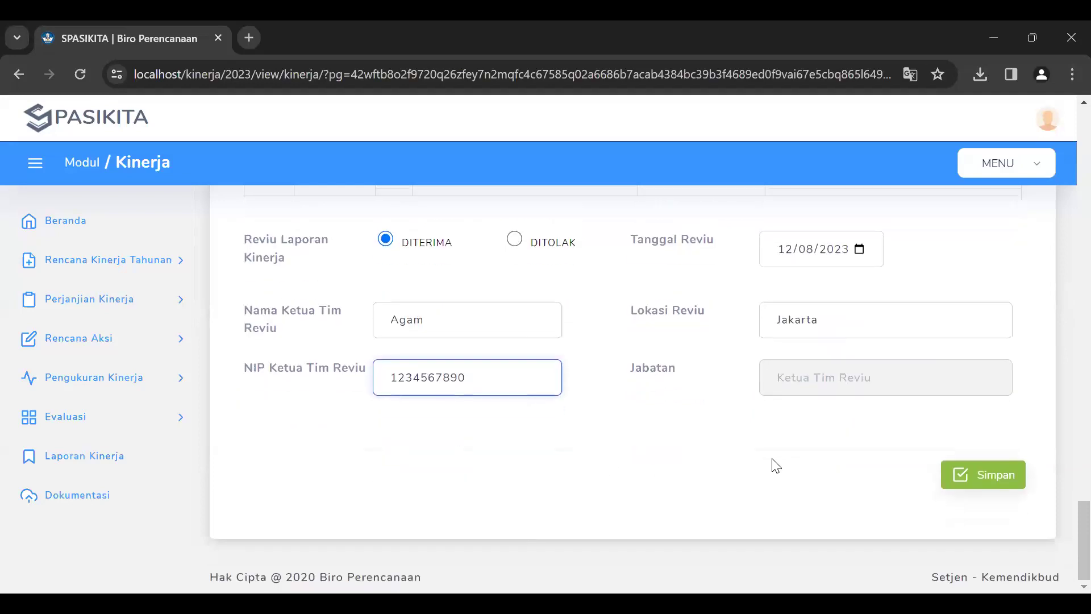
pyautogui.click(972, 485)
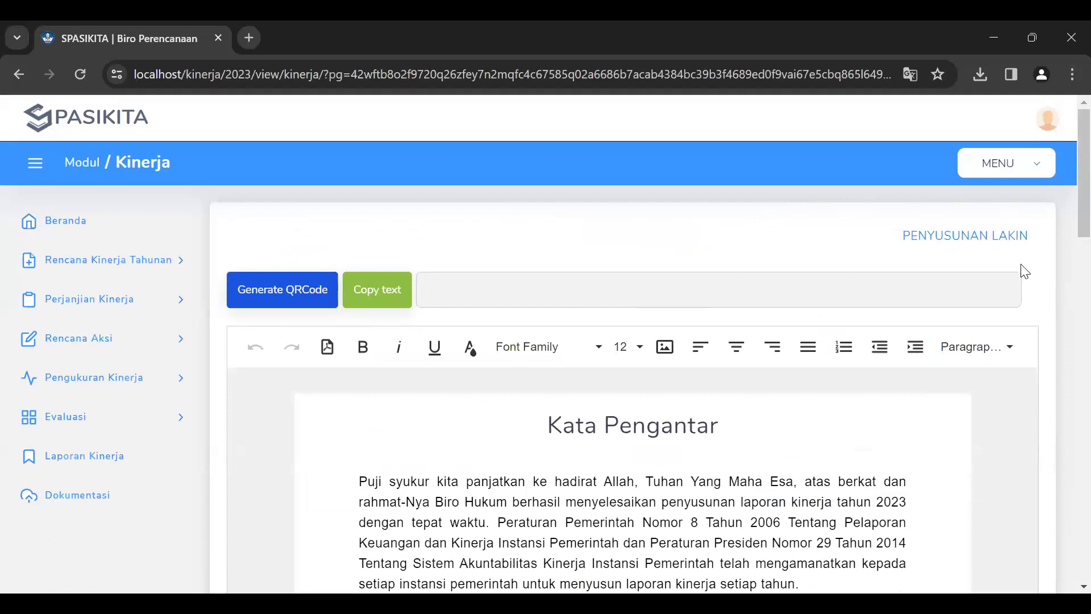
pyautogui.scroll(-4, 1064, 298)
pyautogui.scroll(-9, 1067, 294)
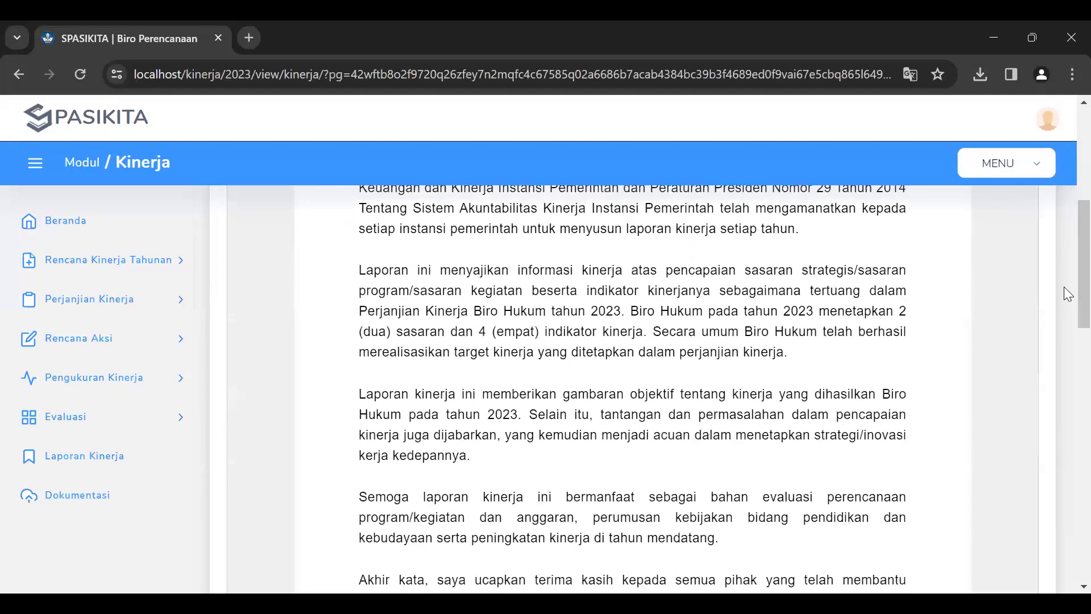
pyautogui.scroll(3, 1066, 294)
pyautogui.scroll(10, 1064, 287)
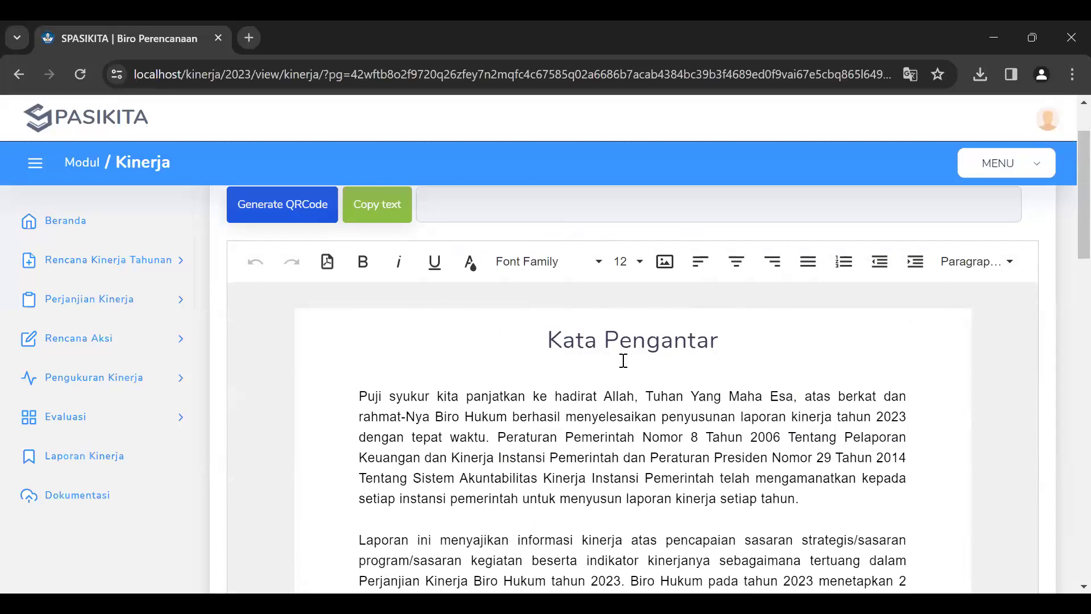
pyautogui.scroll(-1, 625, 361)
pyautogui.scroll(-5, 626, 361)
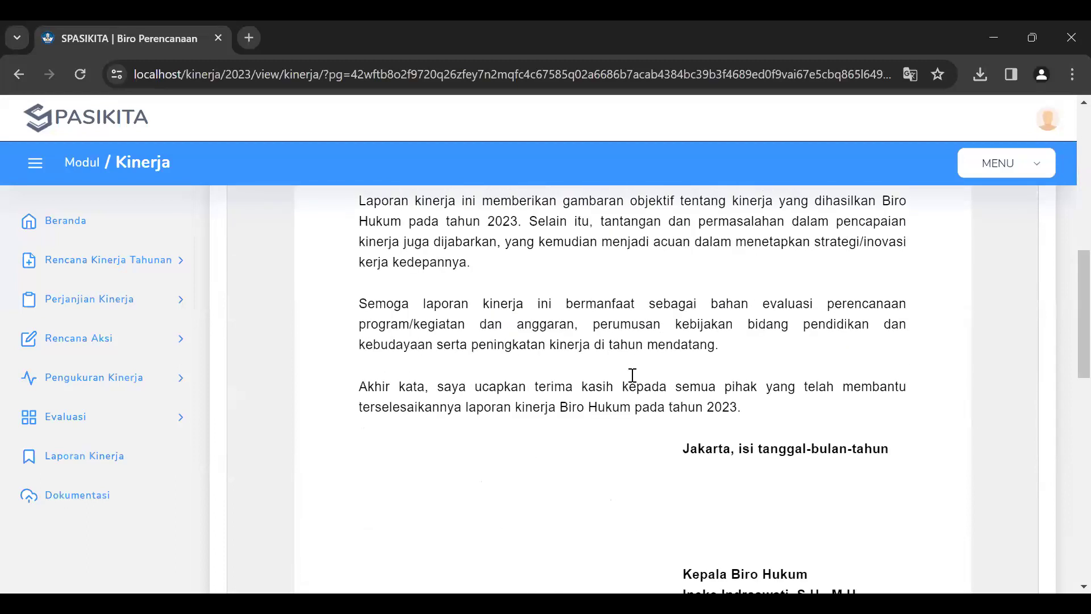
pyautogui.scroll(4, 637, 384)
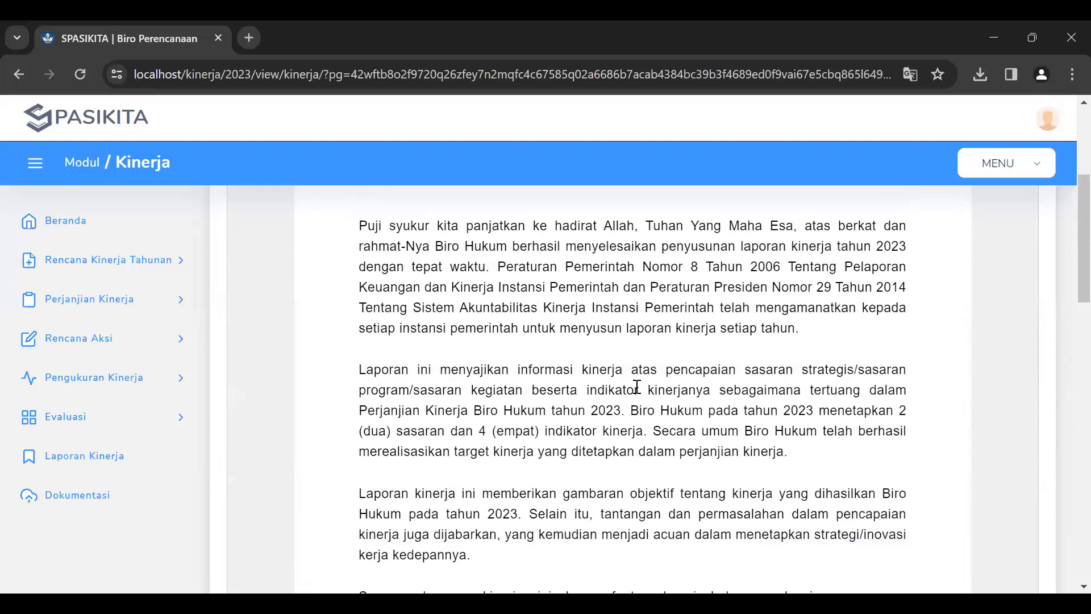
pyautogui.scroll(2, 637, 387)
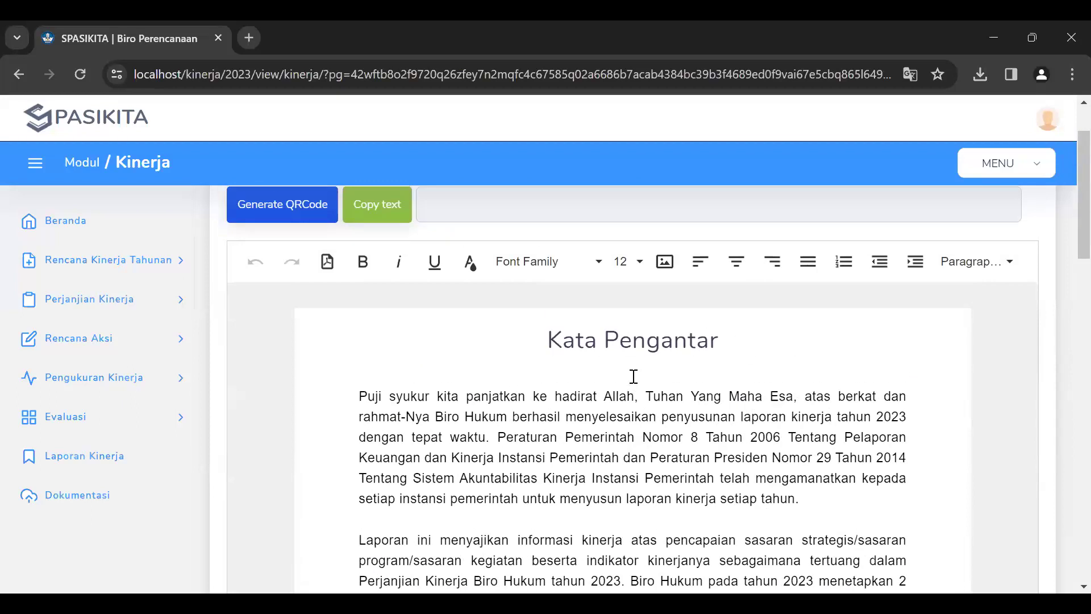
pyautogui.scroll(-1, 540, 363)
pyautogui.click(537, 350)
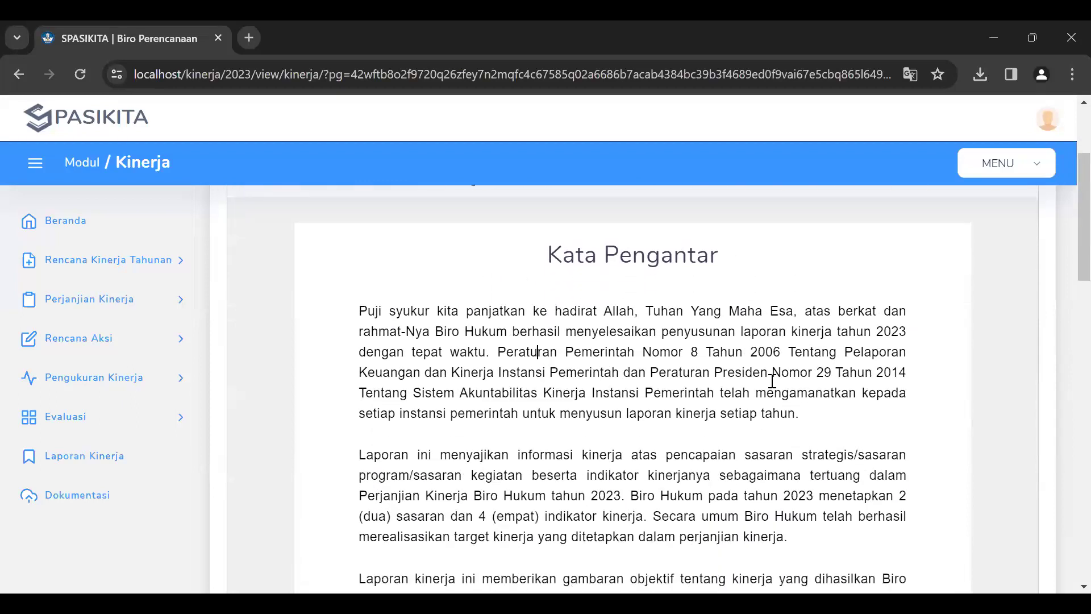
pyautogui.scroll(-3, 773, 379)
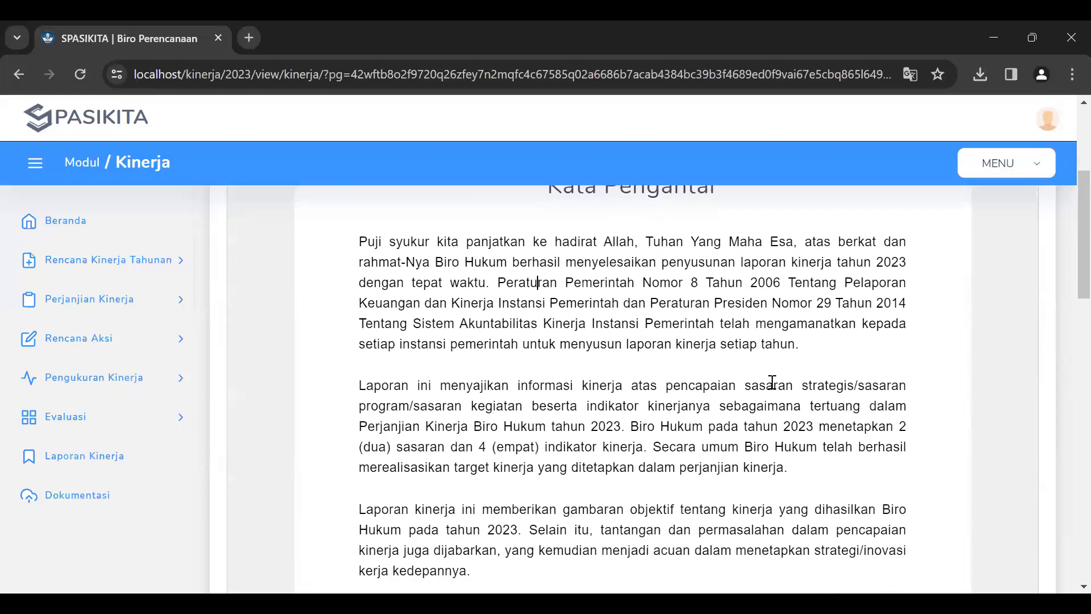
pyautogui.click(713, 363)
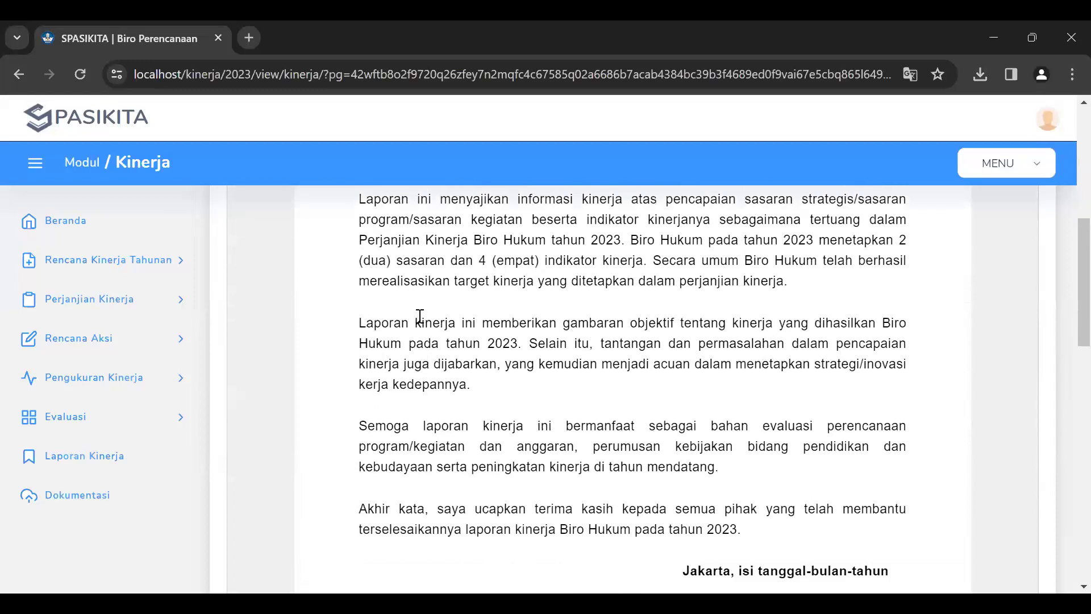
pyautogui.scroll(-3, 504, 447)
pyautogui.scroll(8, 504, 447)
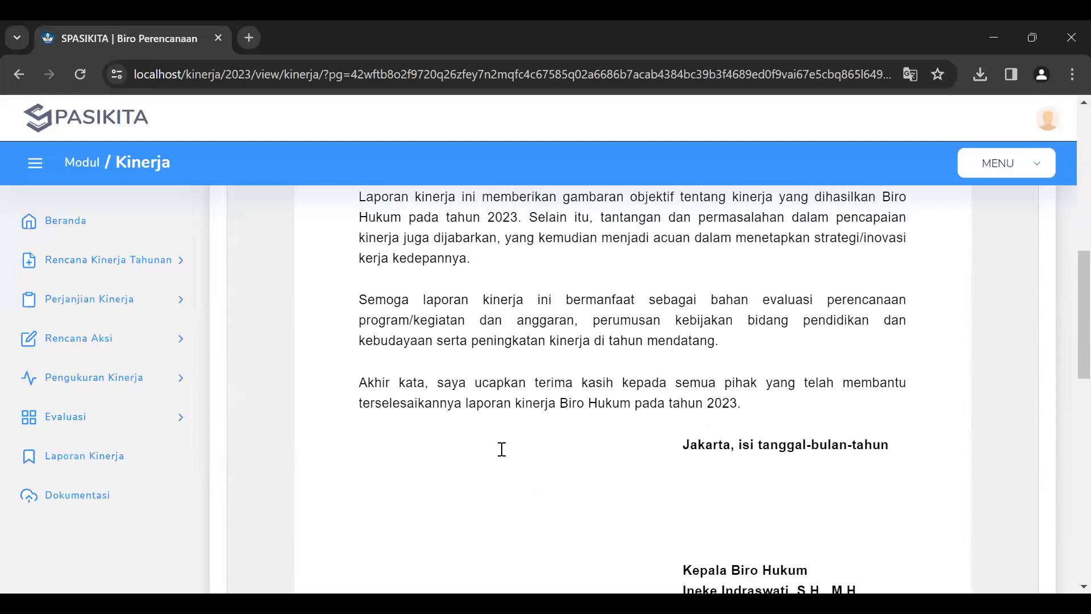
pyautogui.scroll(-2, 502, 449)
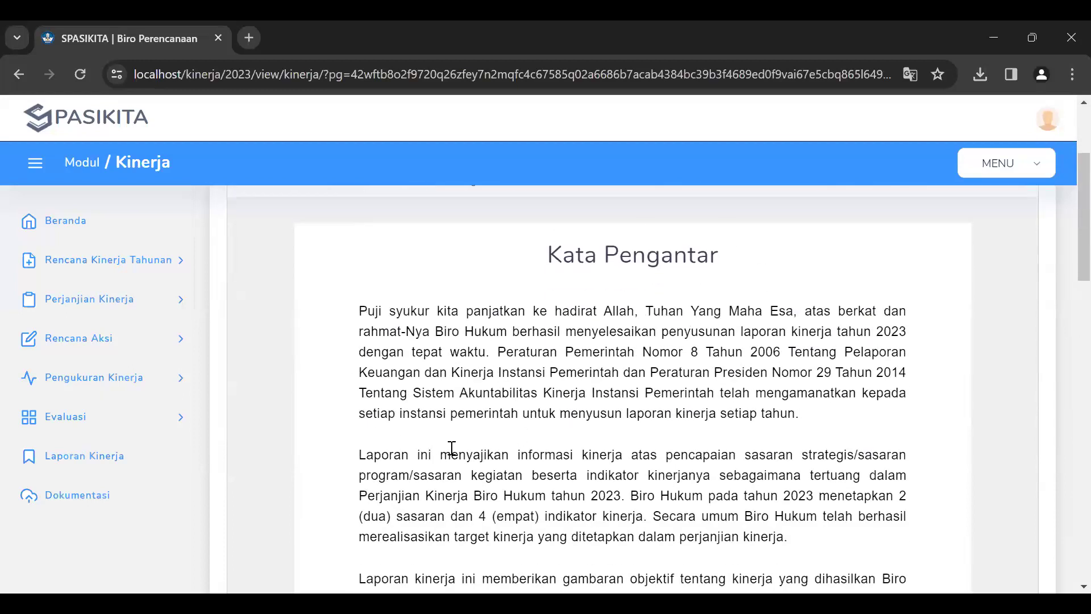
pyautogui.scroll(-3, 585, 376)
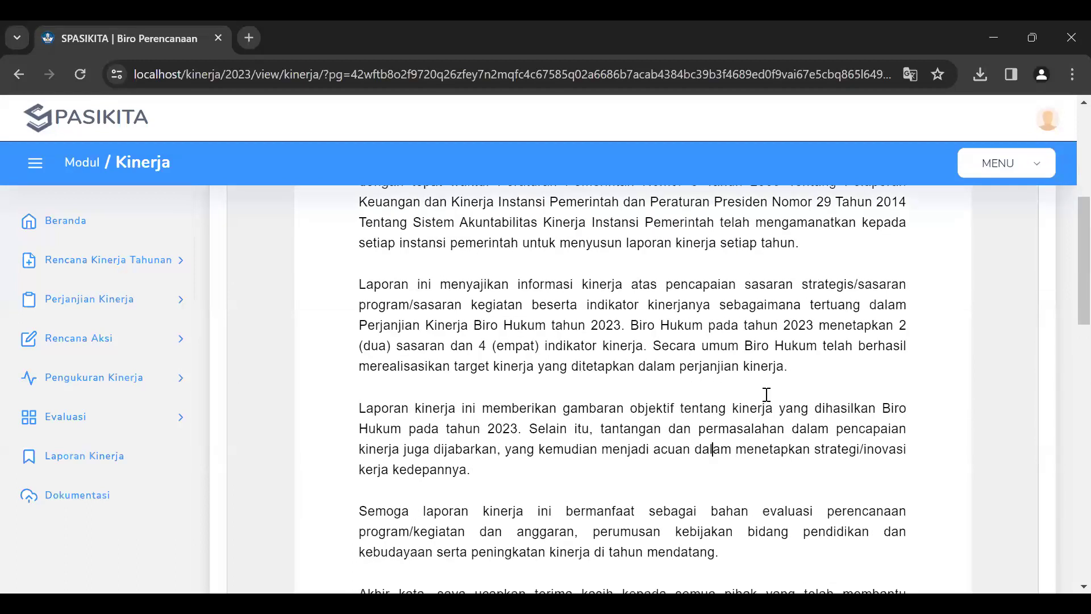
pyautogui.scroll(-7, 762, 424)
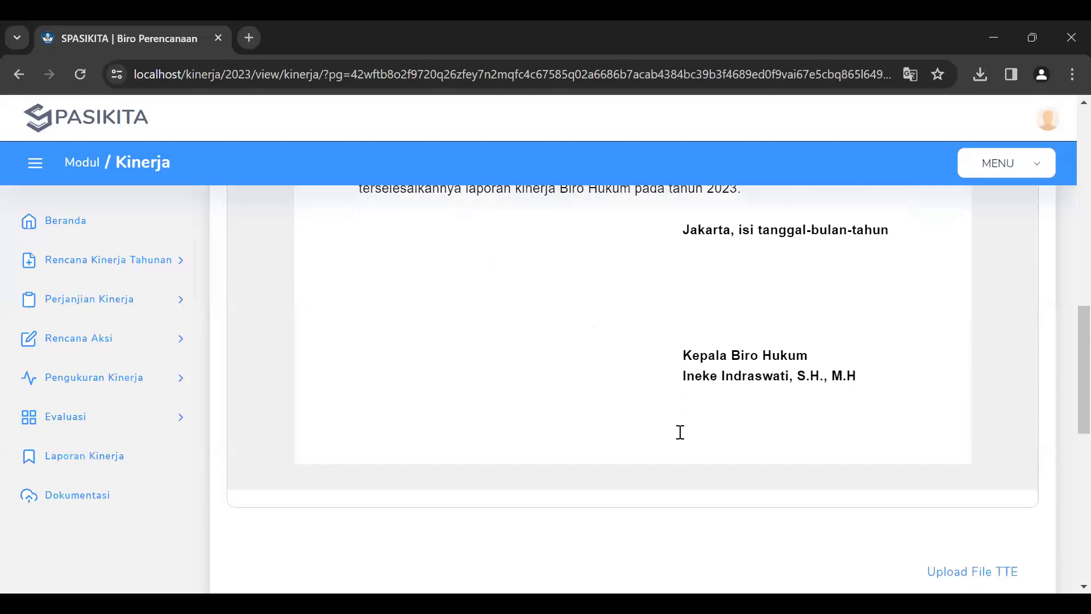
pyautogui.scroll(3, 680, 432)
# Step: Replace 'isi tanggal-bulan-tahun' after 'Jakarta,' with '8 Desember 2023' in the Kata Pengantar
pyautogui.moveTo(739, 400); pyautogui.dragTo(891, 397)
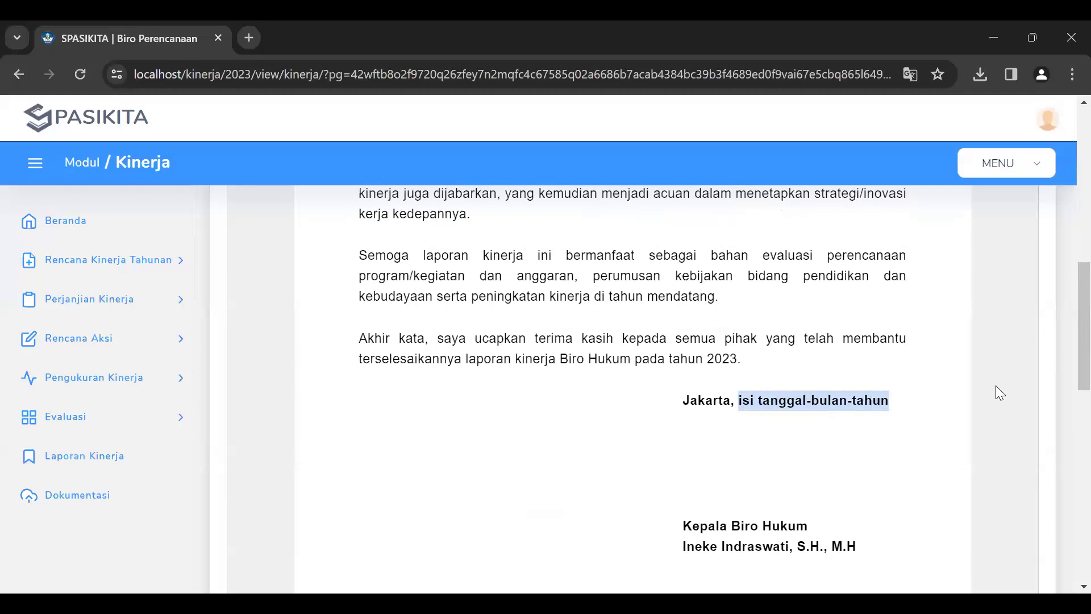
pyautogui.write('08')
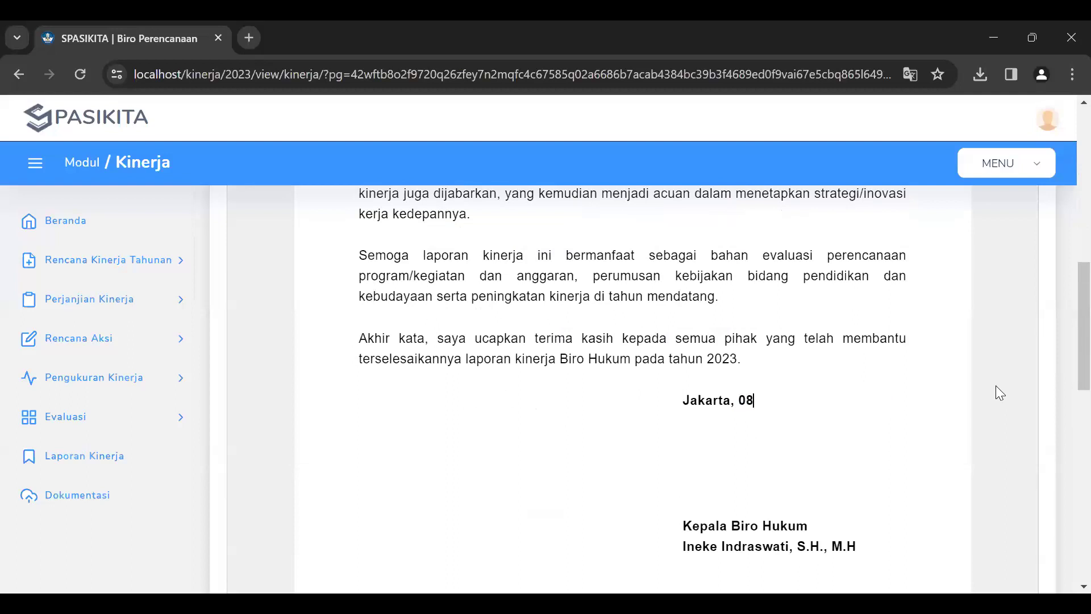
pyautogui.press('BackSpace')
pyautogui.press('BackSpace')
pyautogui.write('8 Desember 2')
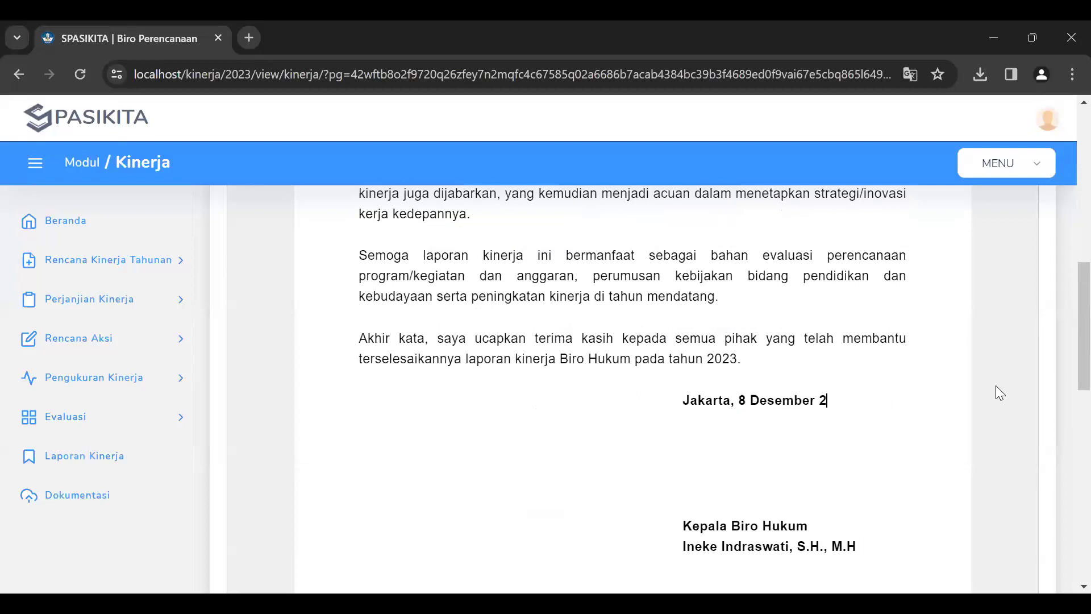
pyautogui.write('023')
pyautogui.scroll(-1, 1019, 444)
pyautogui.scroll(10, 1017, 436)
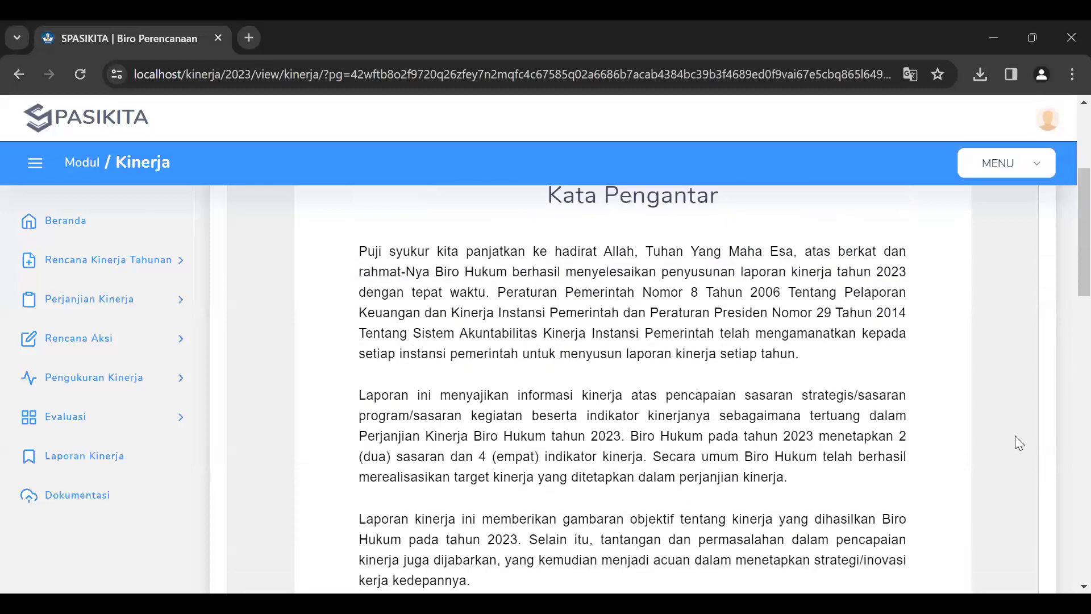
pyautogui.scroll(-11, 967, 424)
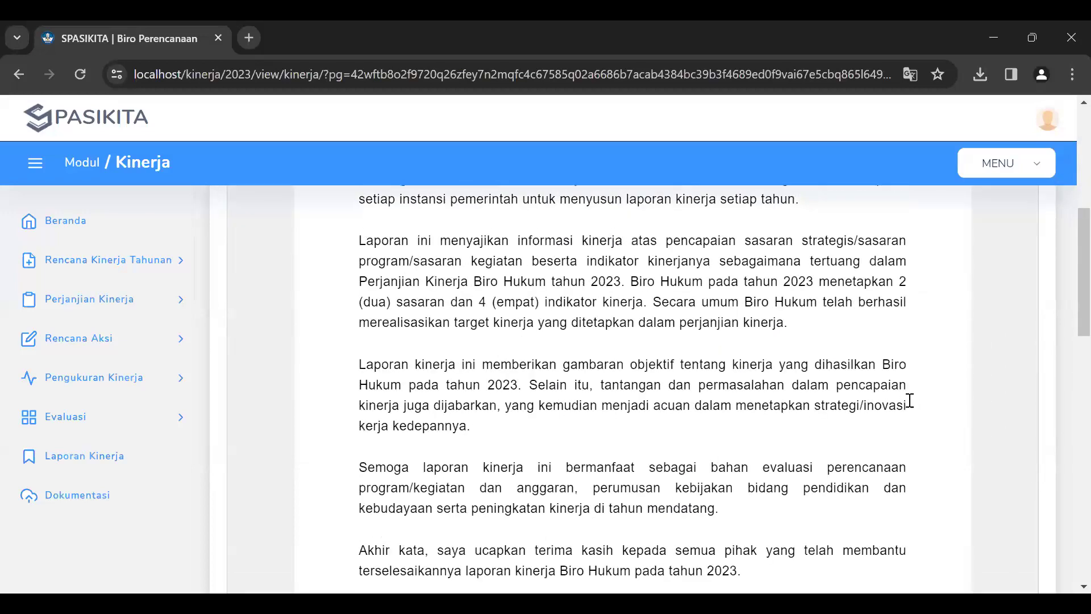